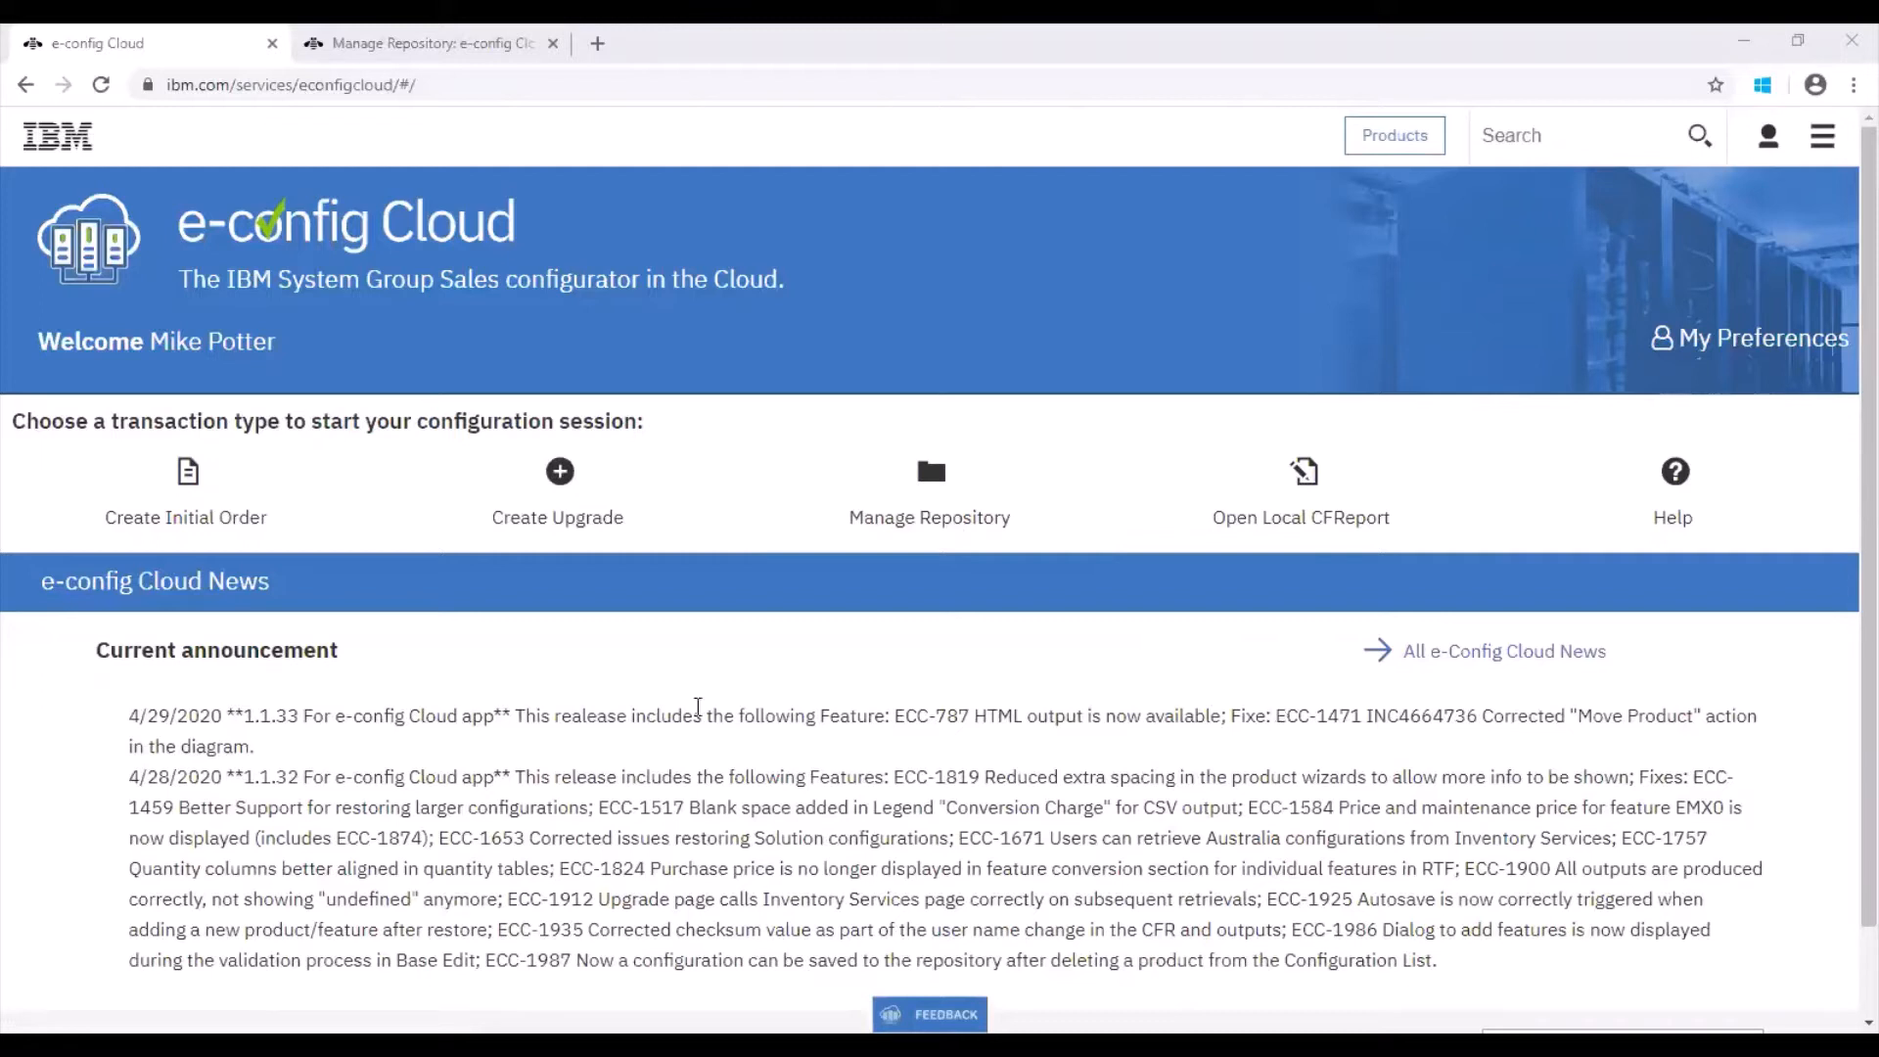
# Step: Start a new initial order and choose the Storage Subsystem Products (LONDON_1) (20.1200) brand
pyautogui.click(156, 518)
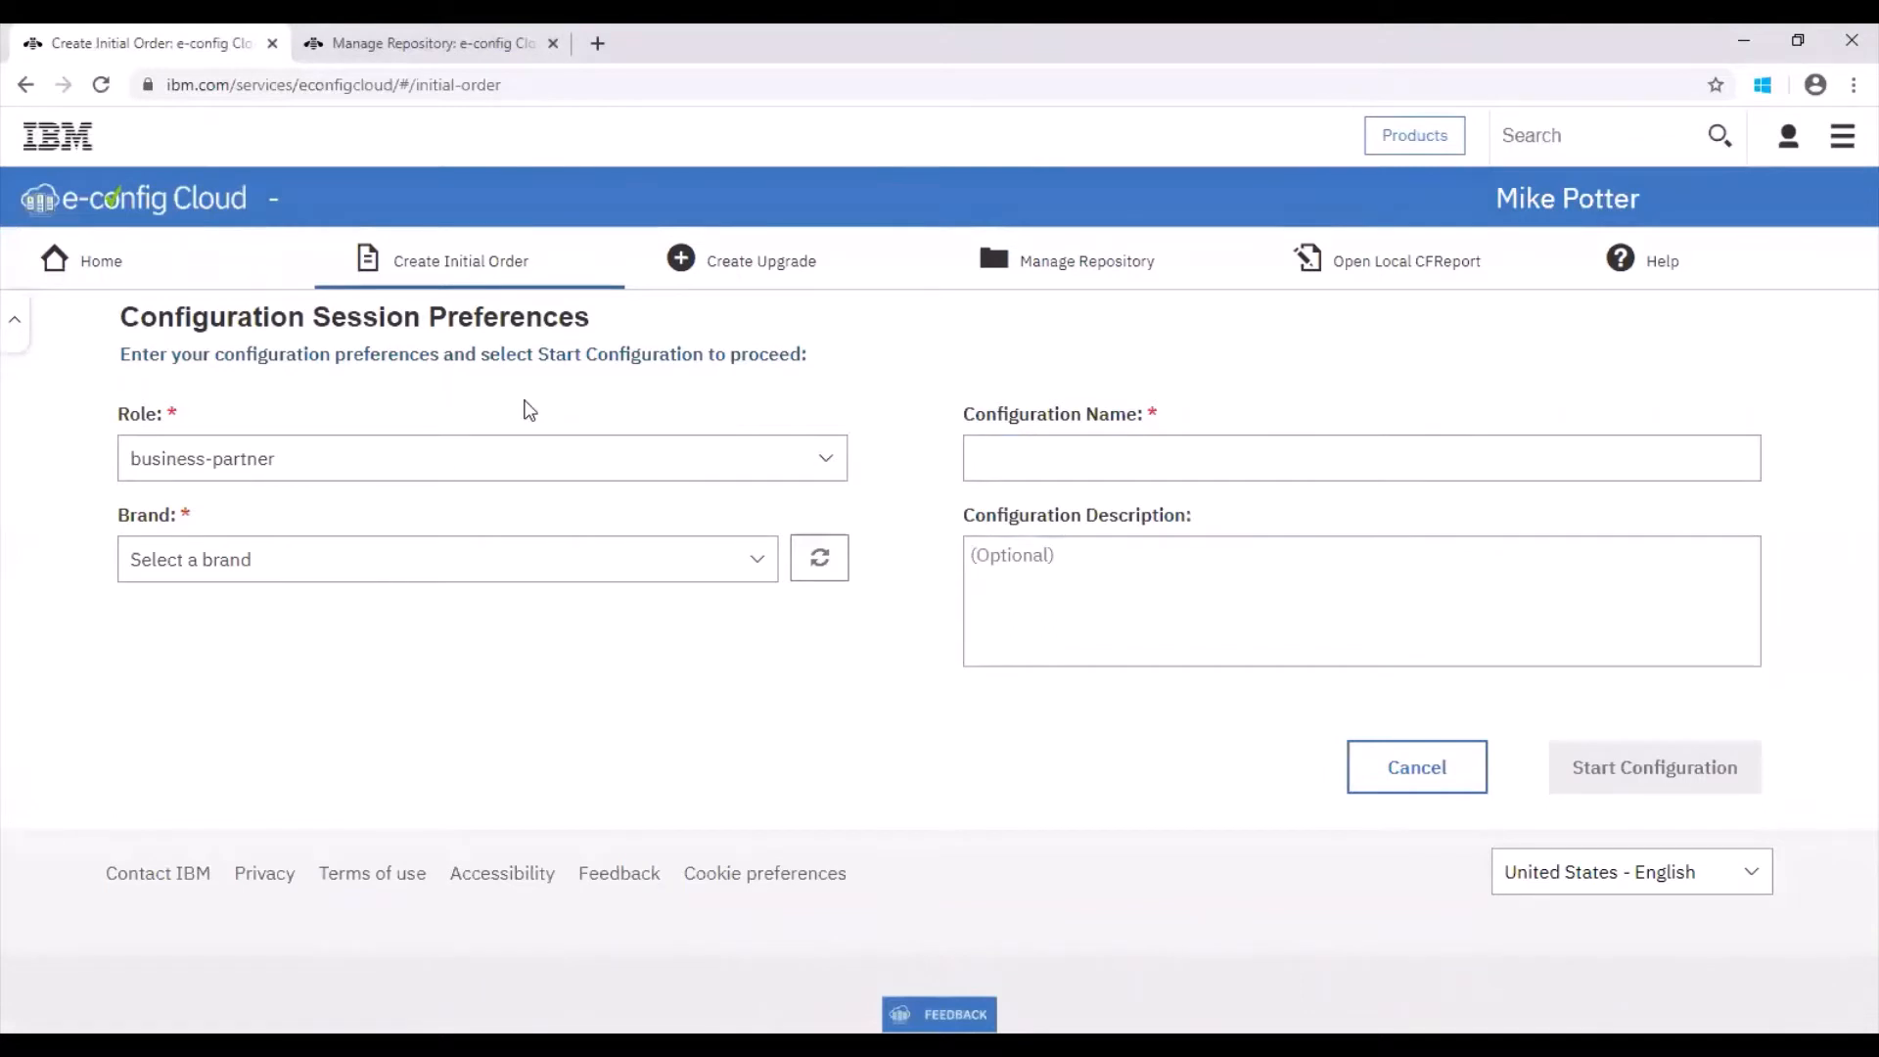
pyautogui.click(416, 563)
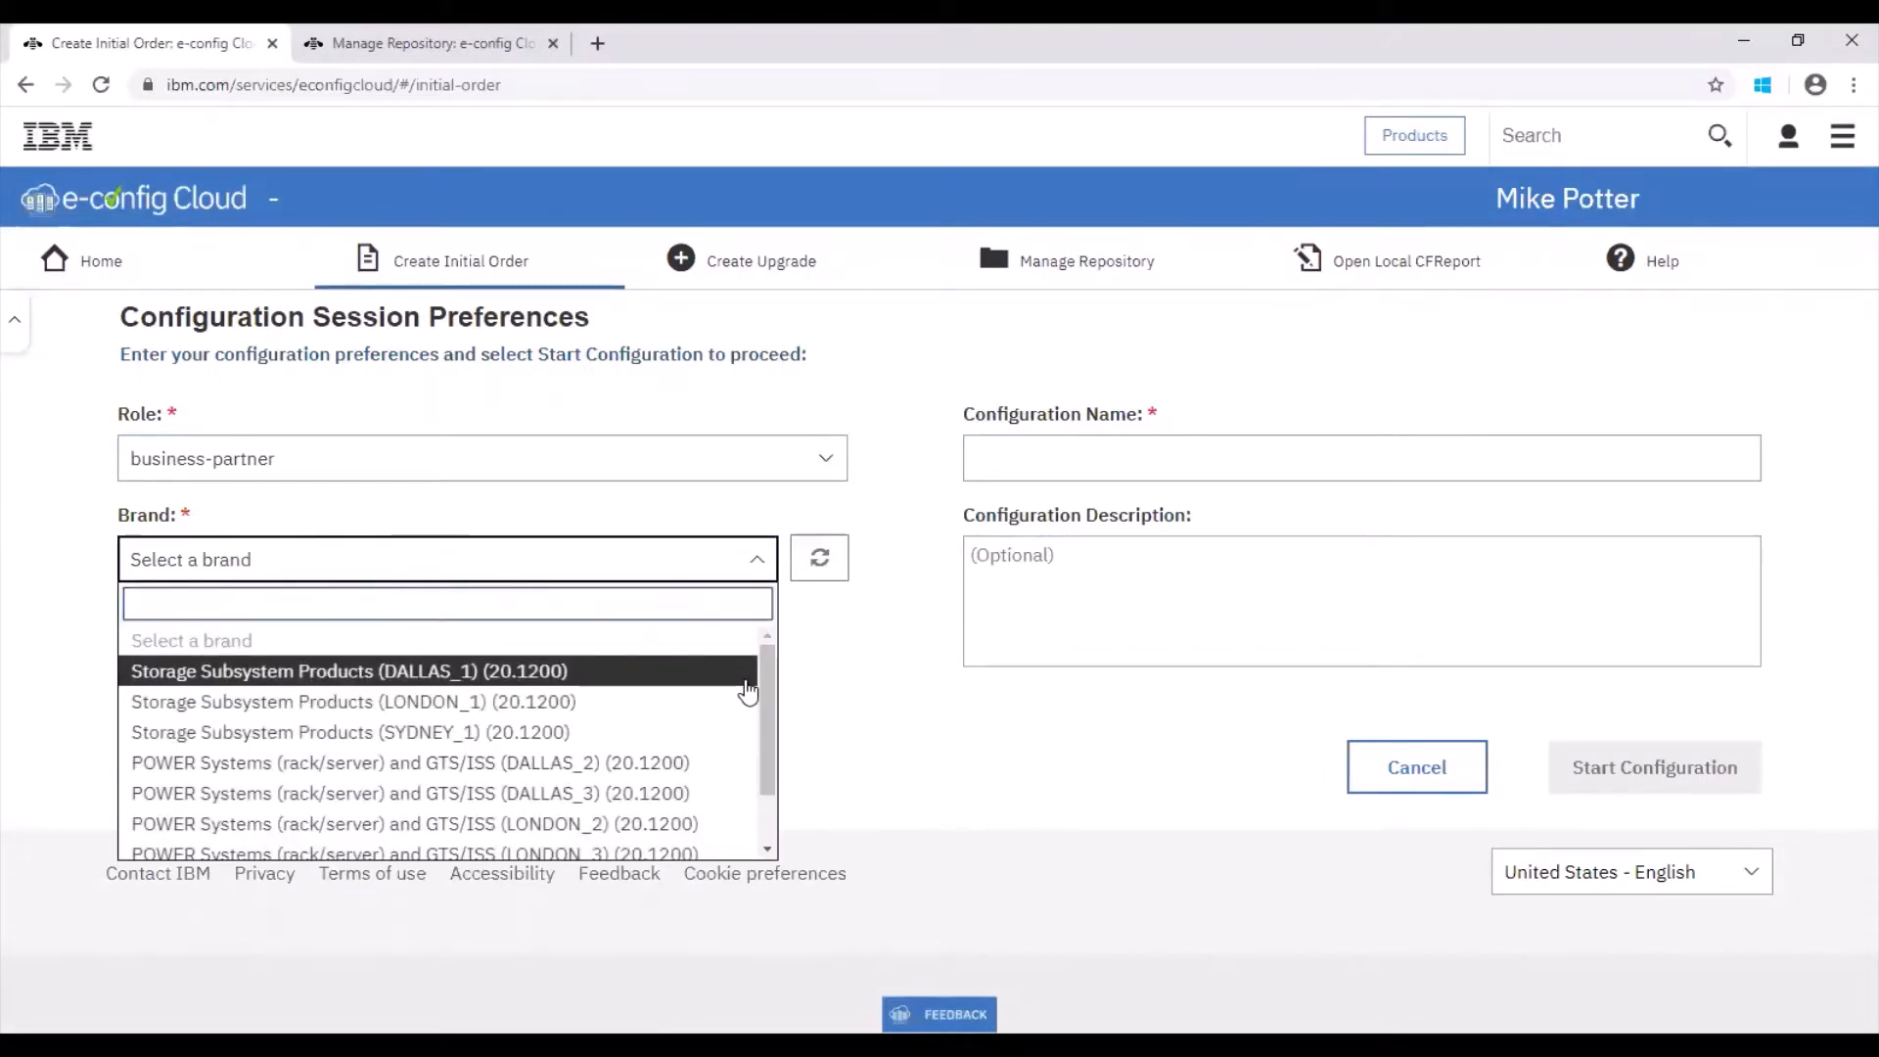
pyautogui.click(669, 703)
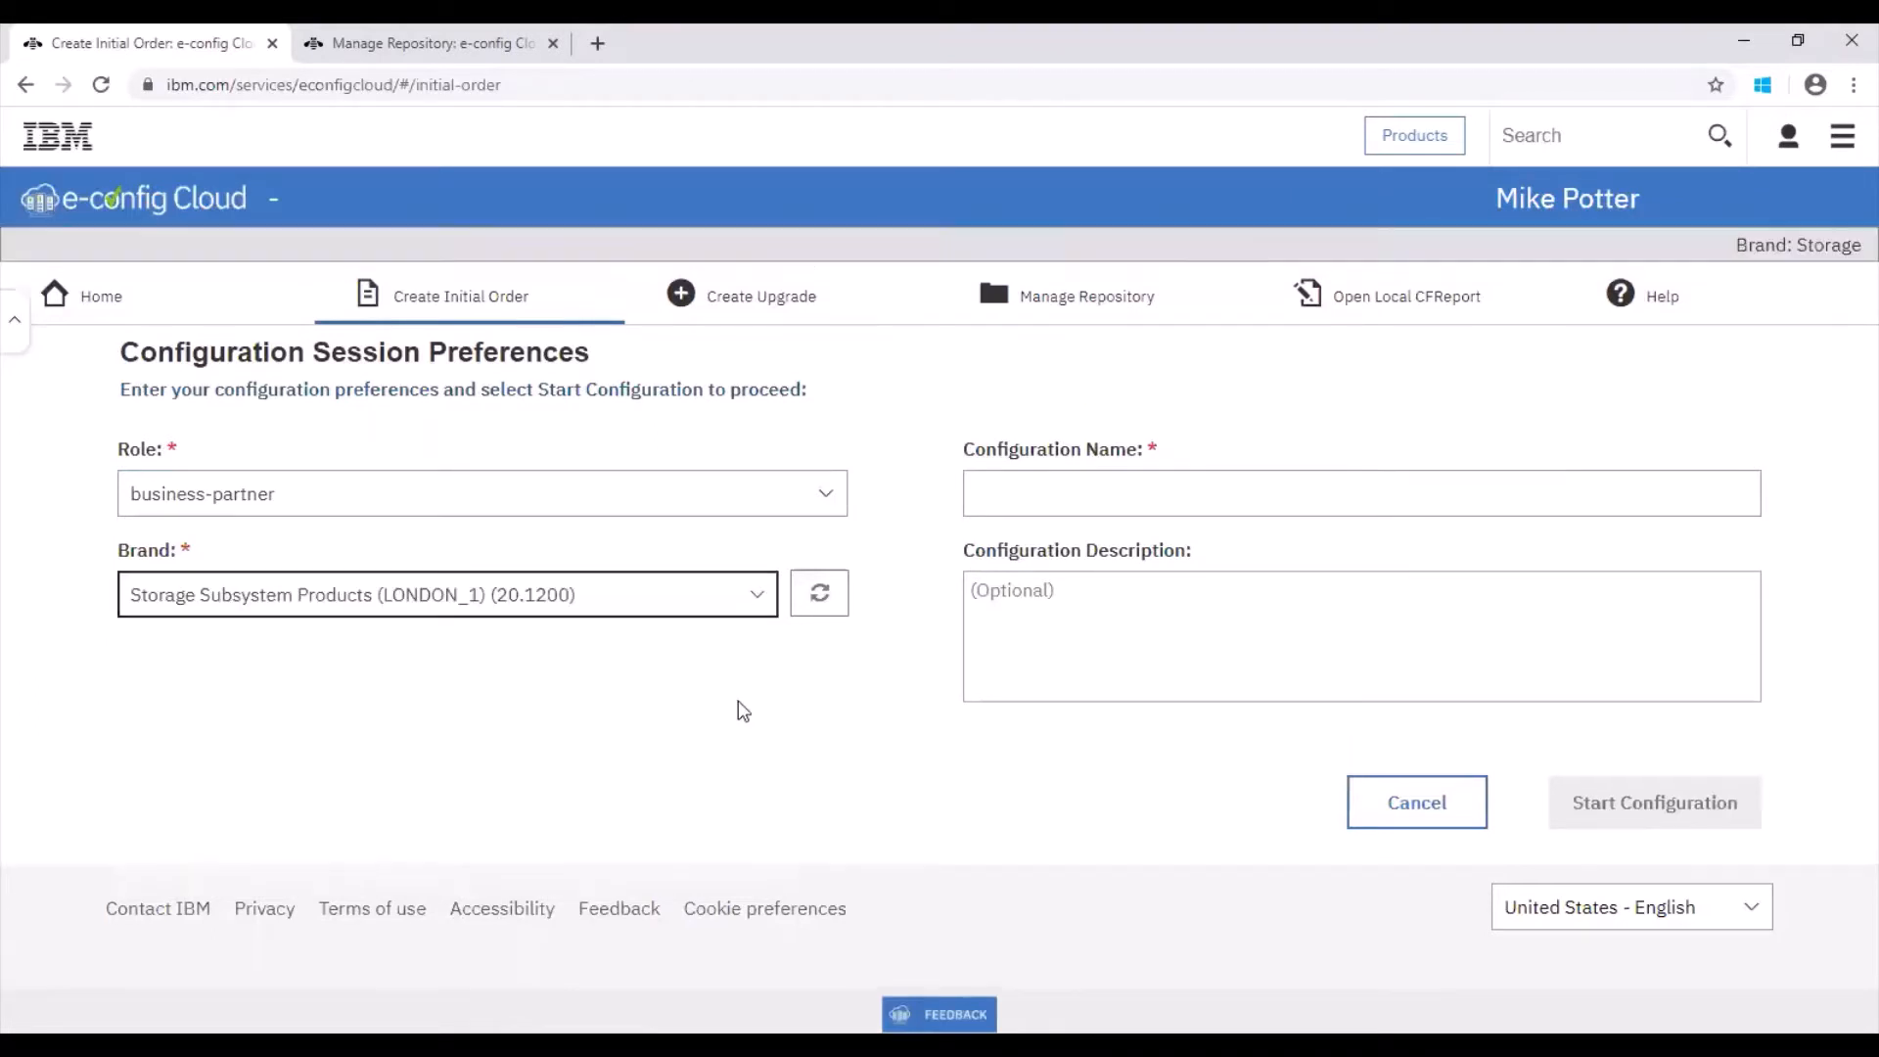
# Step: Name the configuration DEMO FS7200 and start the configuration session
pyautogui.click(1045, 495)
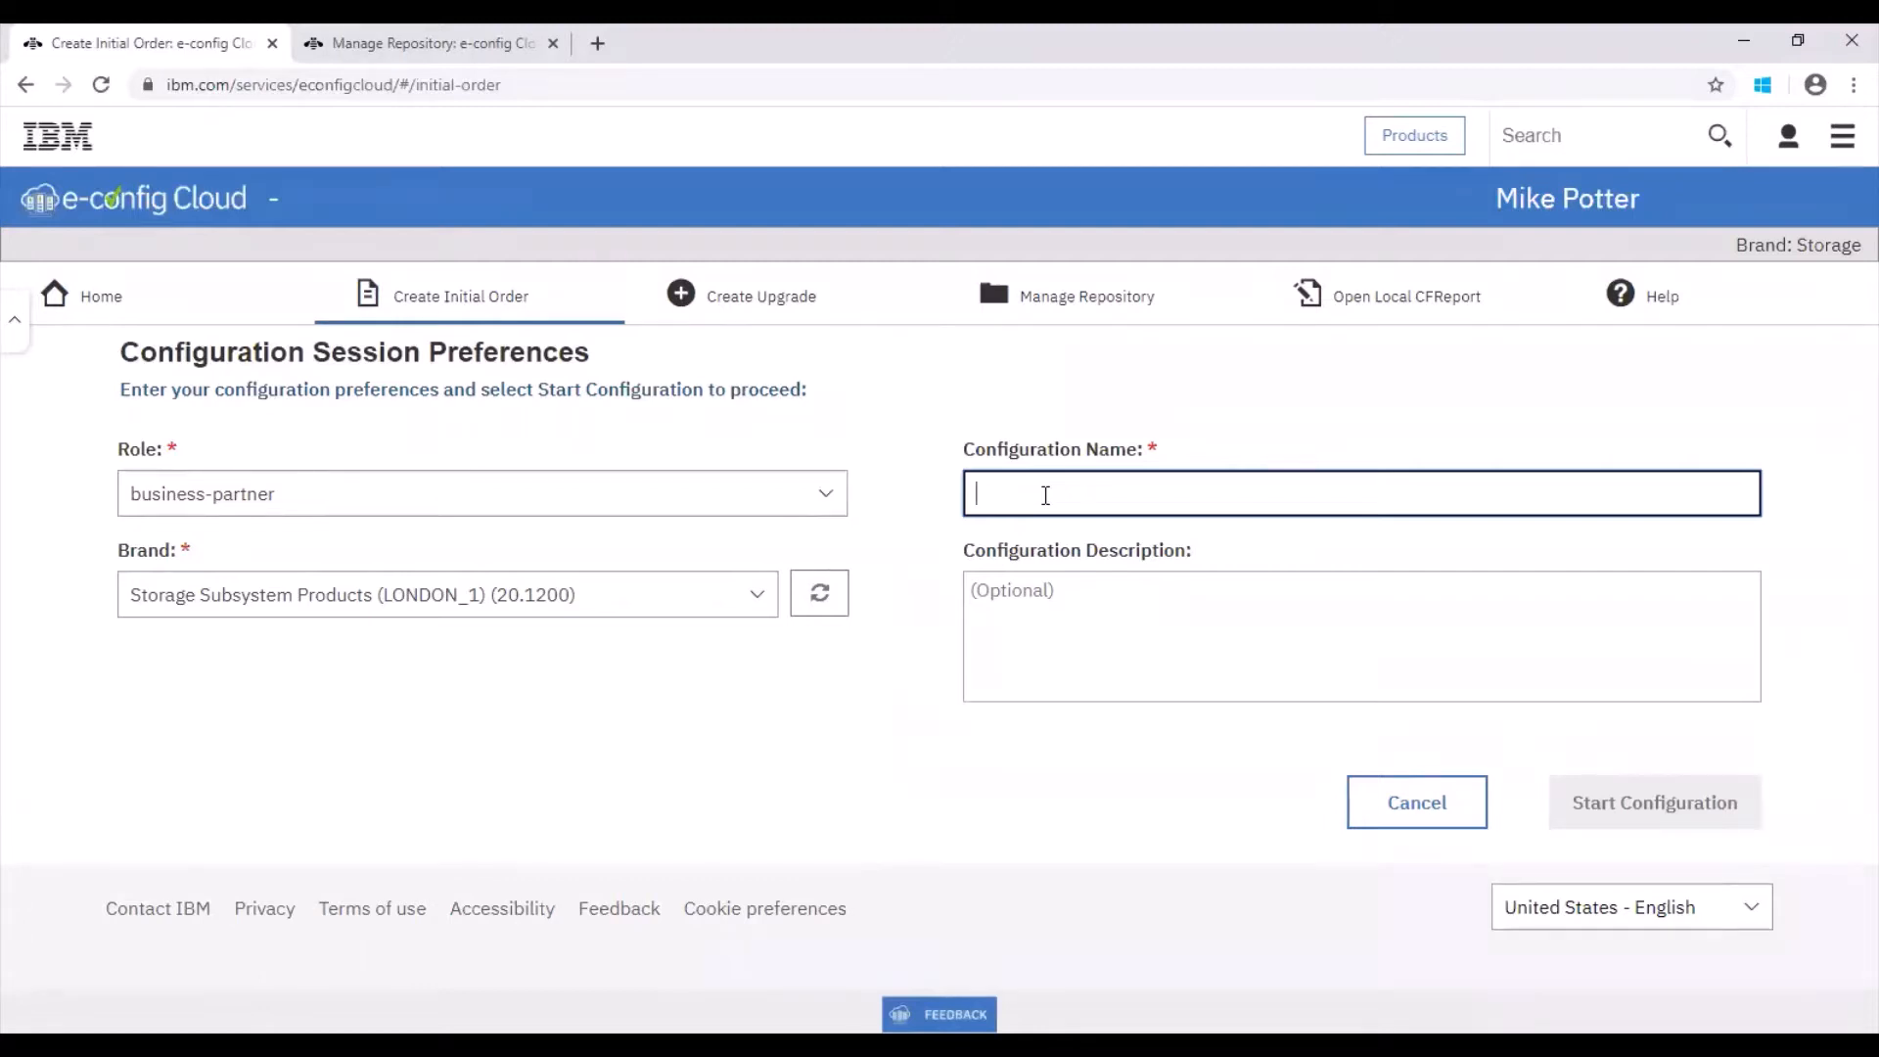
pyautogui.write('D')
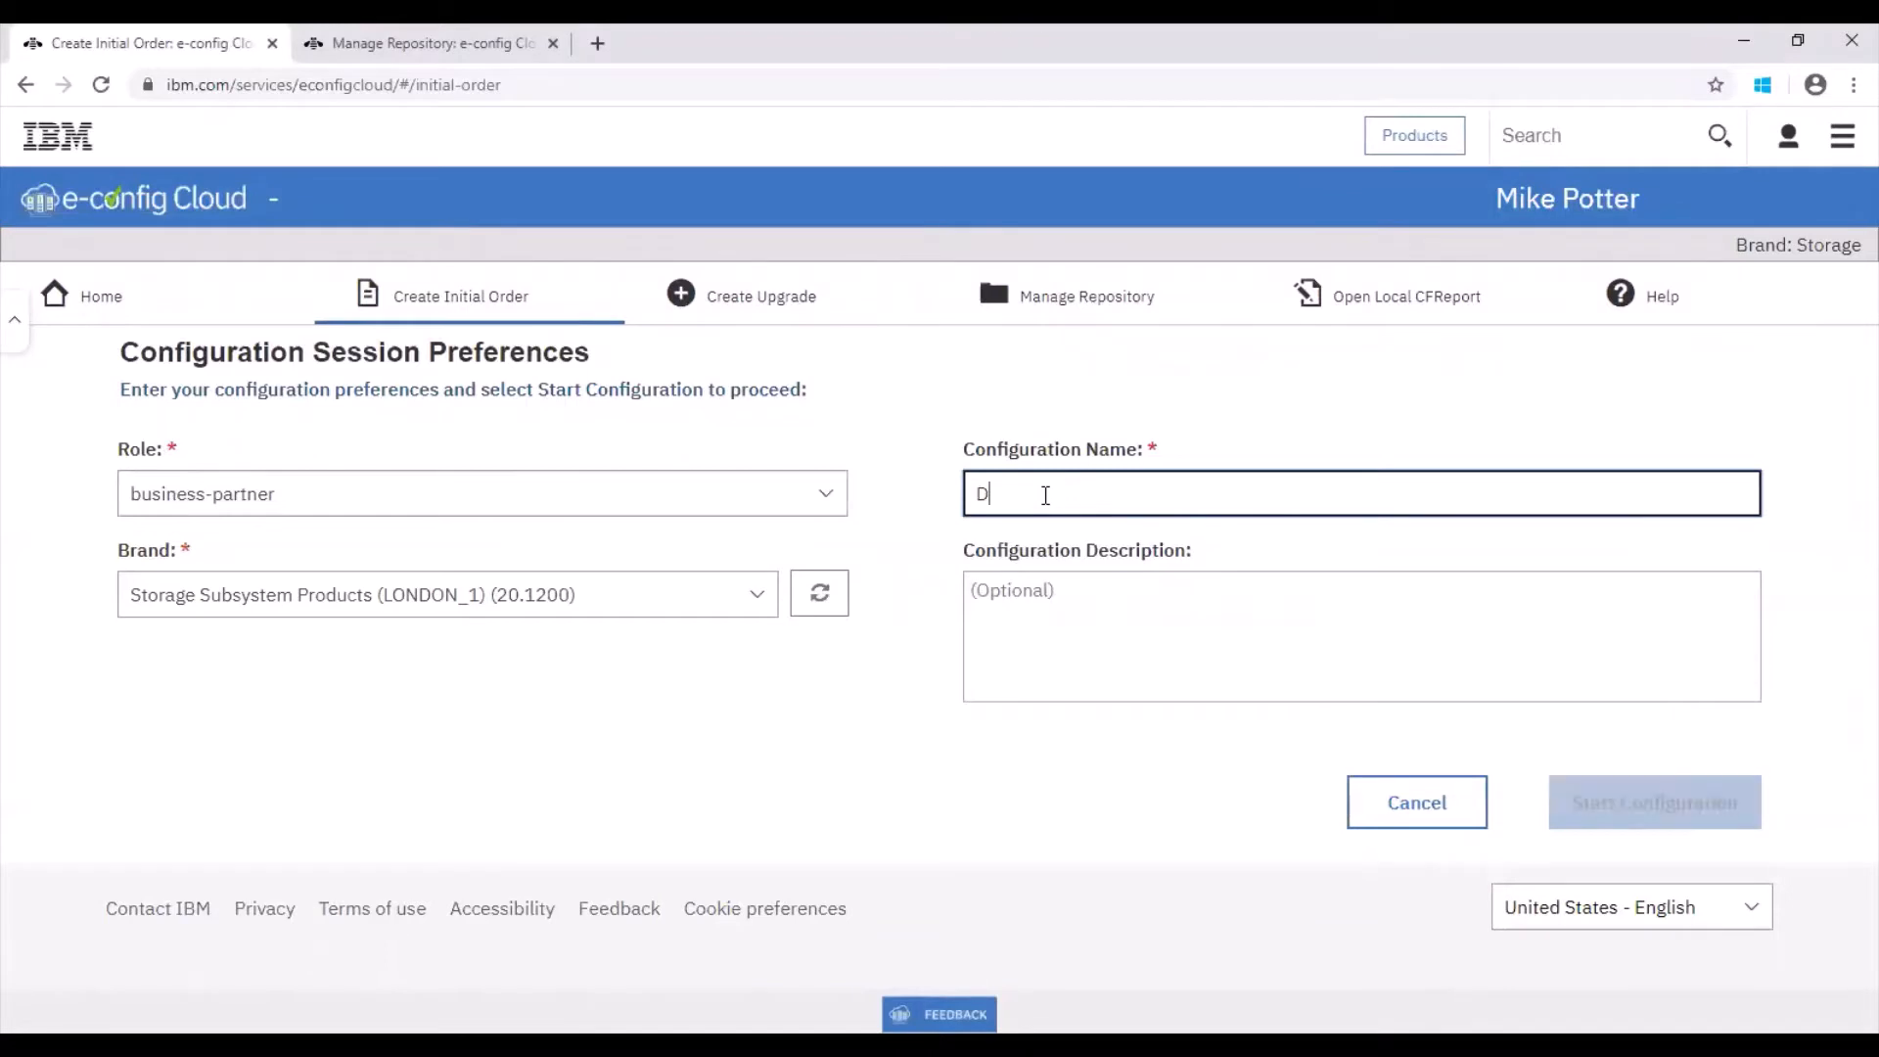
pyautogui.write('EMO ')
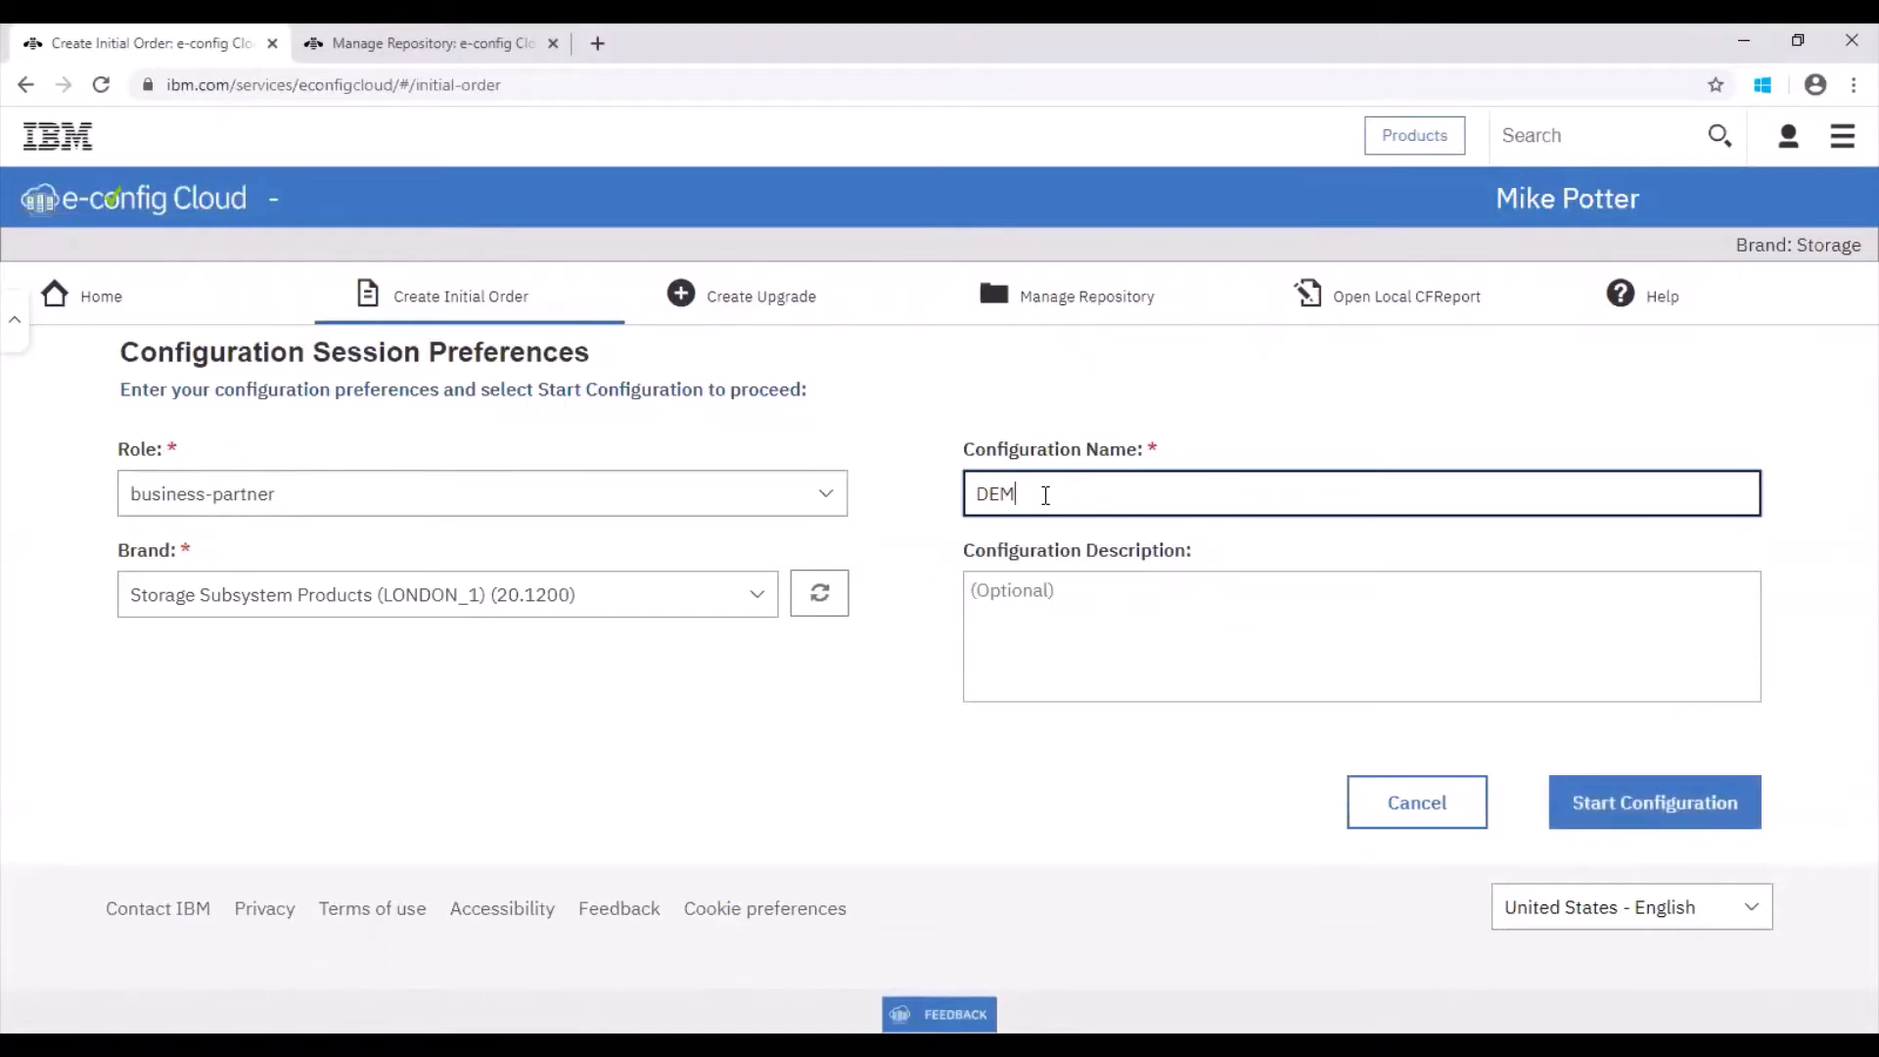
pyautogui.write('F672')
pyautogui.write('00')
pyautogui.click(1585, 806)
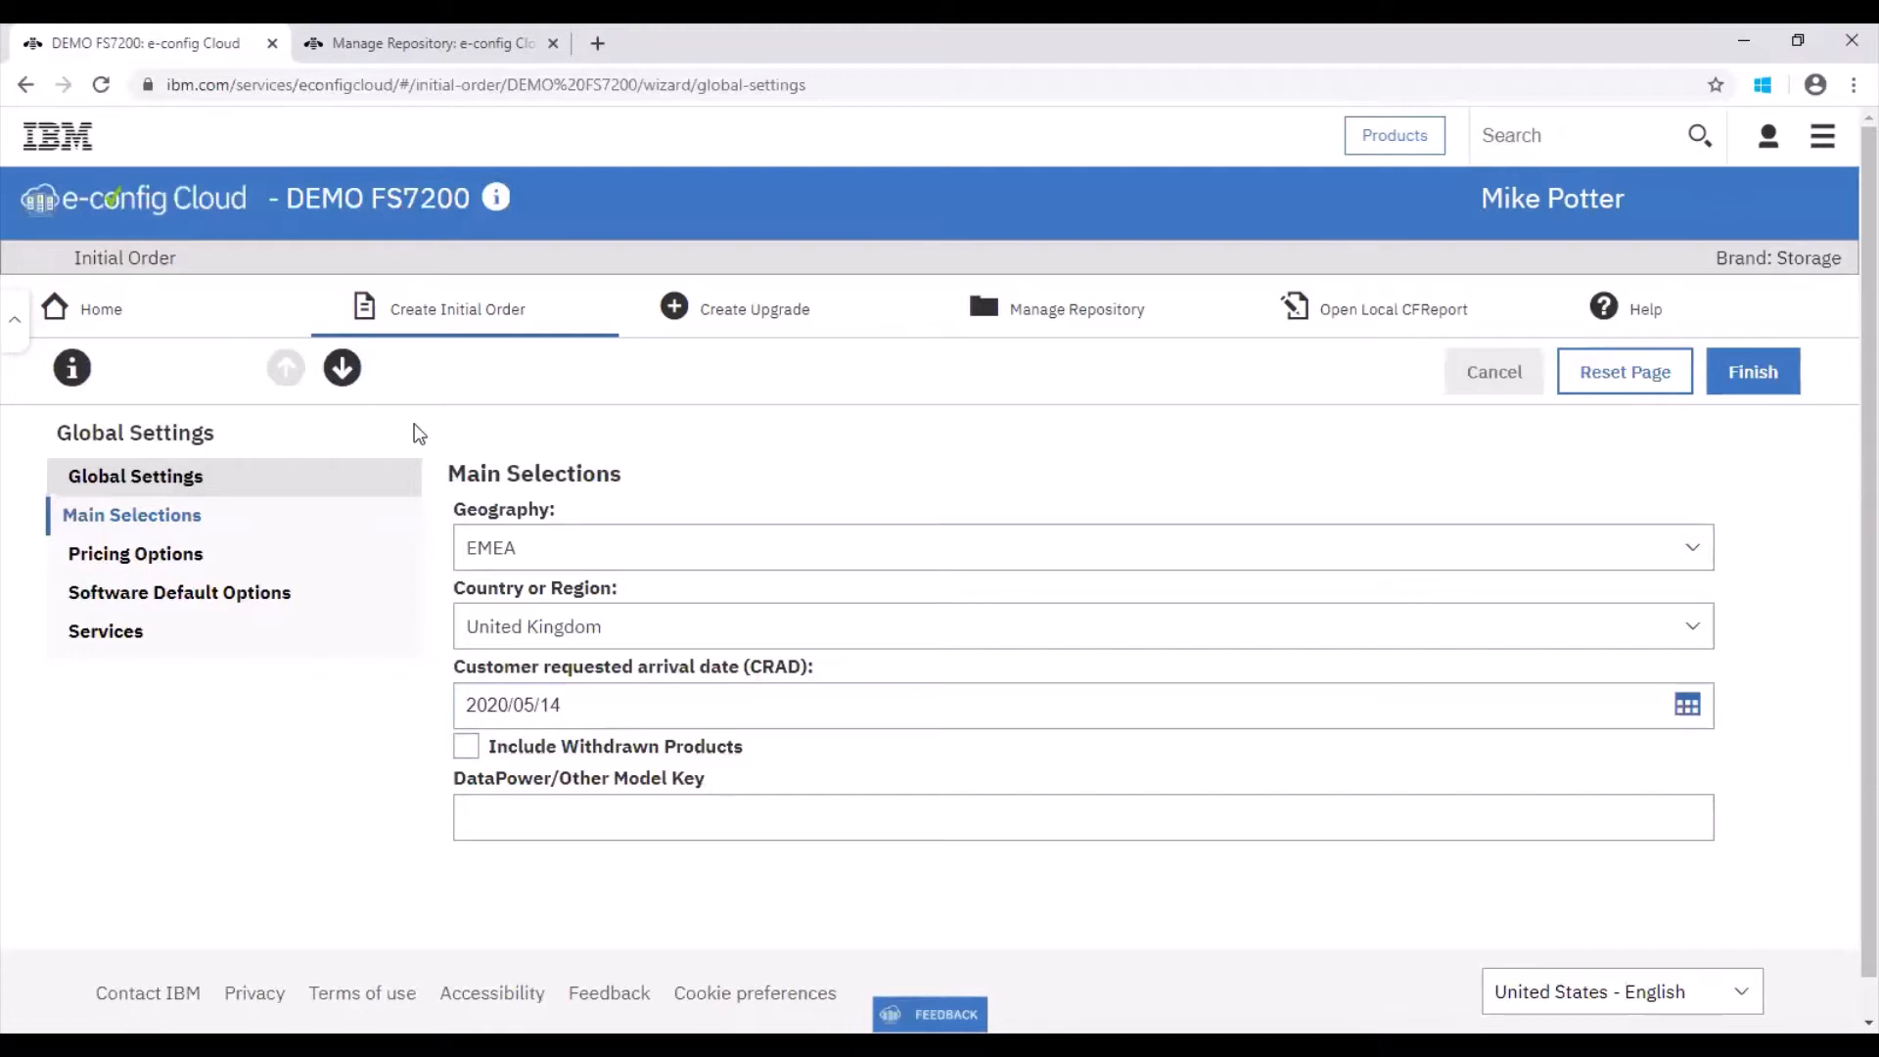
# Step: Step through the global settings, accepting the Software Default Options, and finish the global settings
pyautogui.click(342, 368)
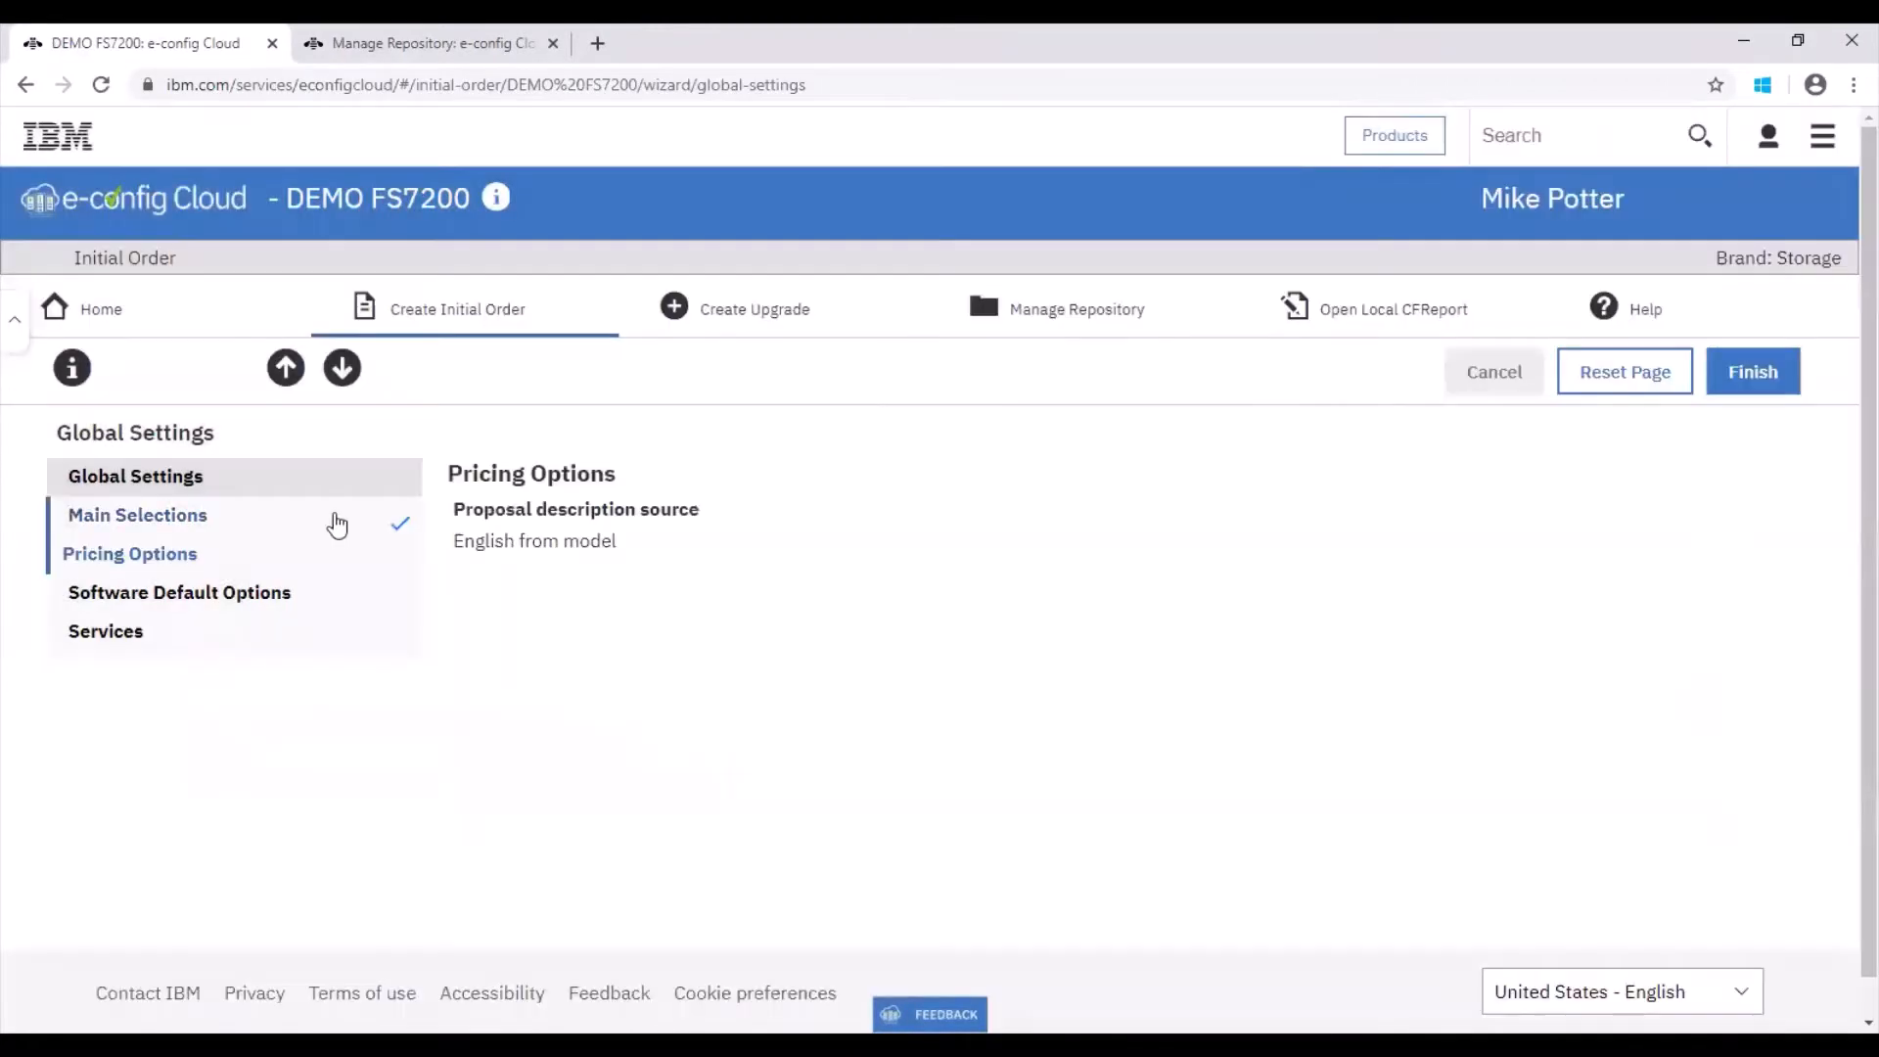
pyautogui.click(227, 593)
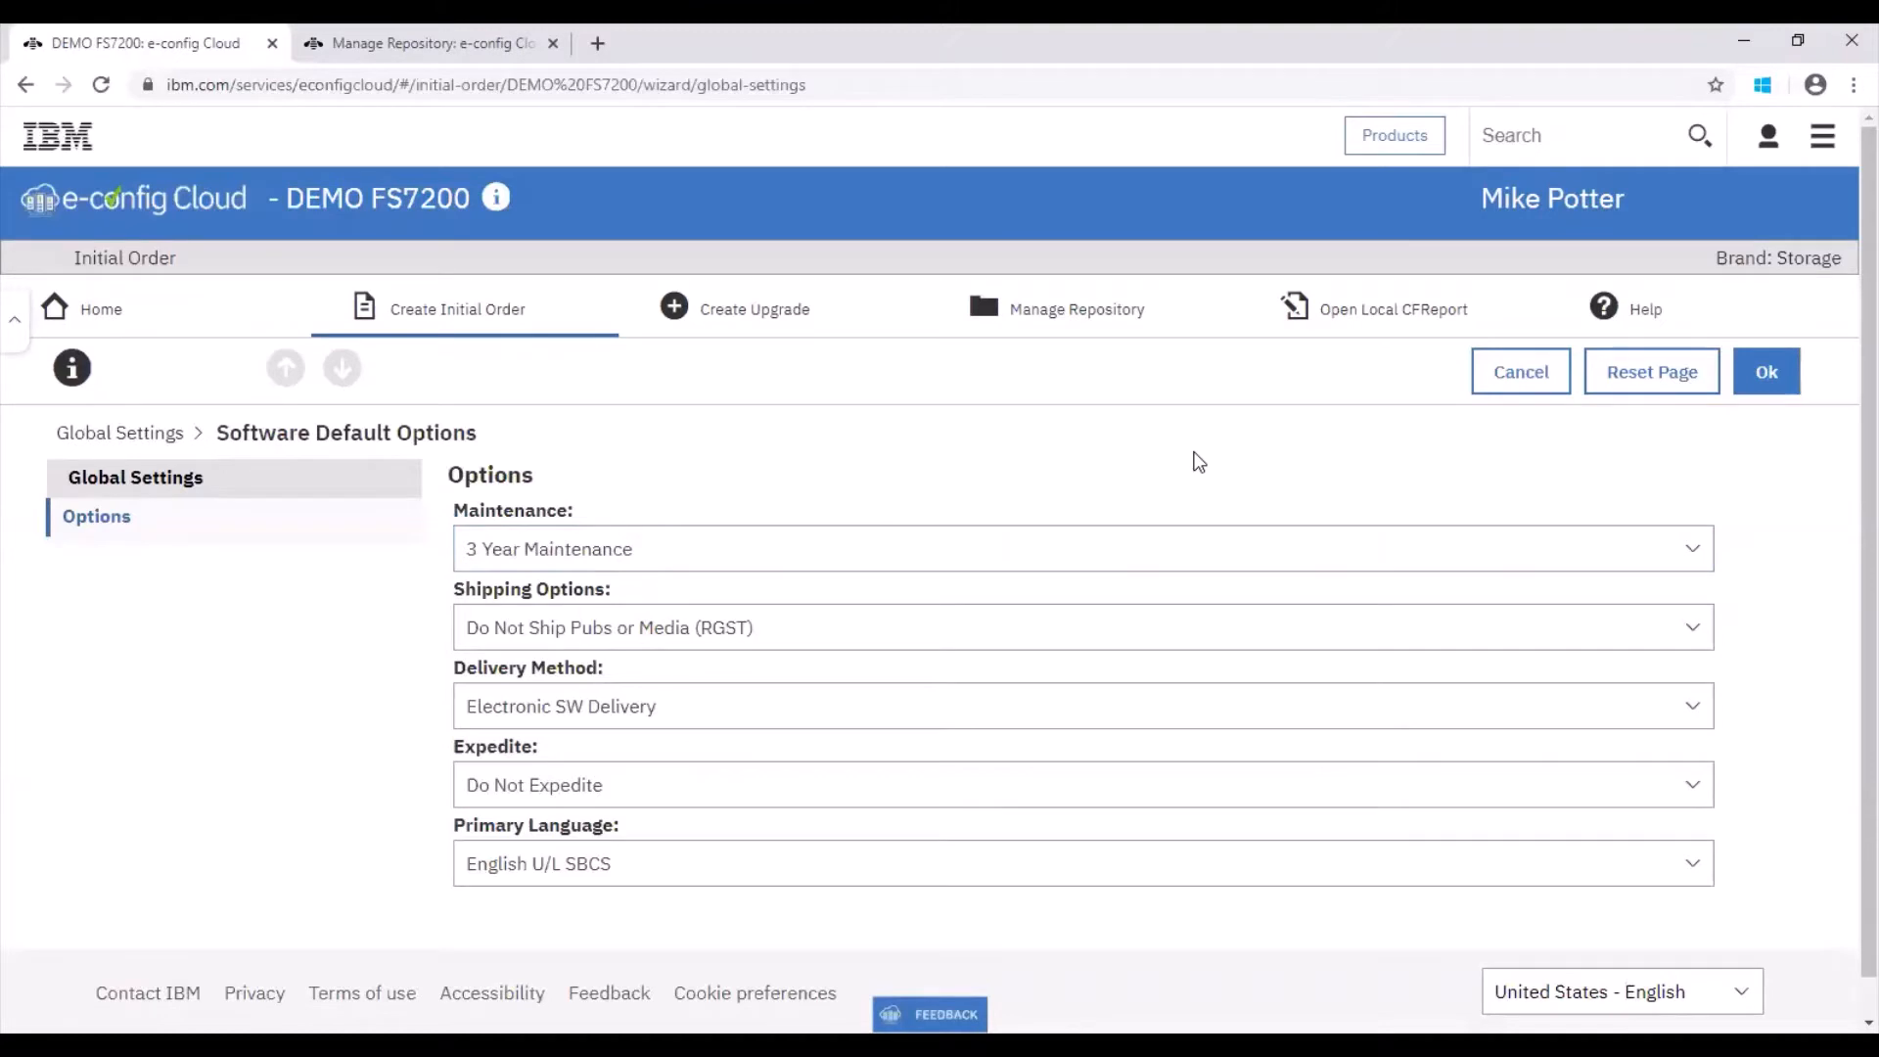
pyautogui.click(1767, 371)
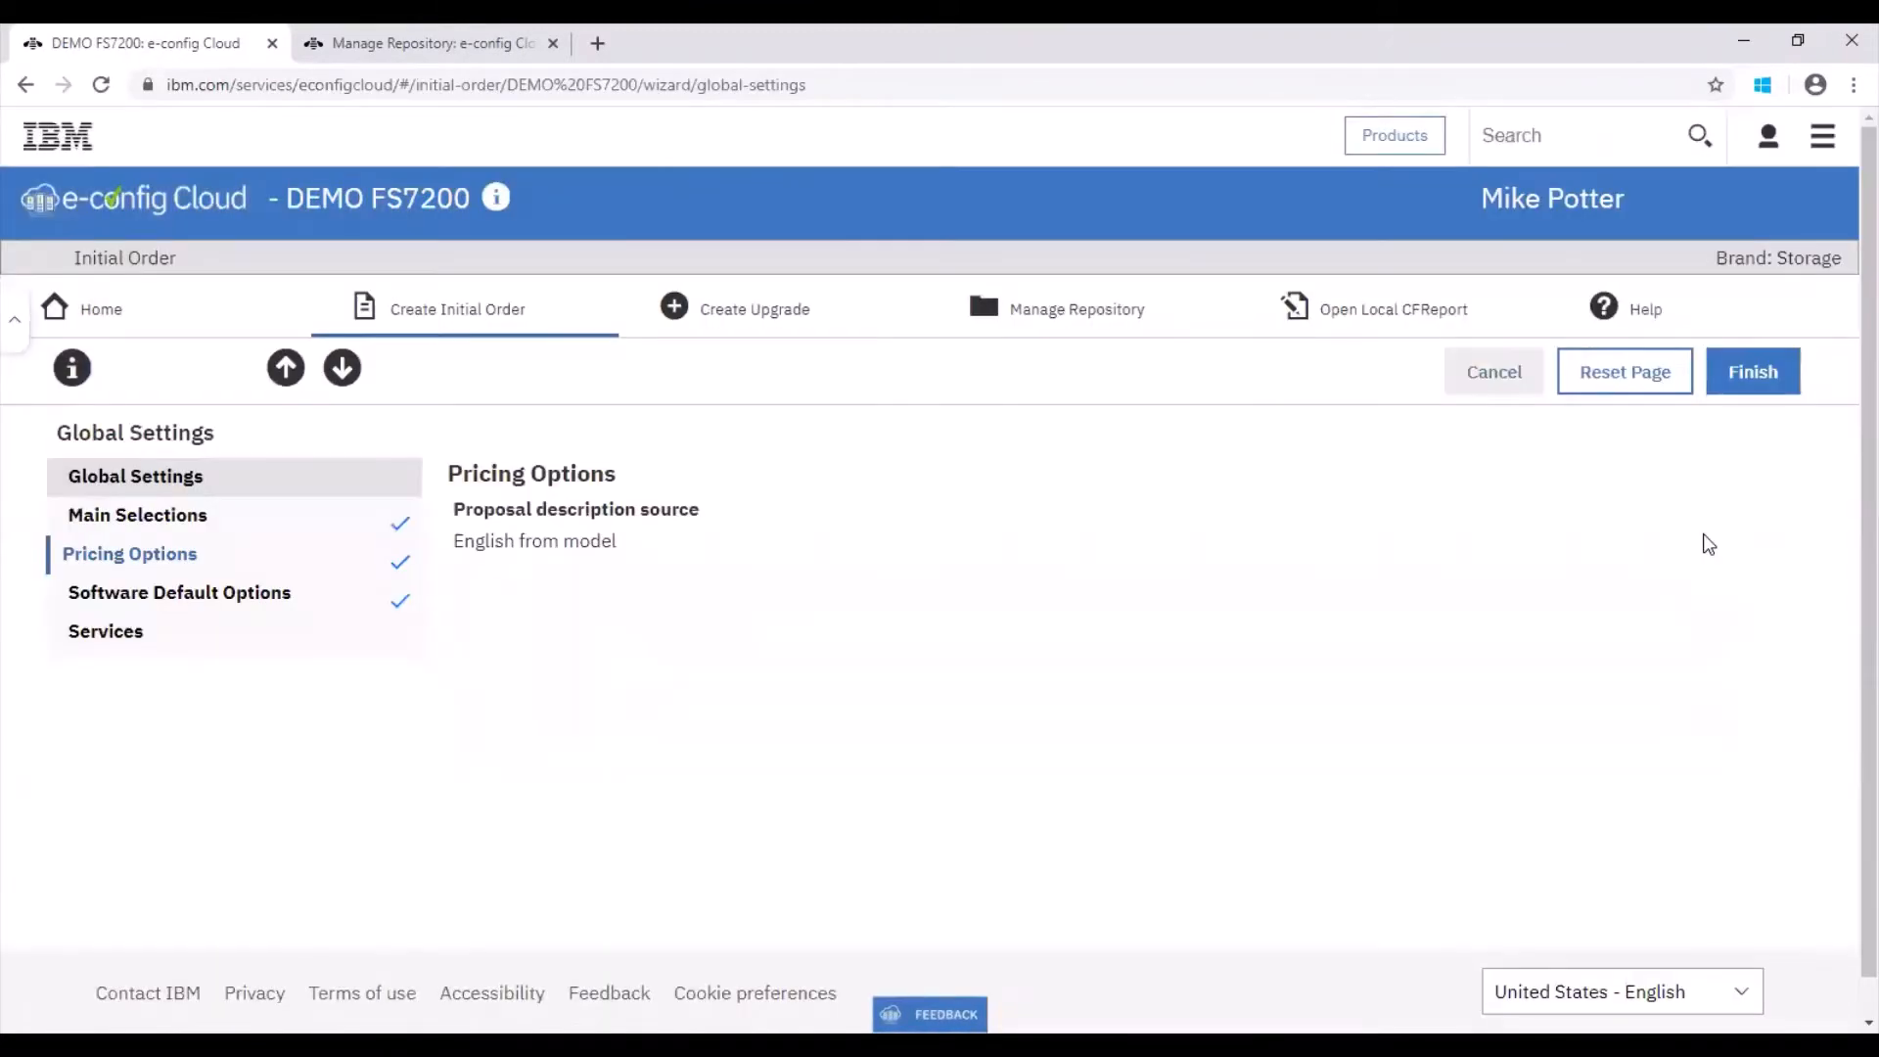
pyautogui.click(1719, 385)
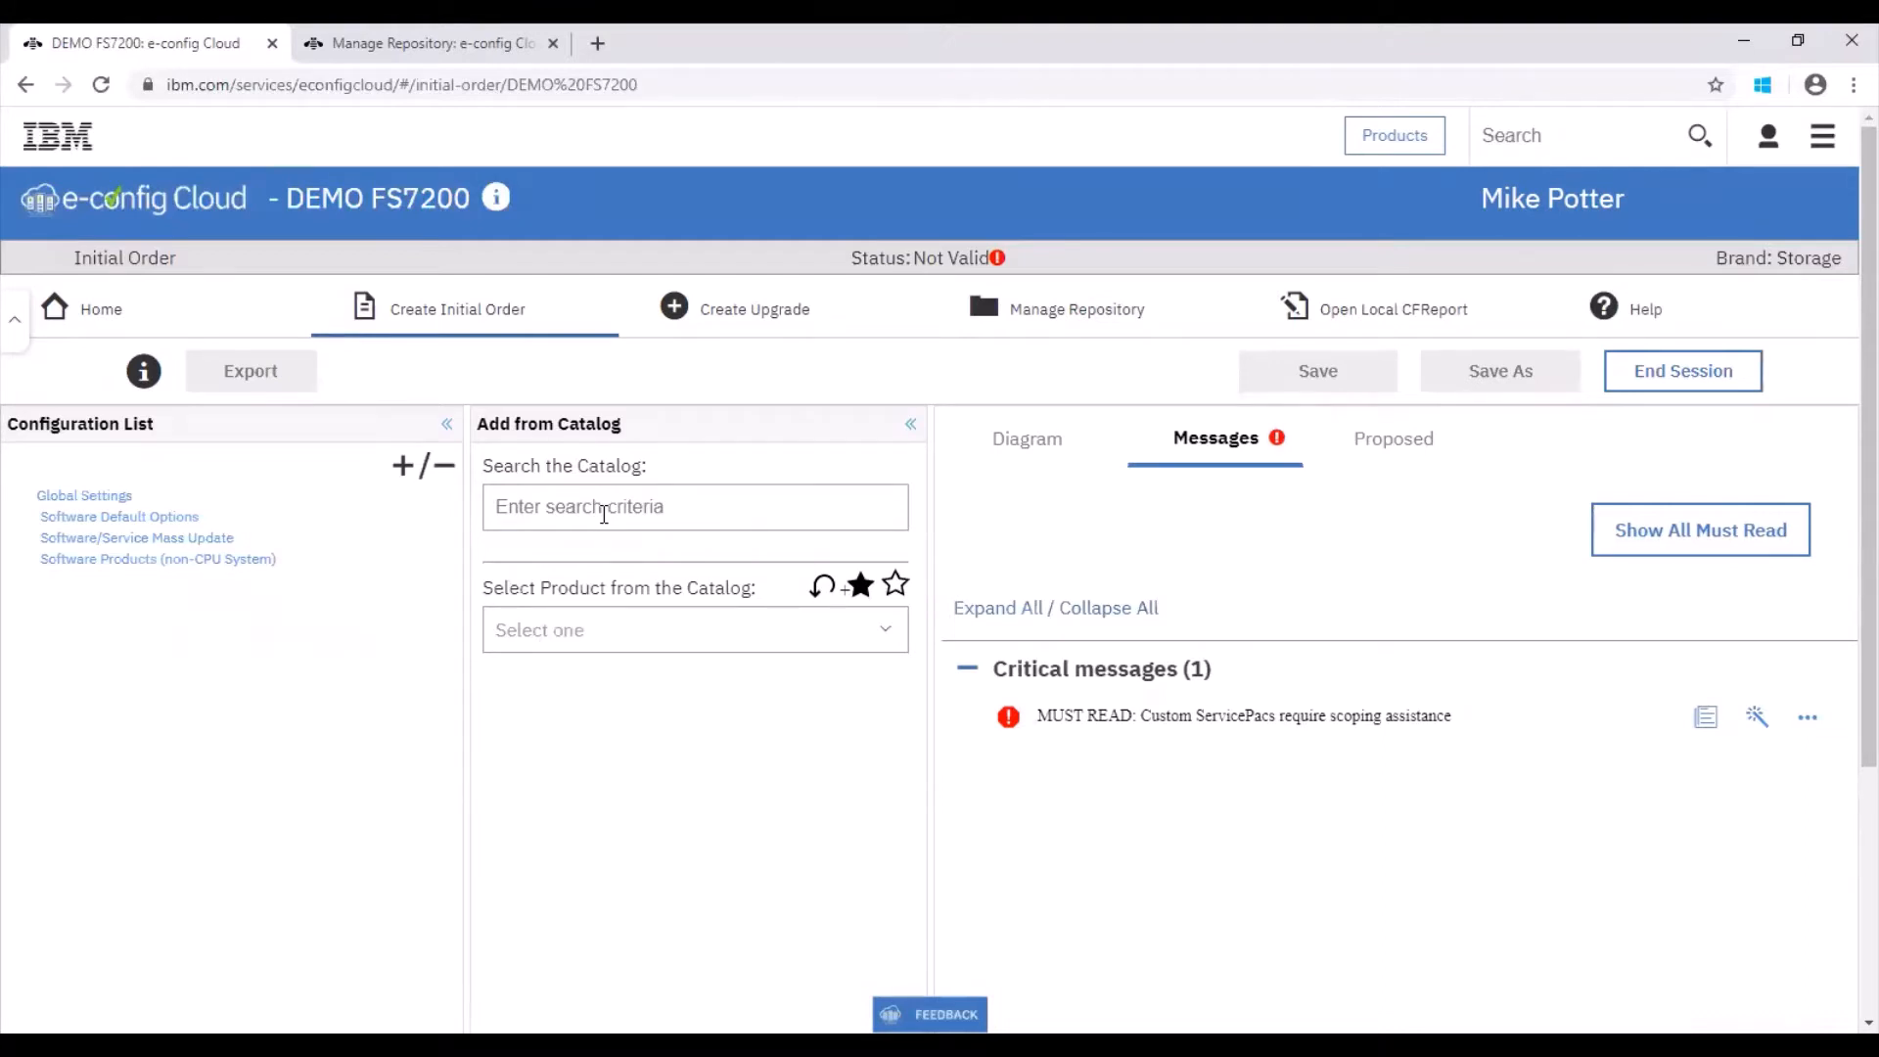
# Step: Choose Hardware, then Storage, then FlashSystem from the product catalog
pyautogui.click(617, 629)
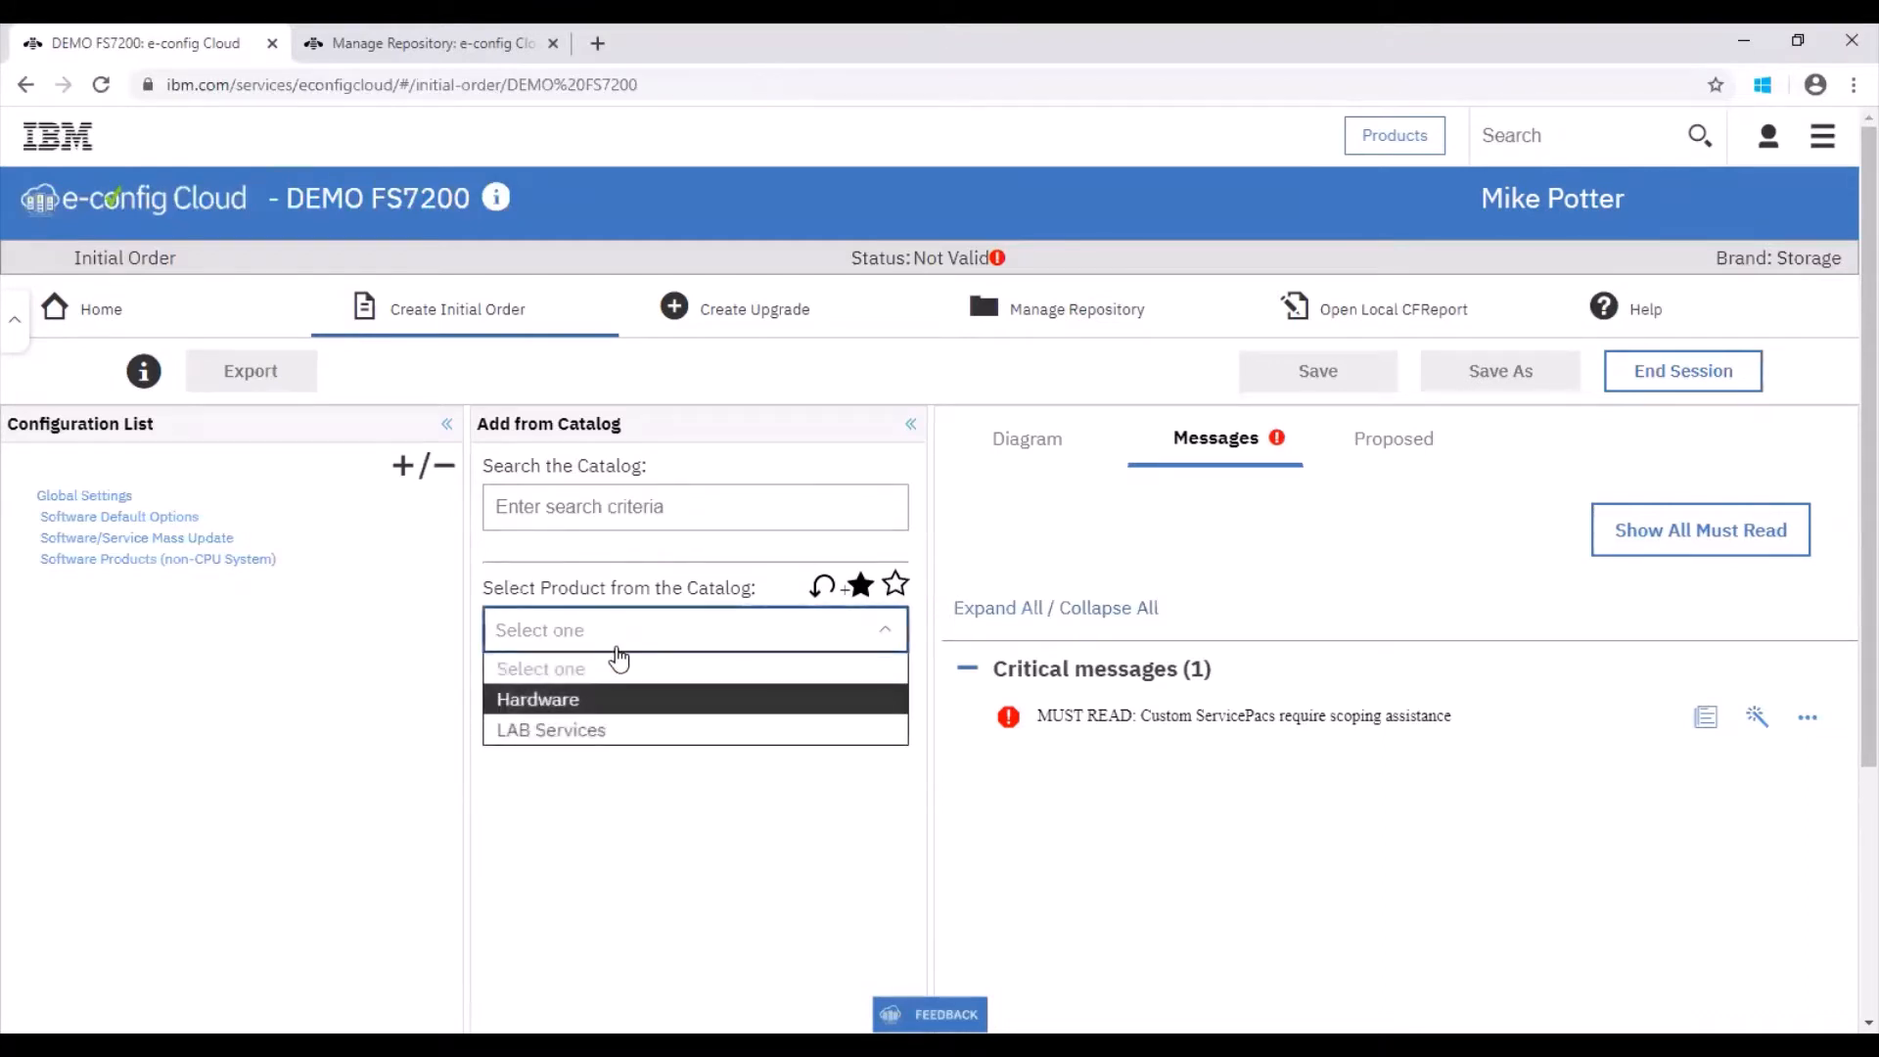
pyautogui.click(612, 701)
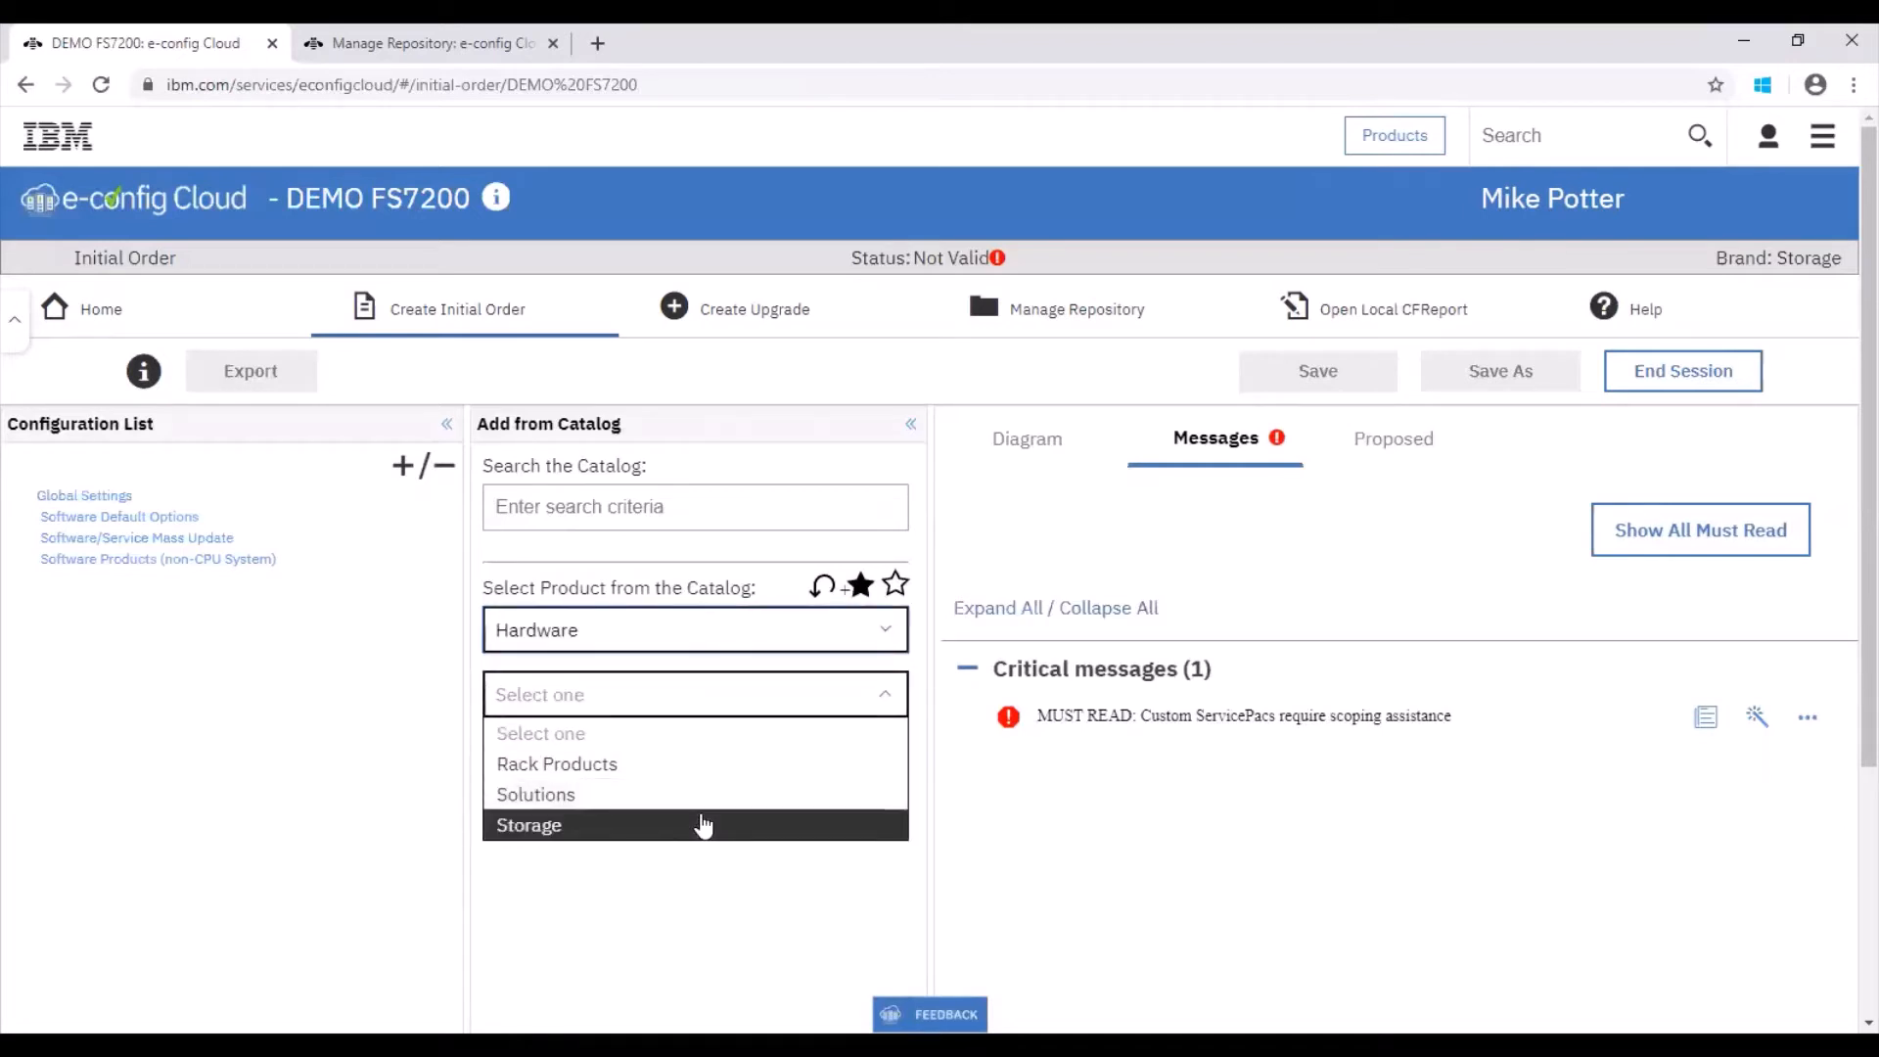
pyautogui.click(703, 825)
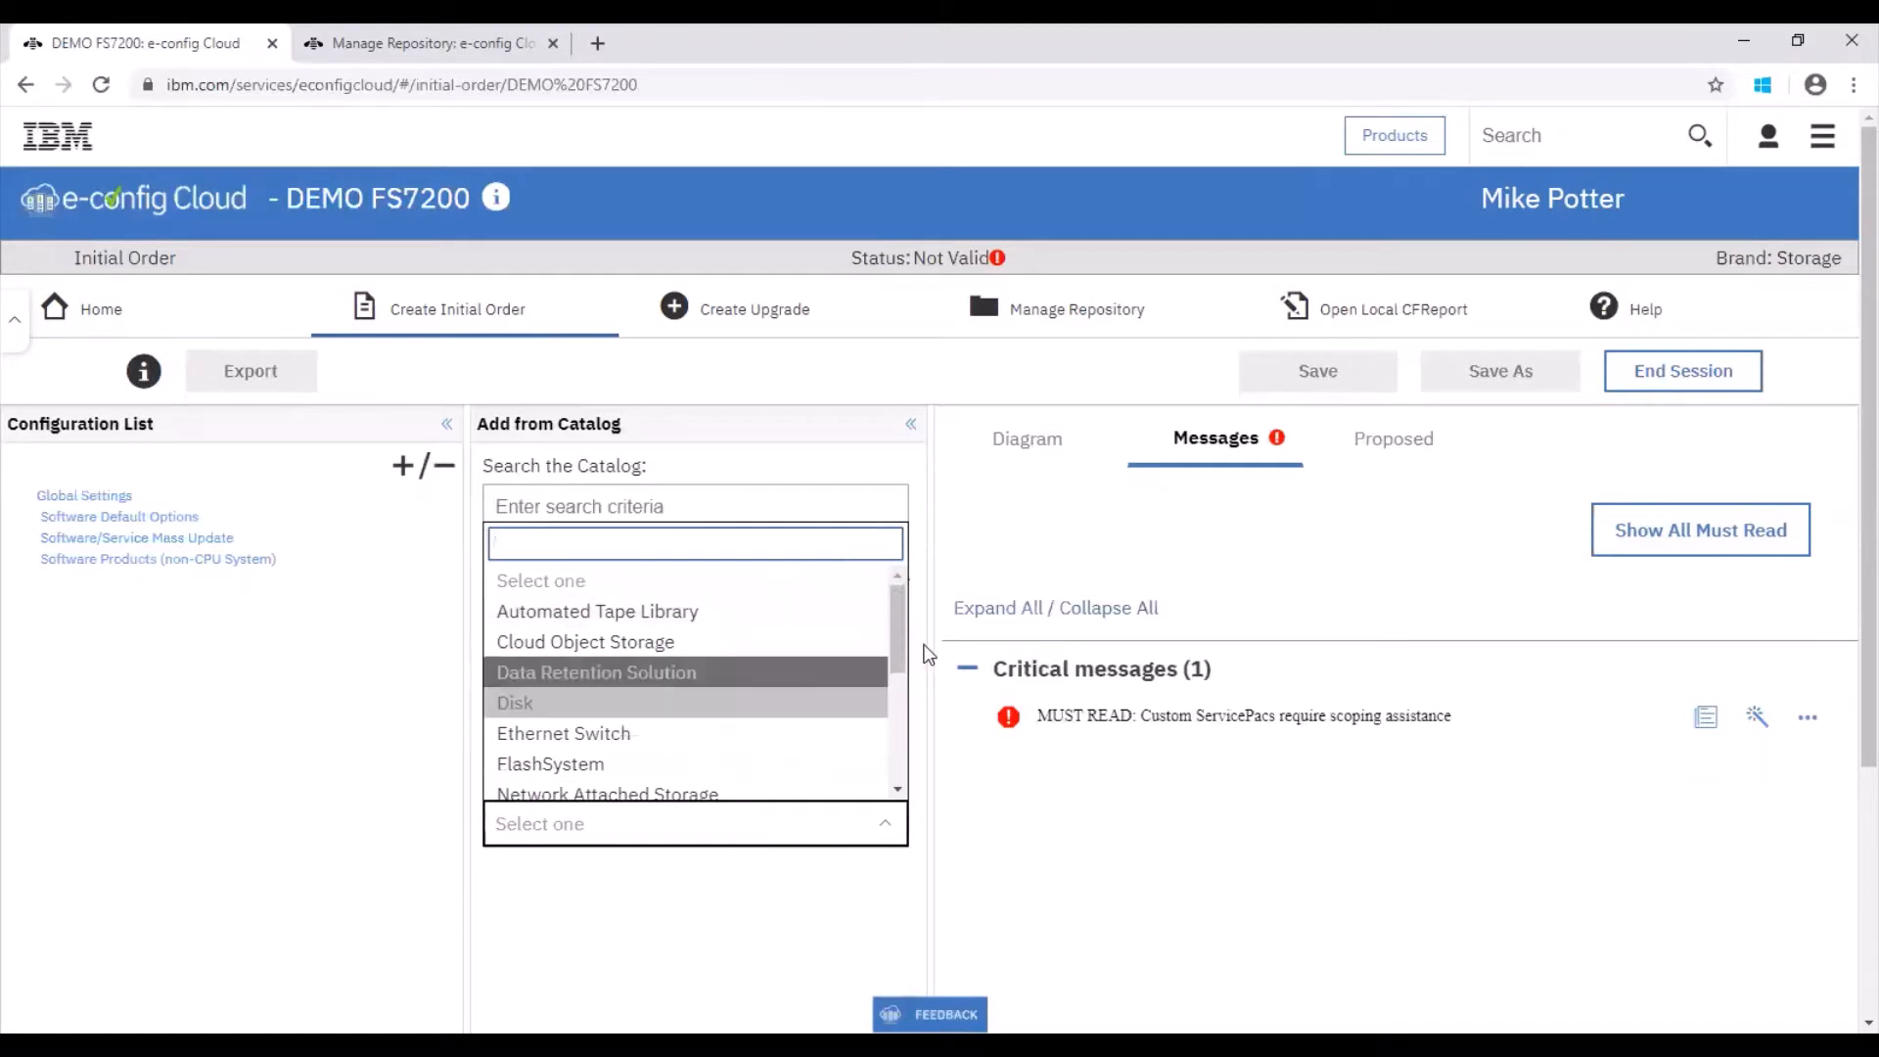
pyautogui.scroll(-1, 896, 649)
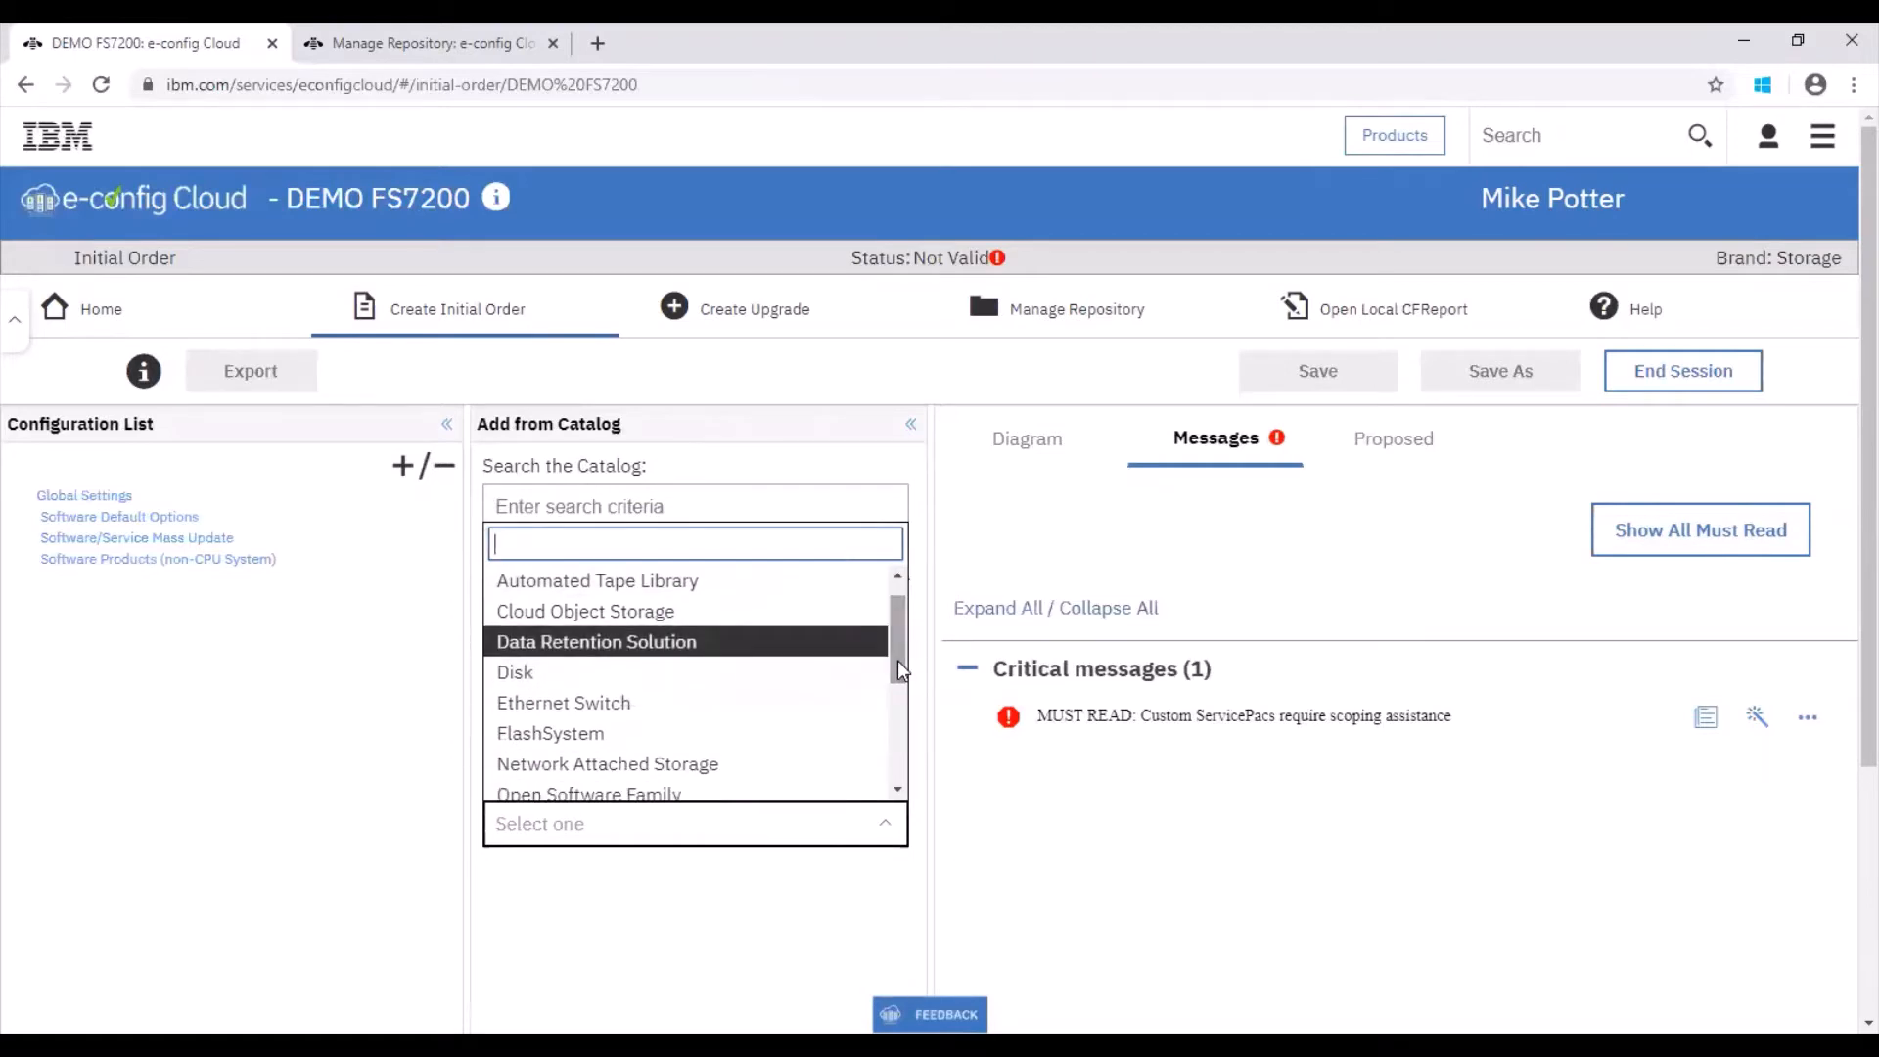
pyautogui.click(802, 732)
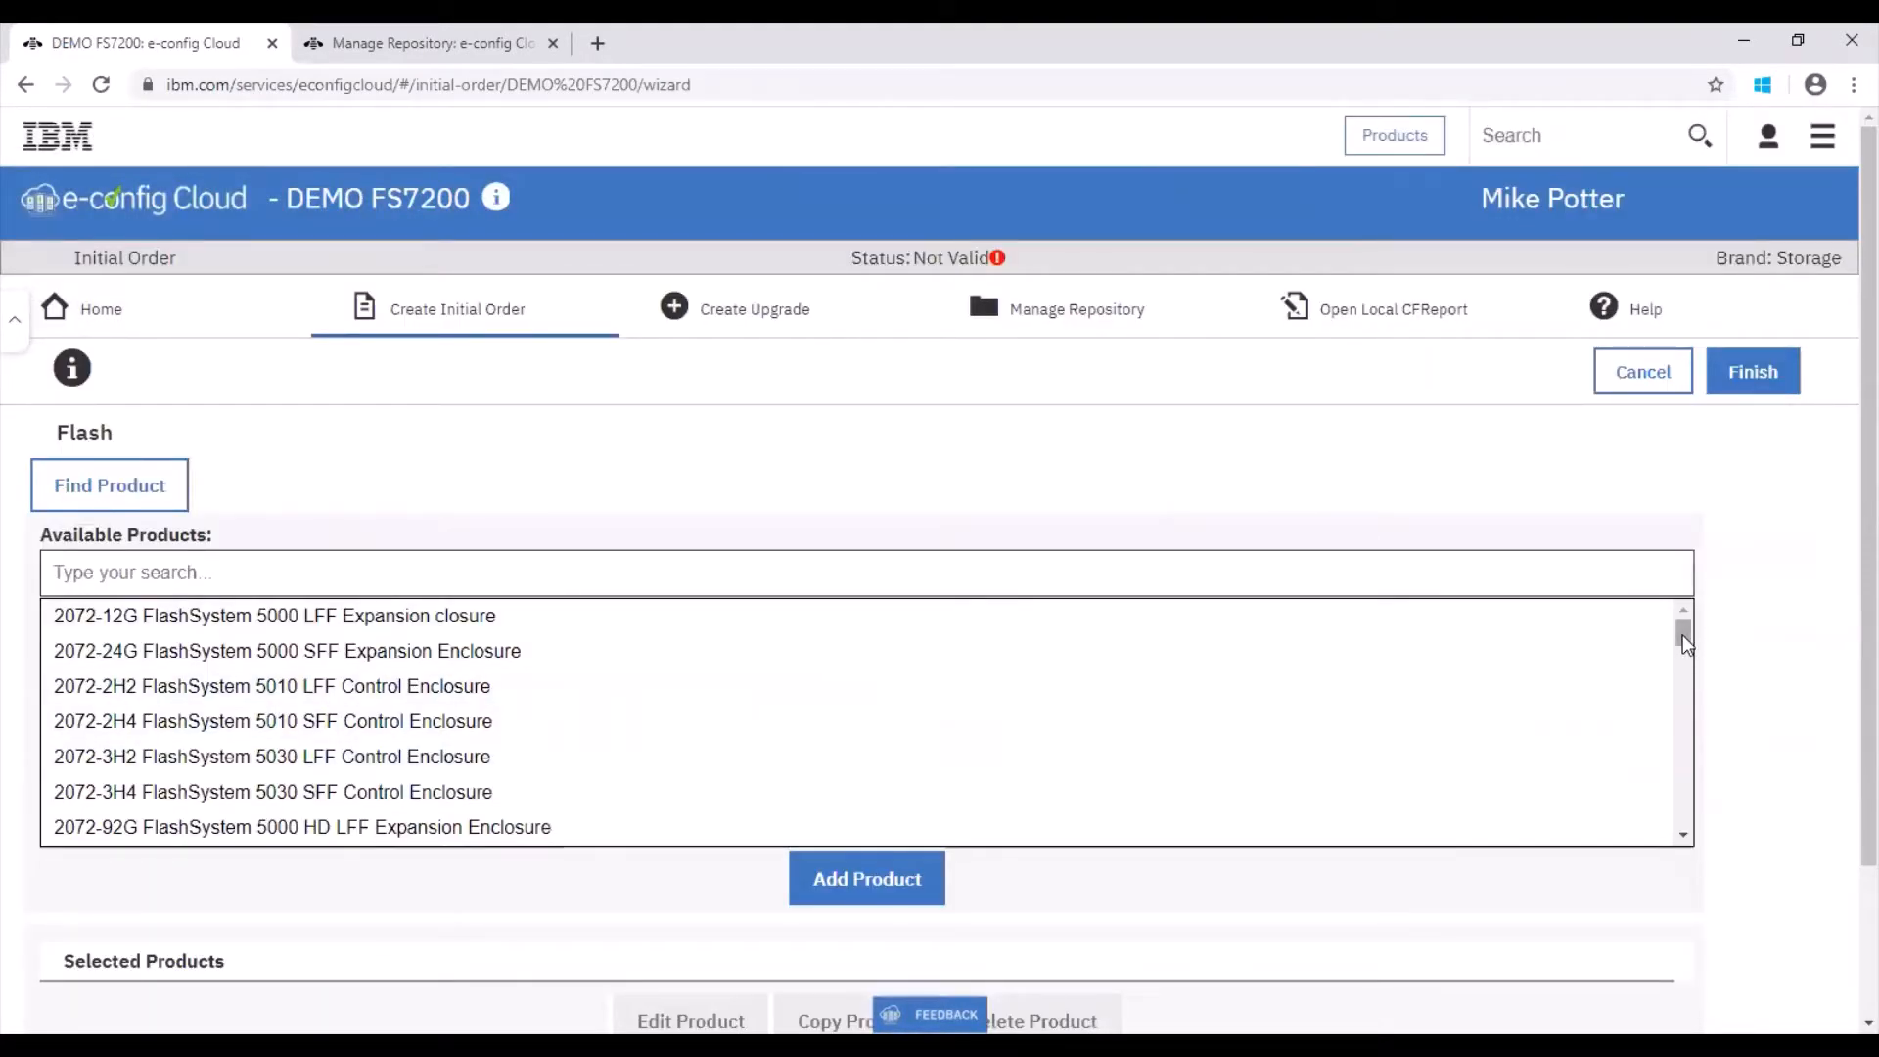
# Step: Add the 2076-824 IBM FlashSystem 7200 NVMe Control Enclosure product to the order
pyautogui.moveTo(1682, 634); pyautogui.dragTo(1682, 654)
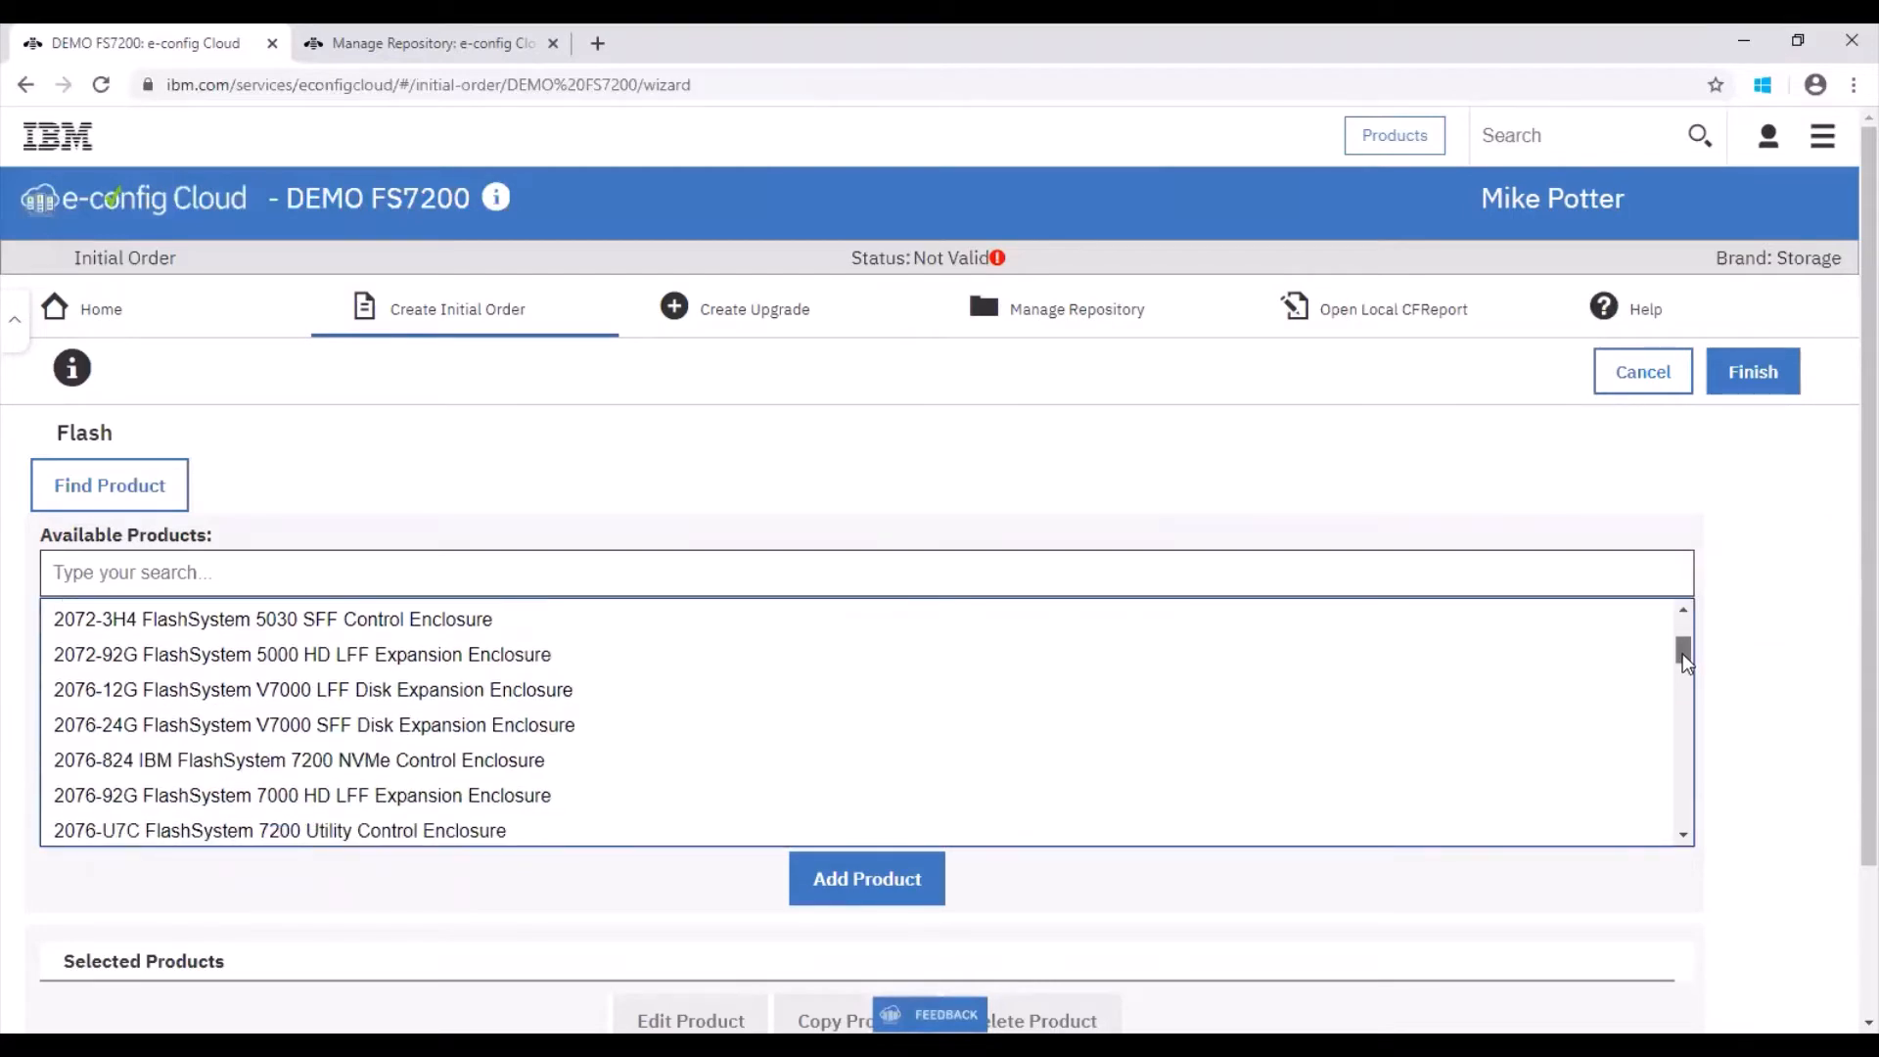
pyautogui.doubleClick(555, 773)
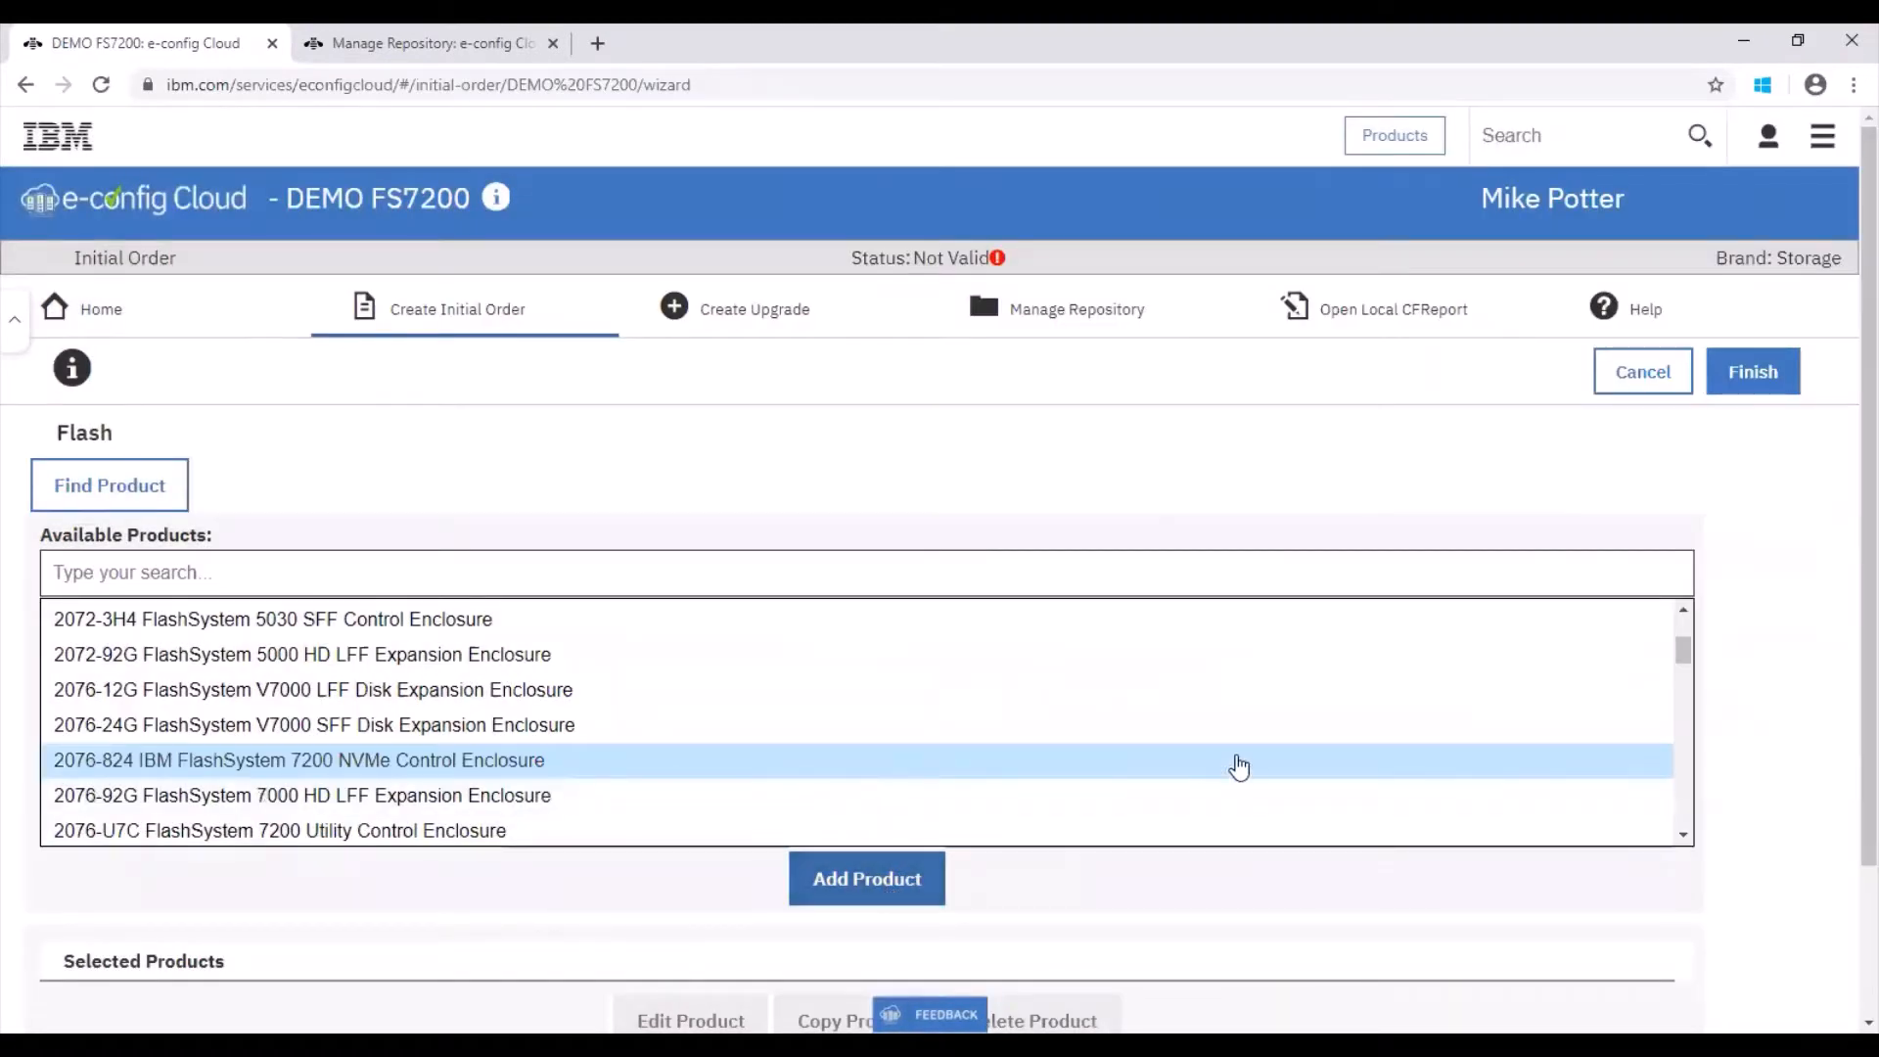
pyautogui.click(794, 890)
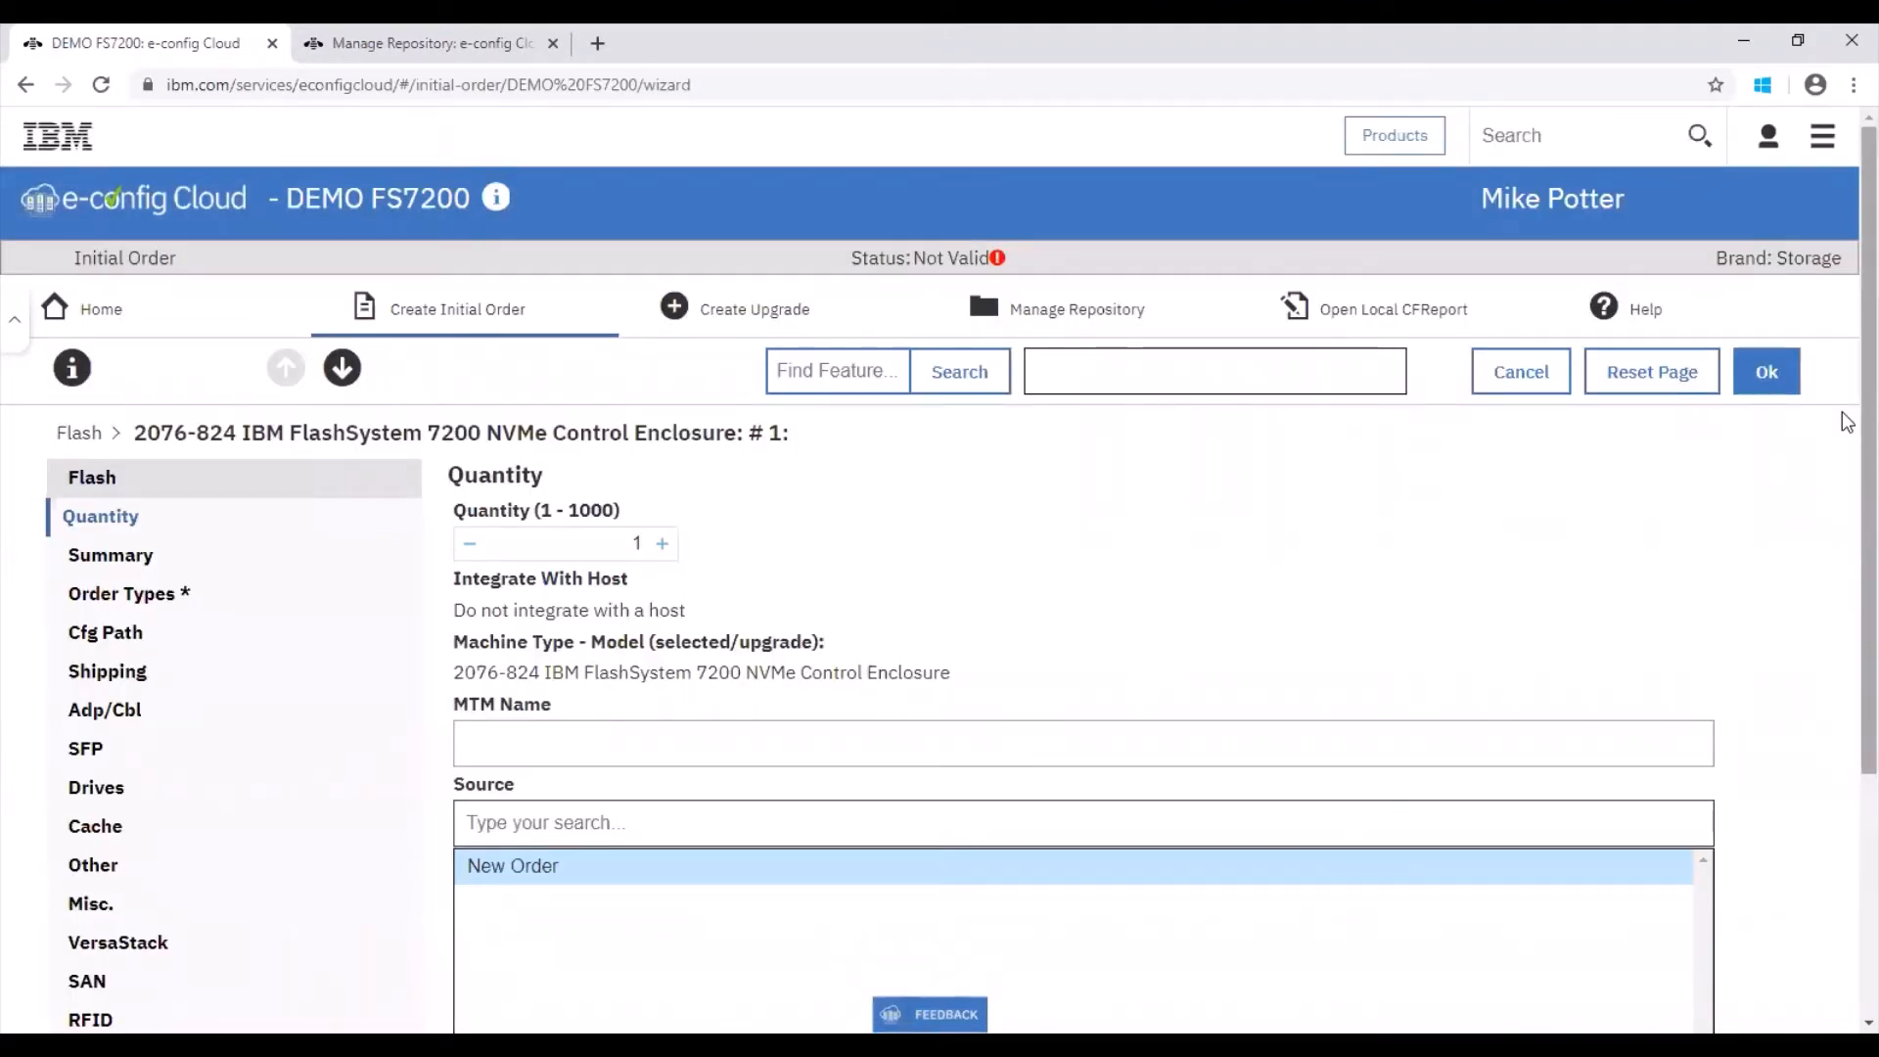
# Step: Advance through the enclosure's Quantity, Summary, Order Types, Cfg Path and Shipping pages to Adp/Cbl
pyautogui.moveTo(1867, 415)
pyautogui.mouseDown()
pyautogui.moveTo(1867, 474)
pyautogui.moveTo(1867, 406)
pyautogui.mouseUp()
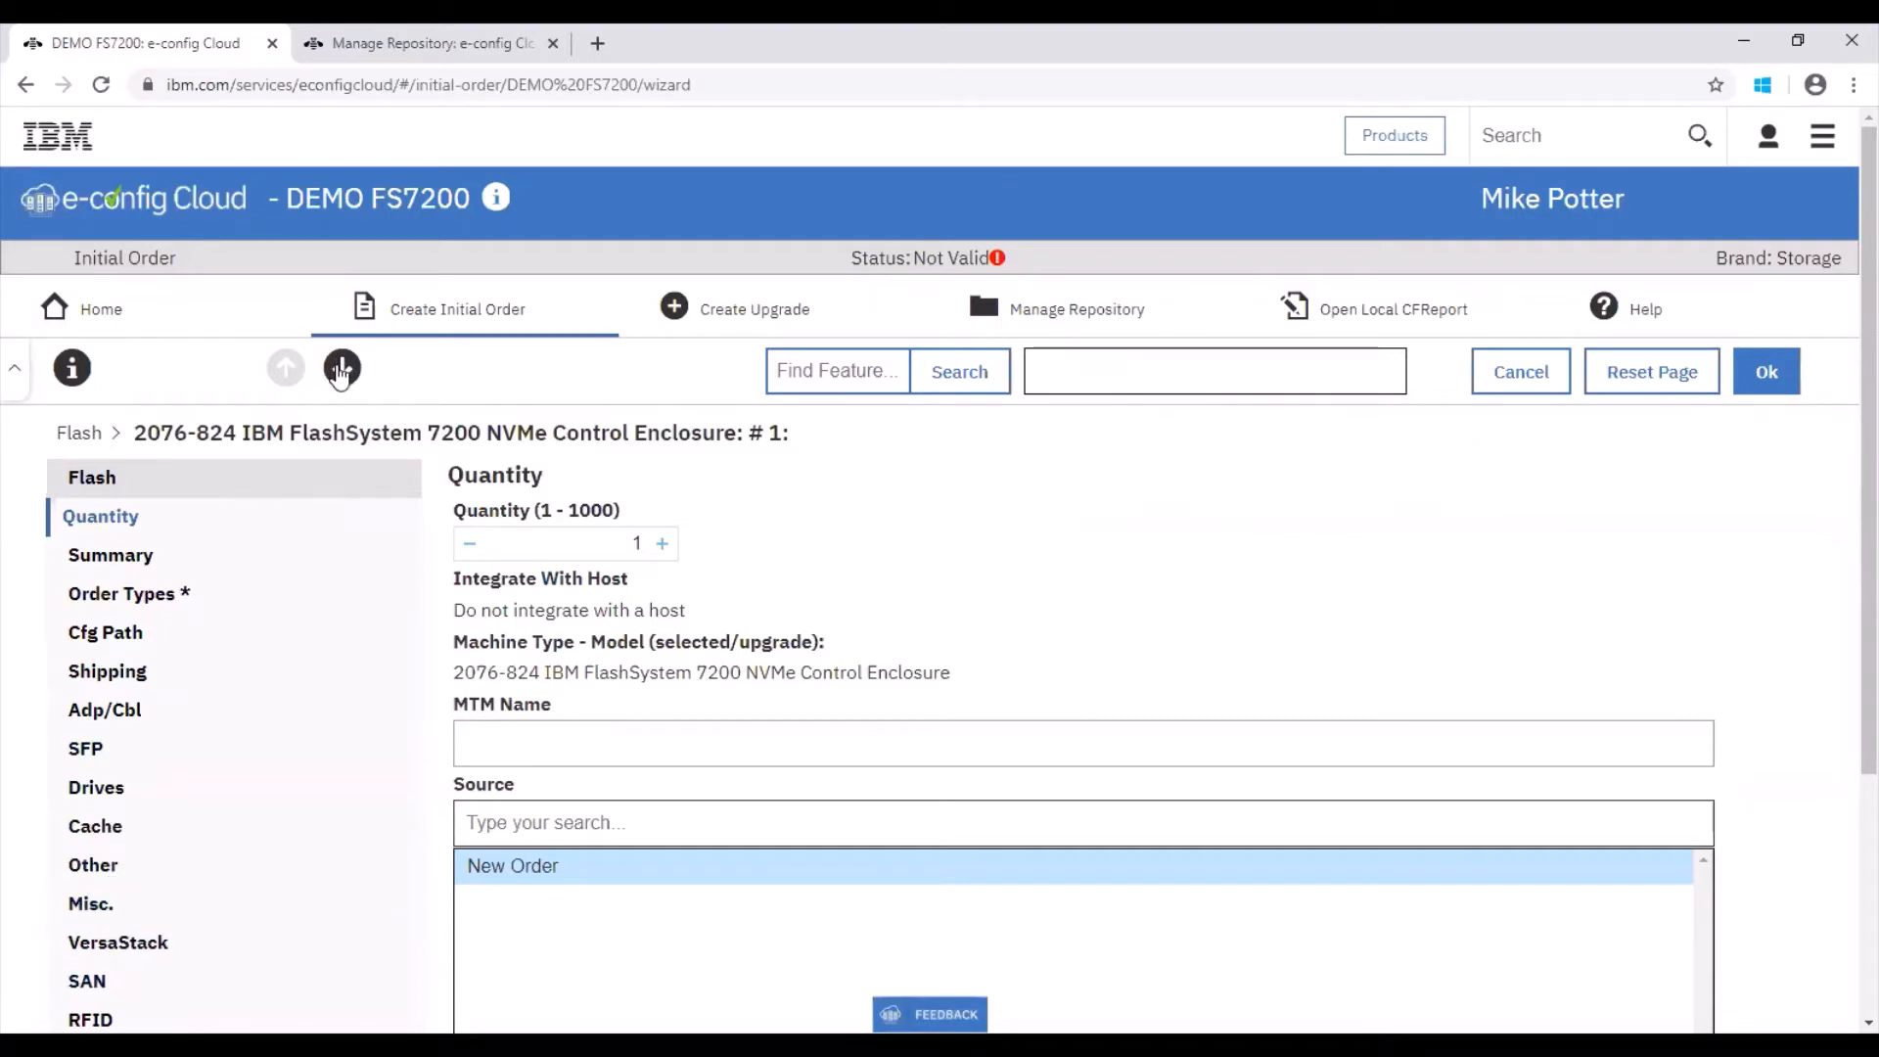
pyautogui.click(342, 369)
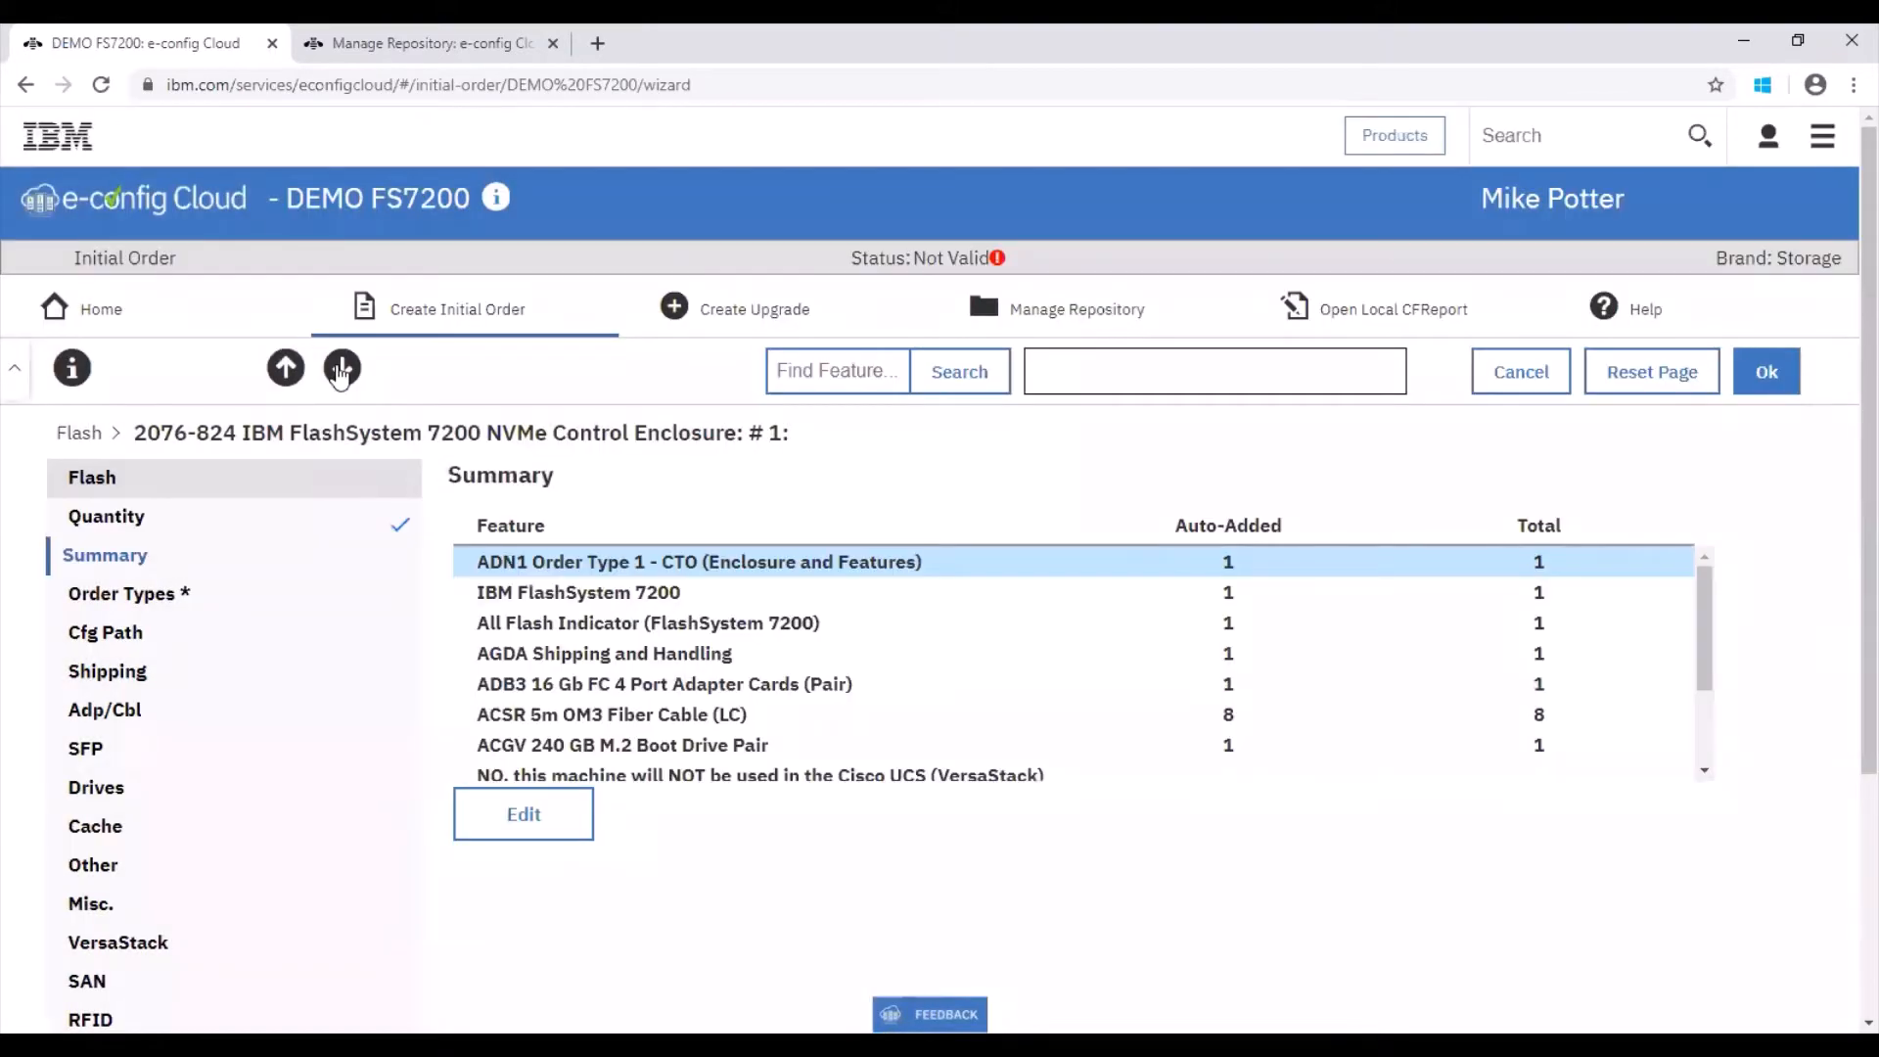
pyautogui.click(341, 370)
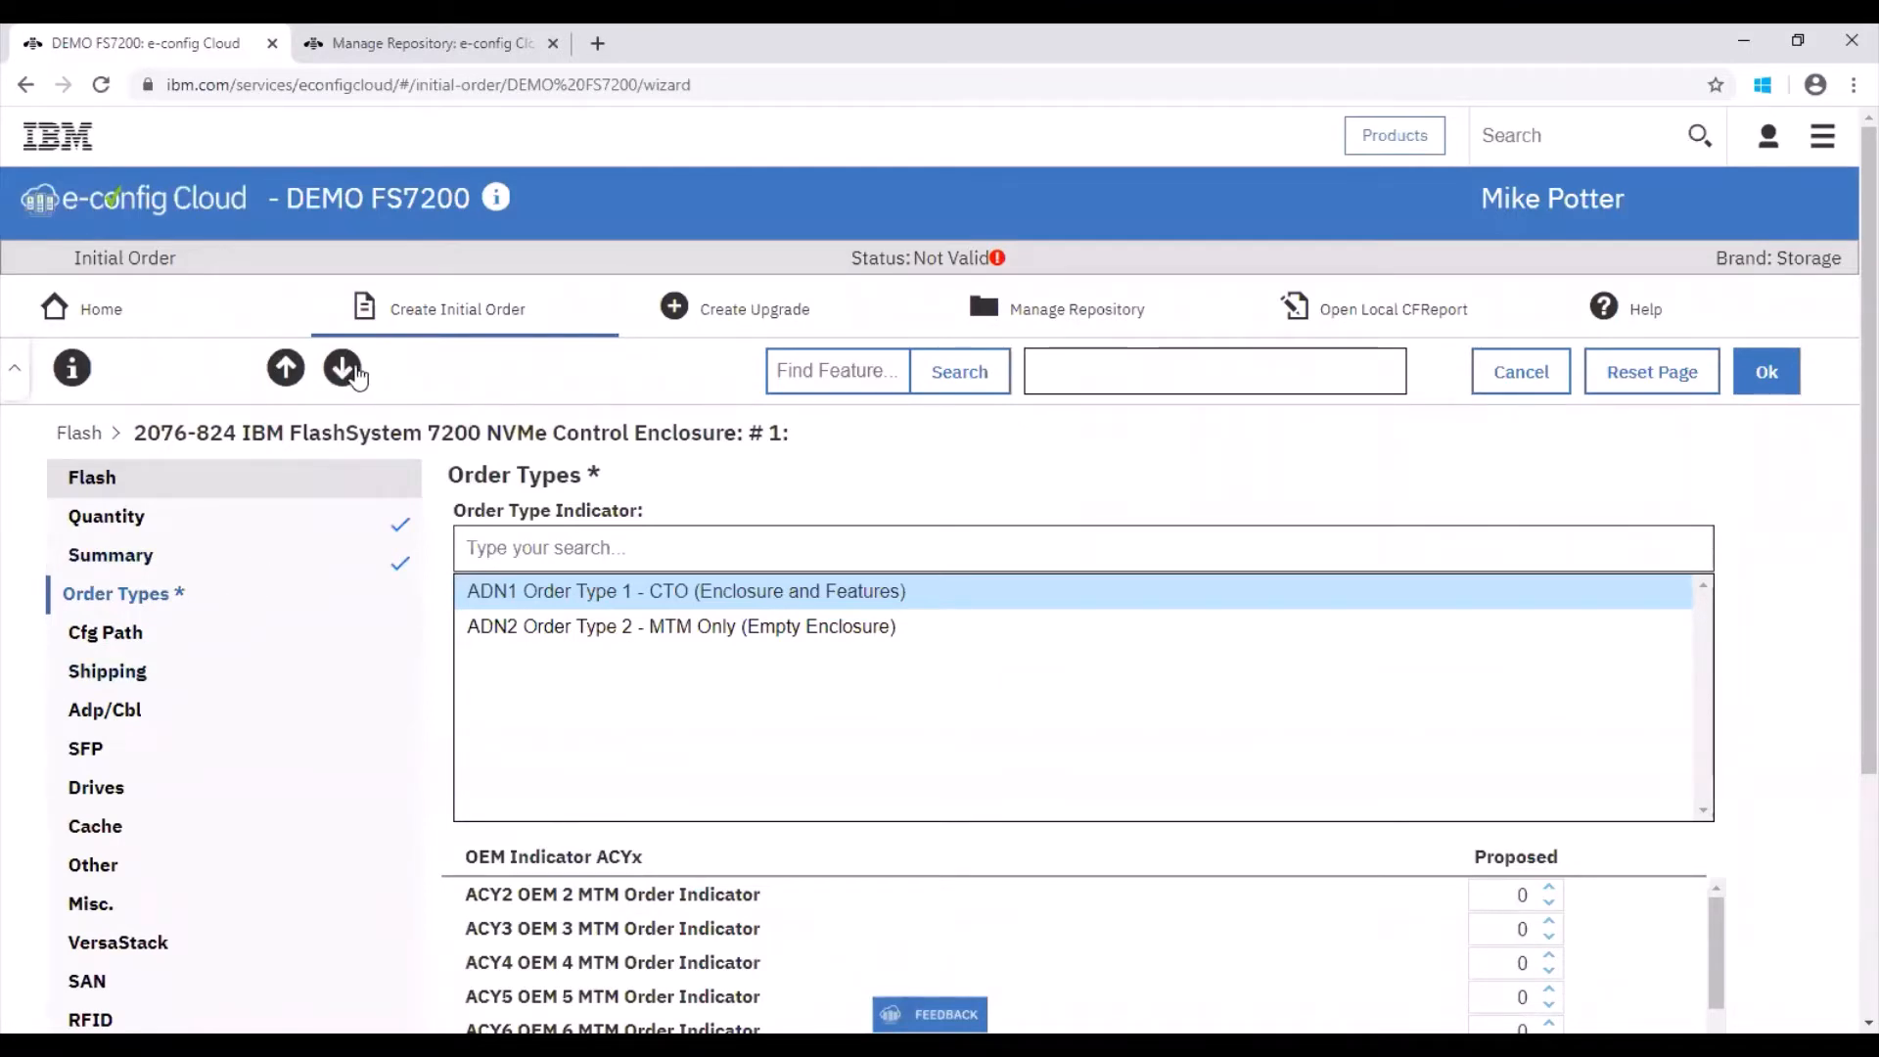
pyautogui.click(341, 370)
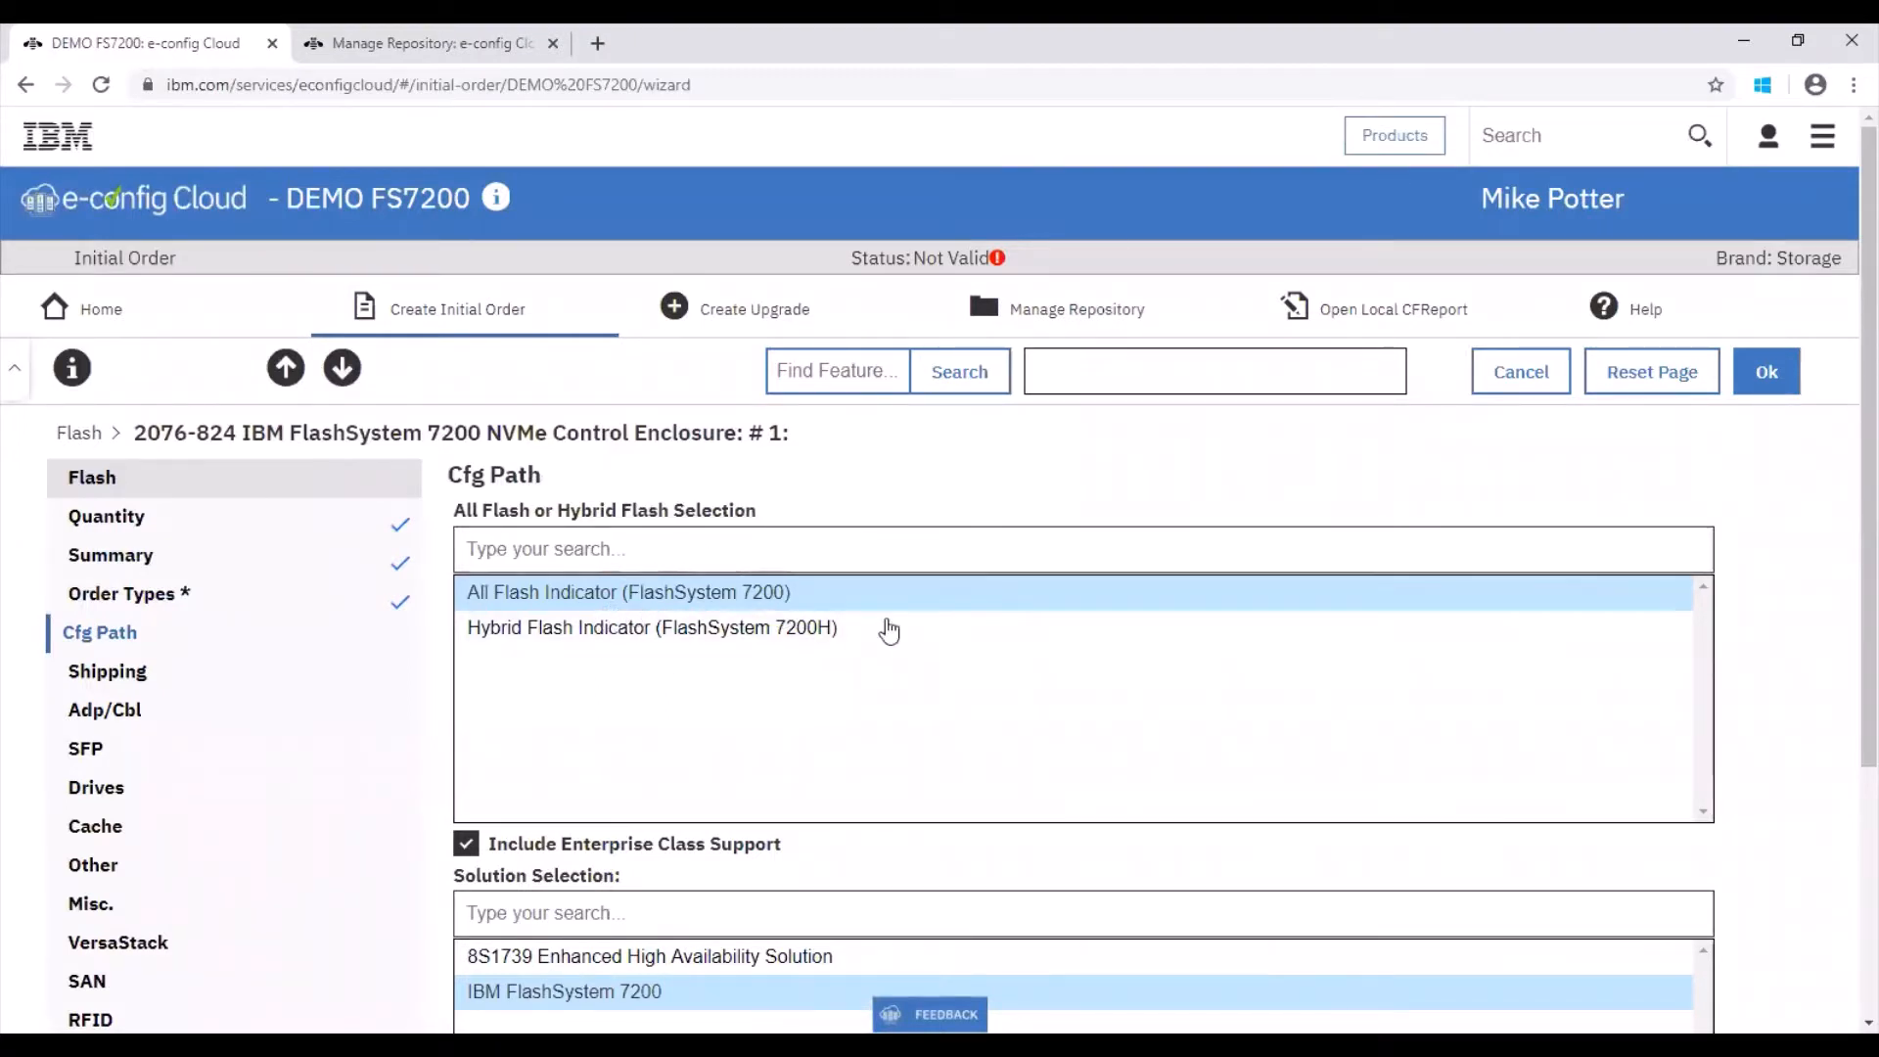
pyautogui.scroll(-1, 1845, 561)
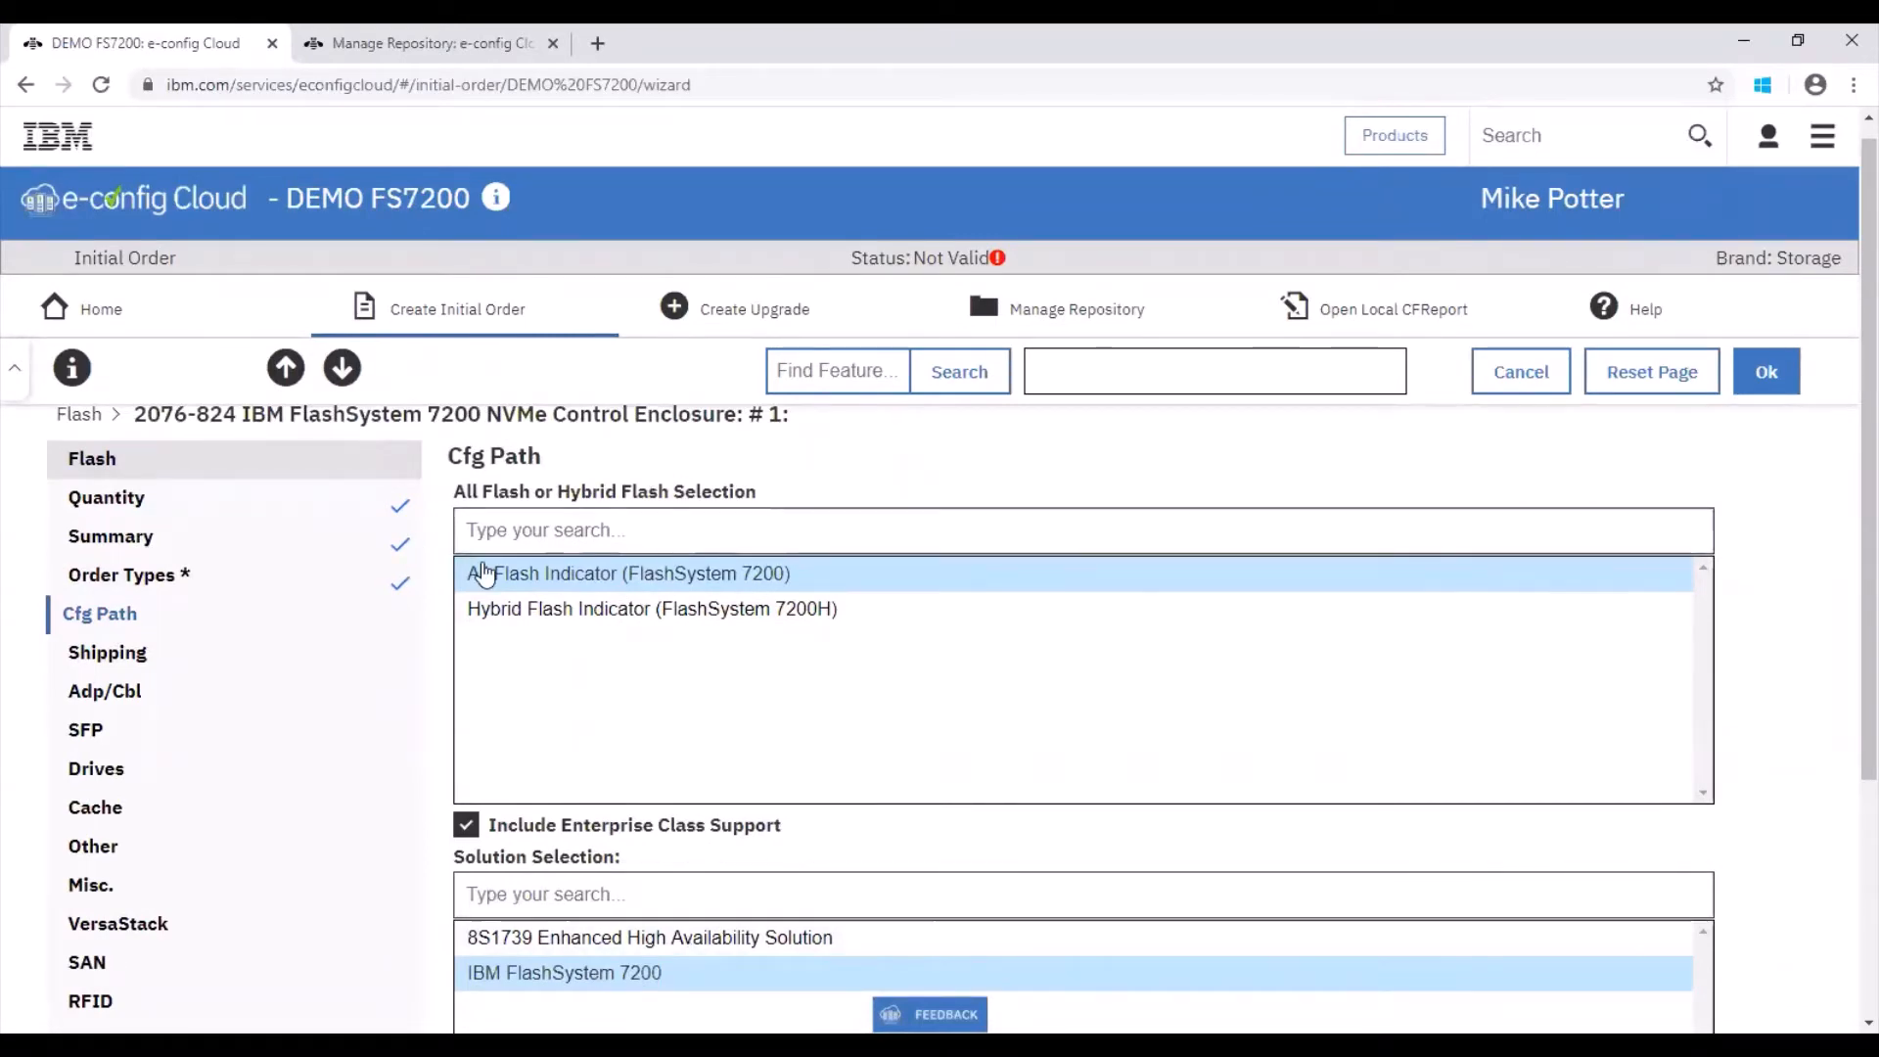
pyautogui.click(336, 372)
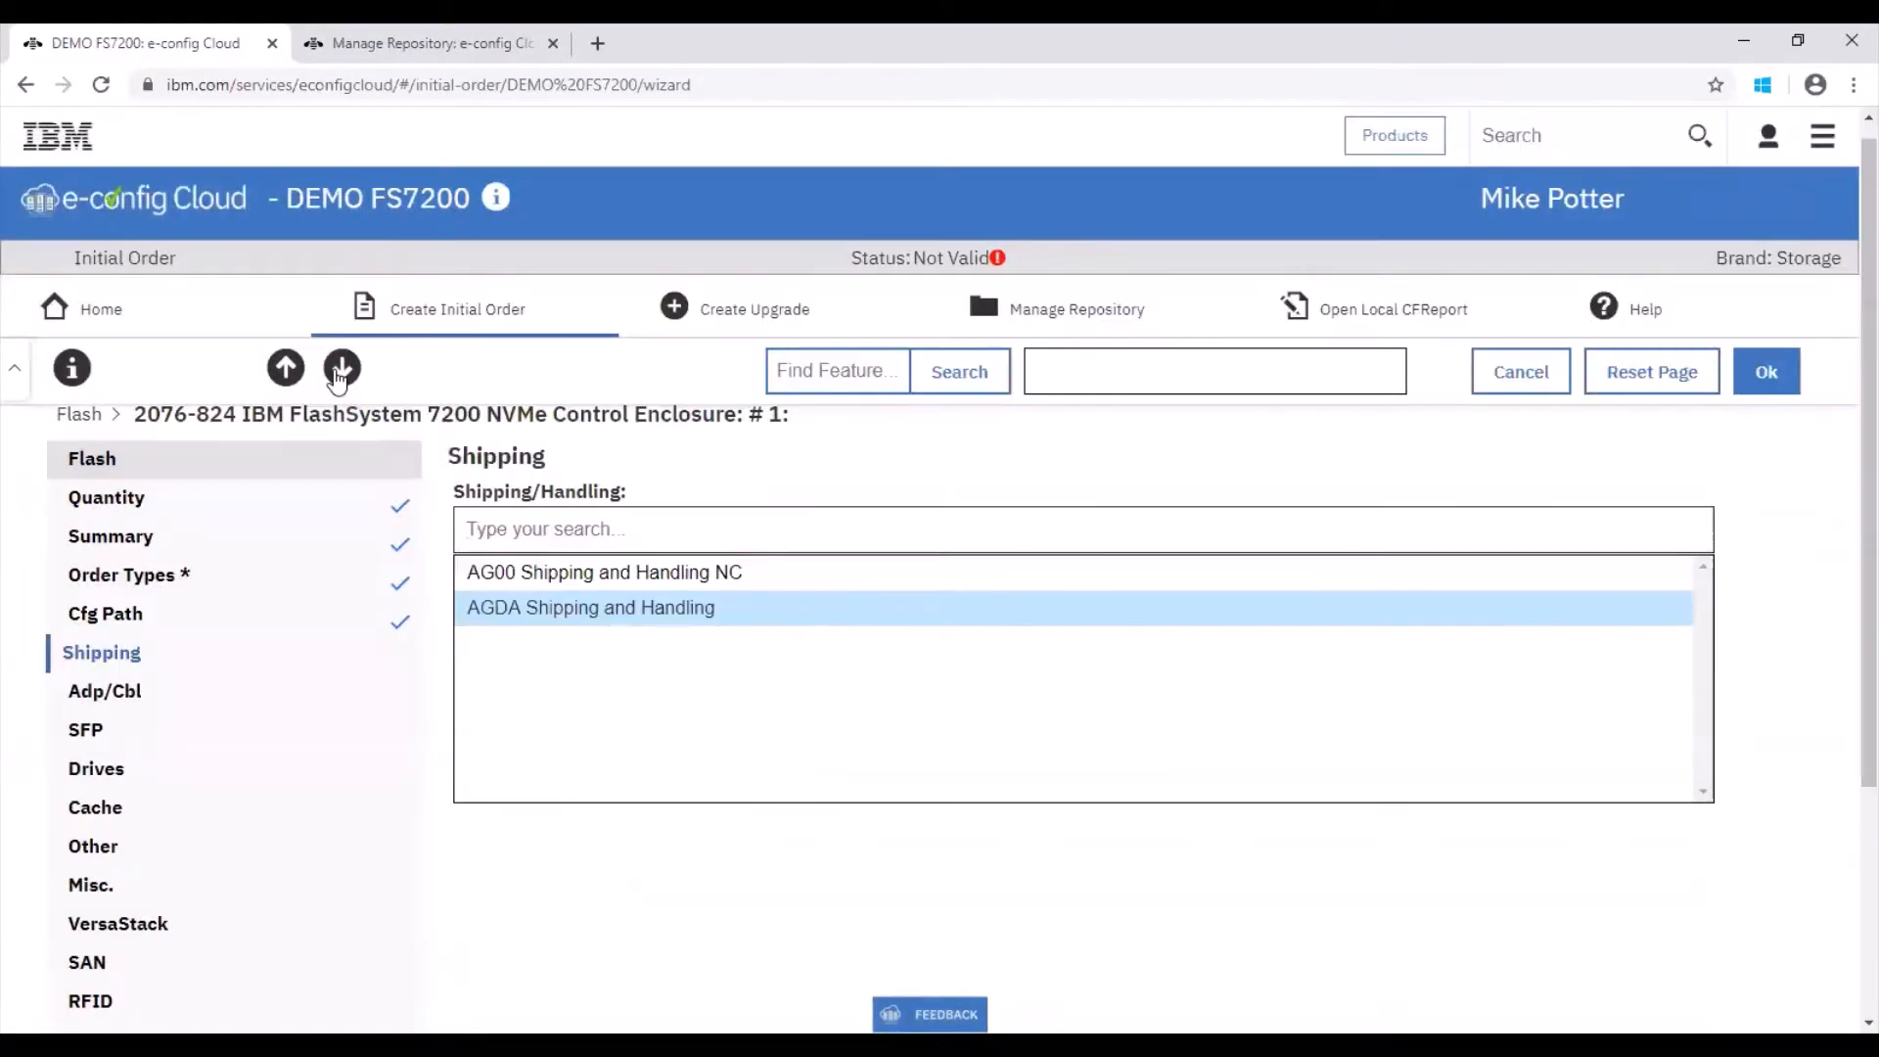
pyautogui.click(335, 372)
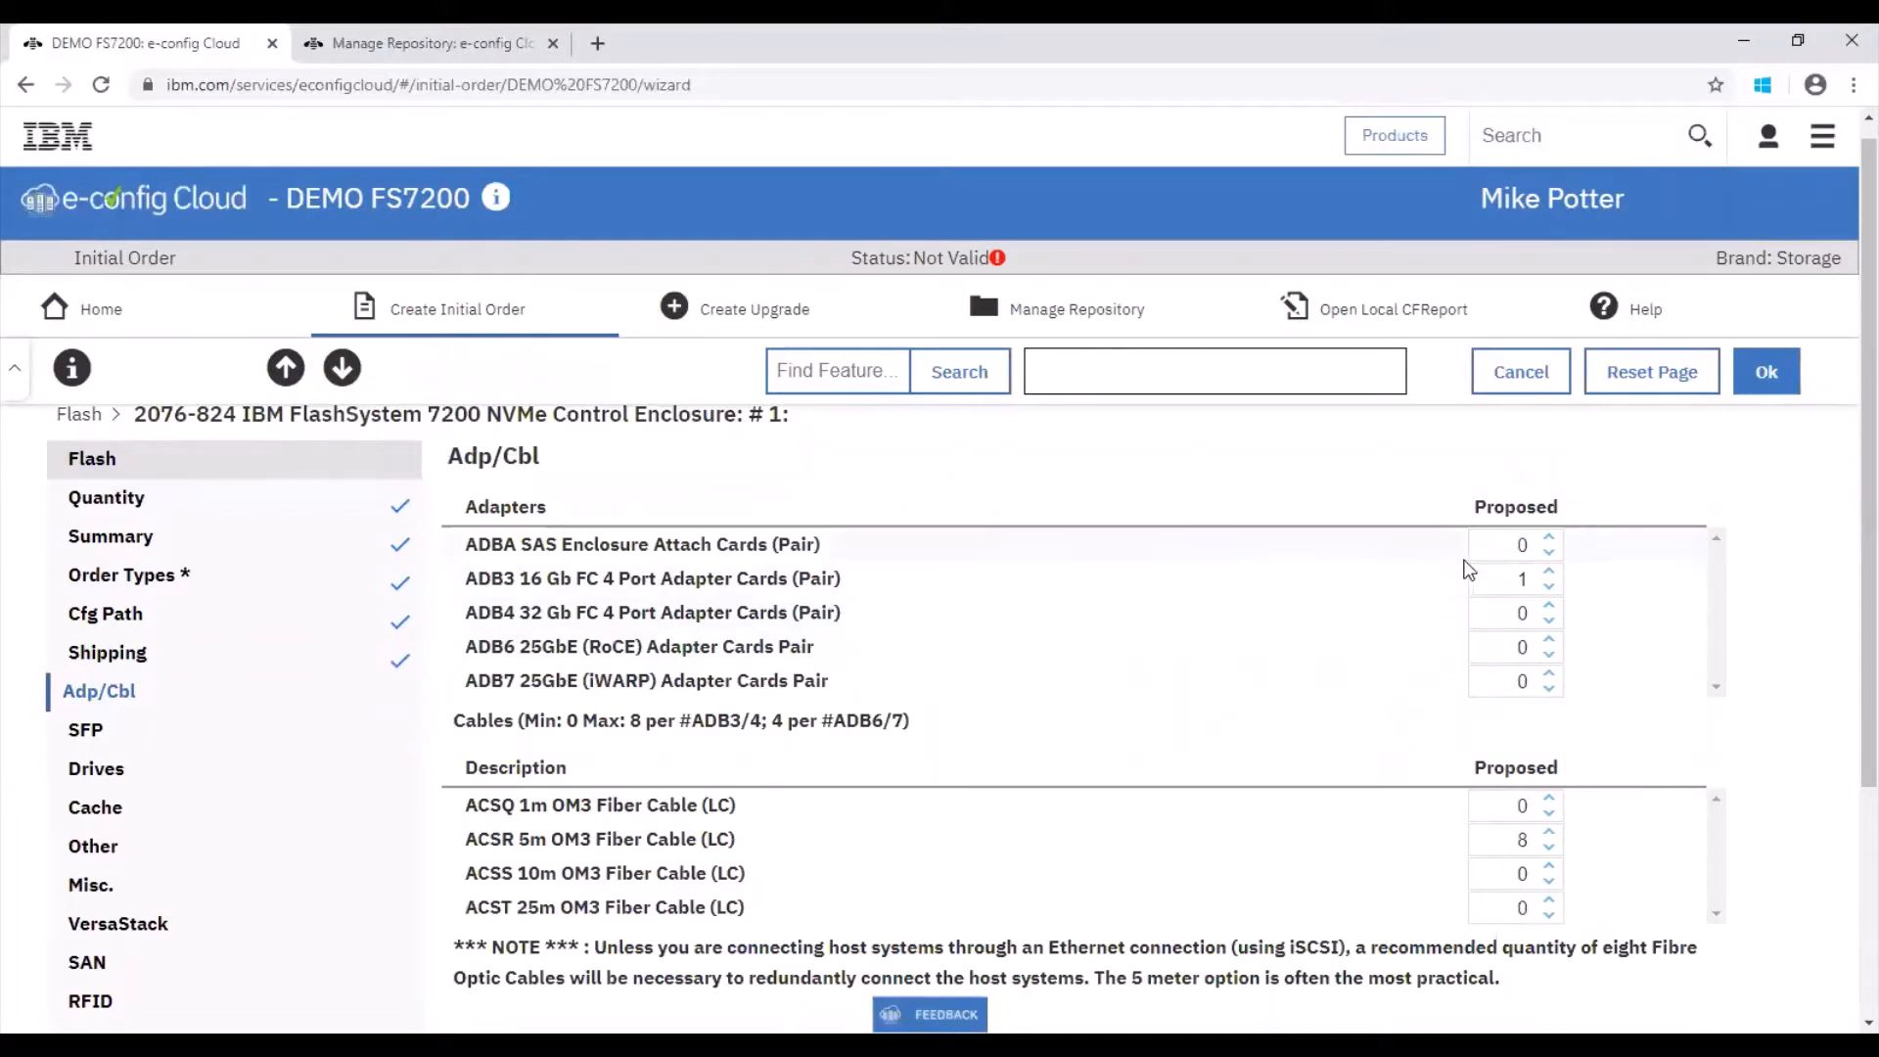
# Step: Adjust the ADBA SAS Enclosure Attach Cards (Pair) quantity and move on past SFP to the Drives page
pyautogui.click(1555, 540)
pyautogui.click(350, 376)
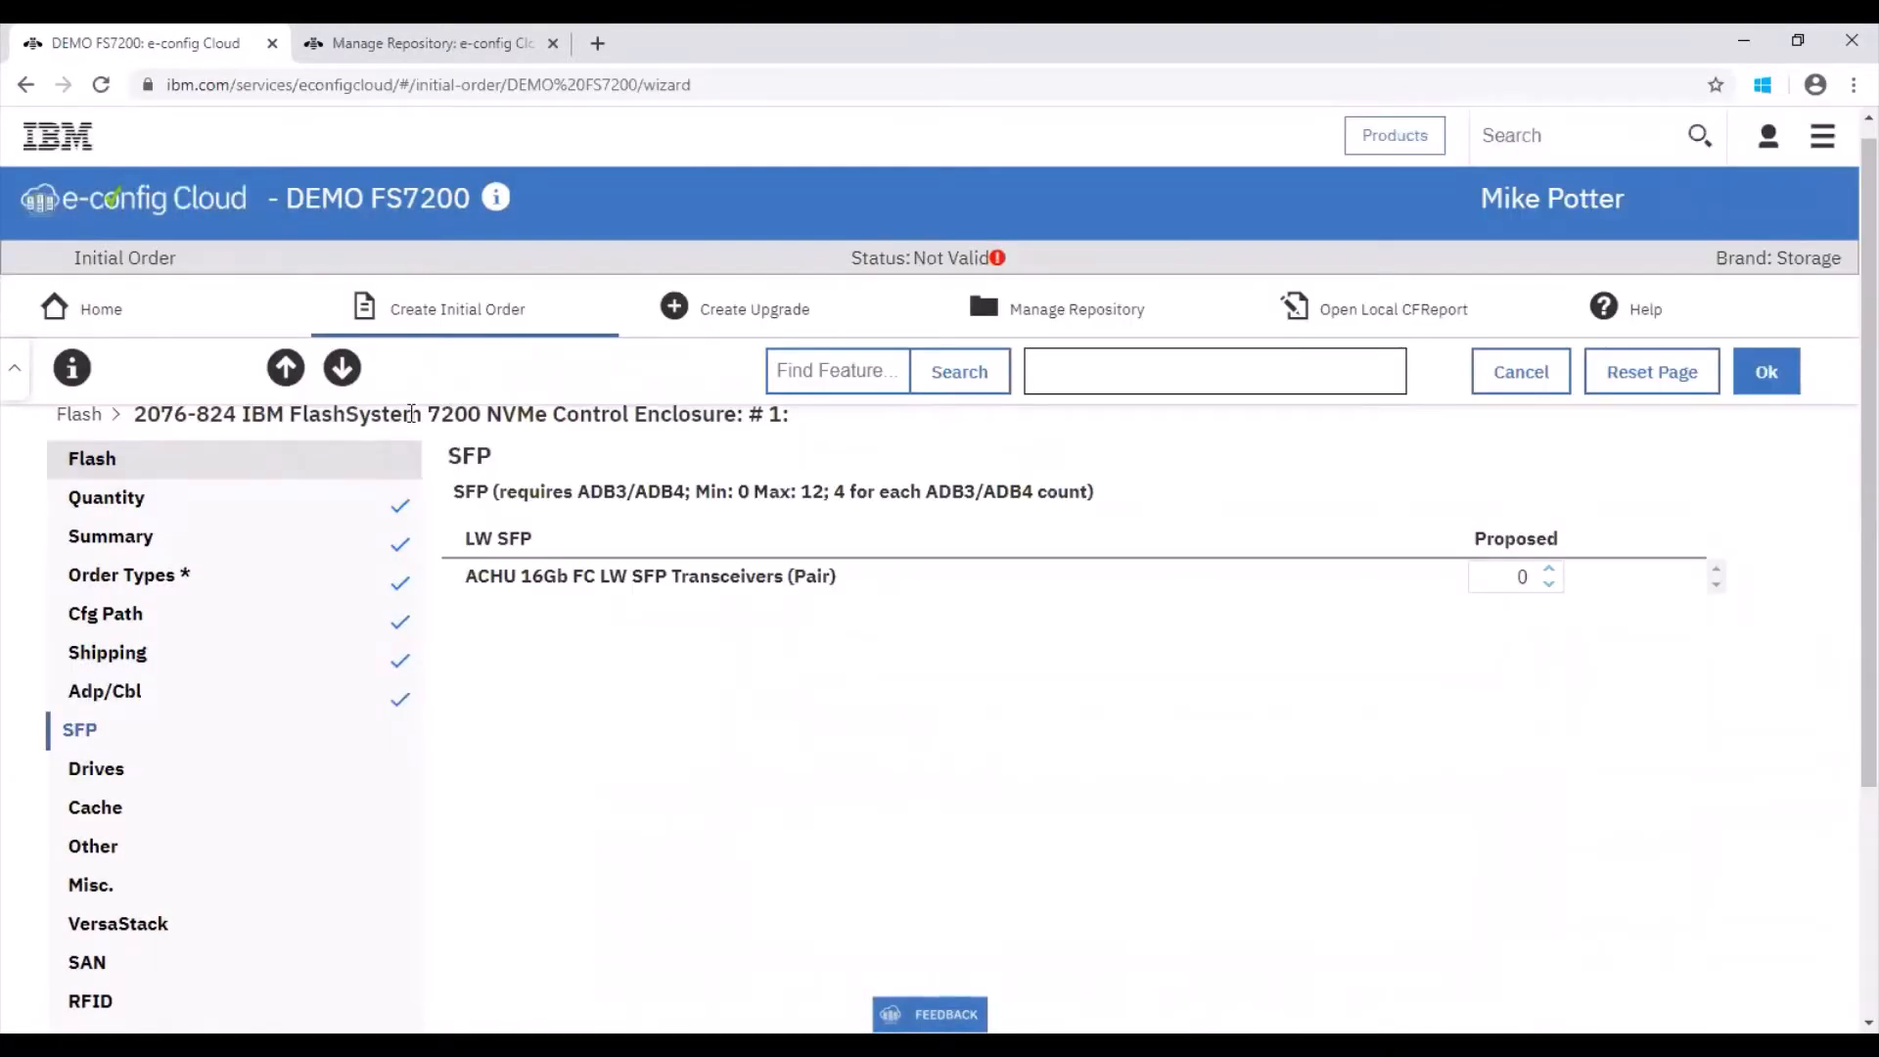
pyautogui.click(343, 370)
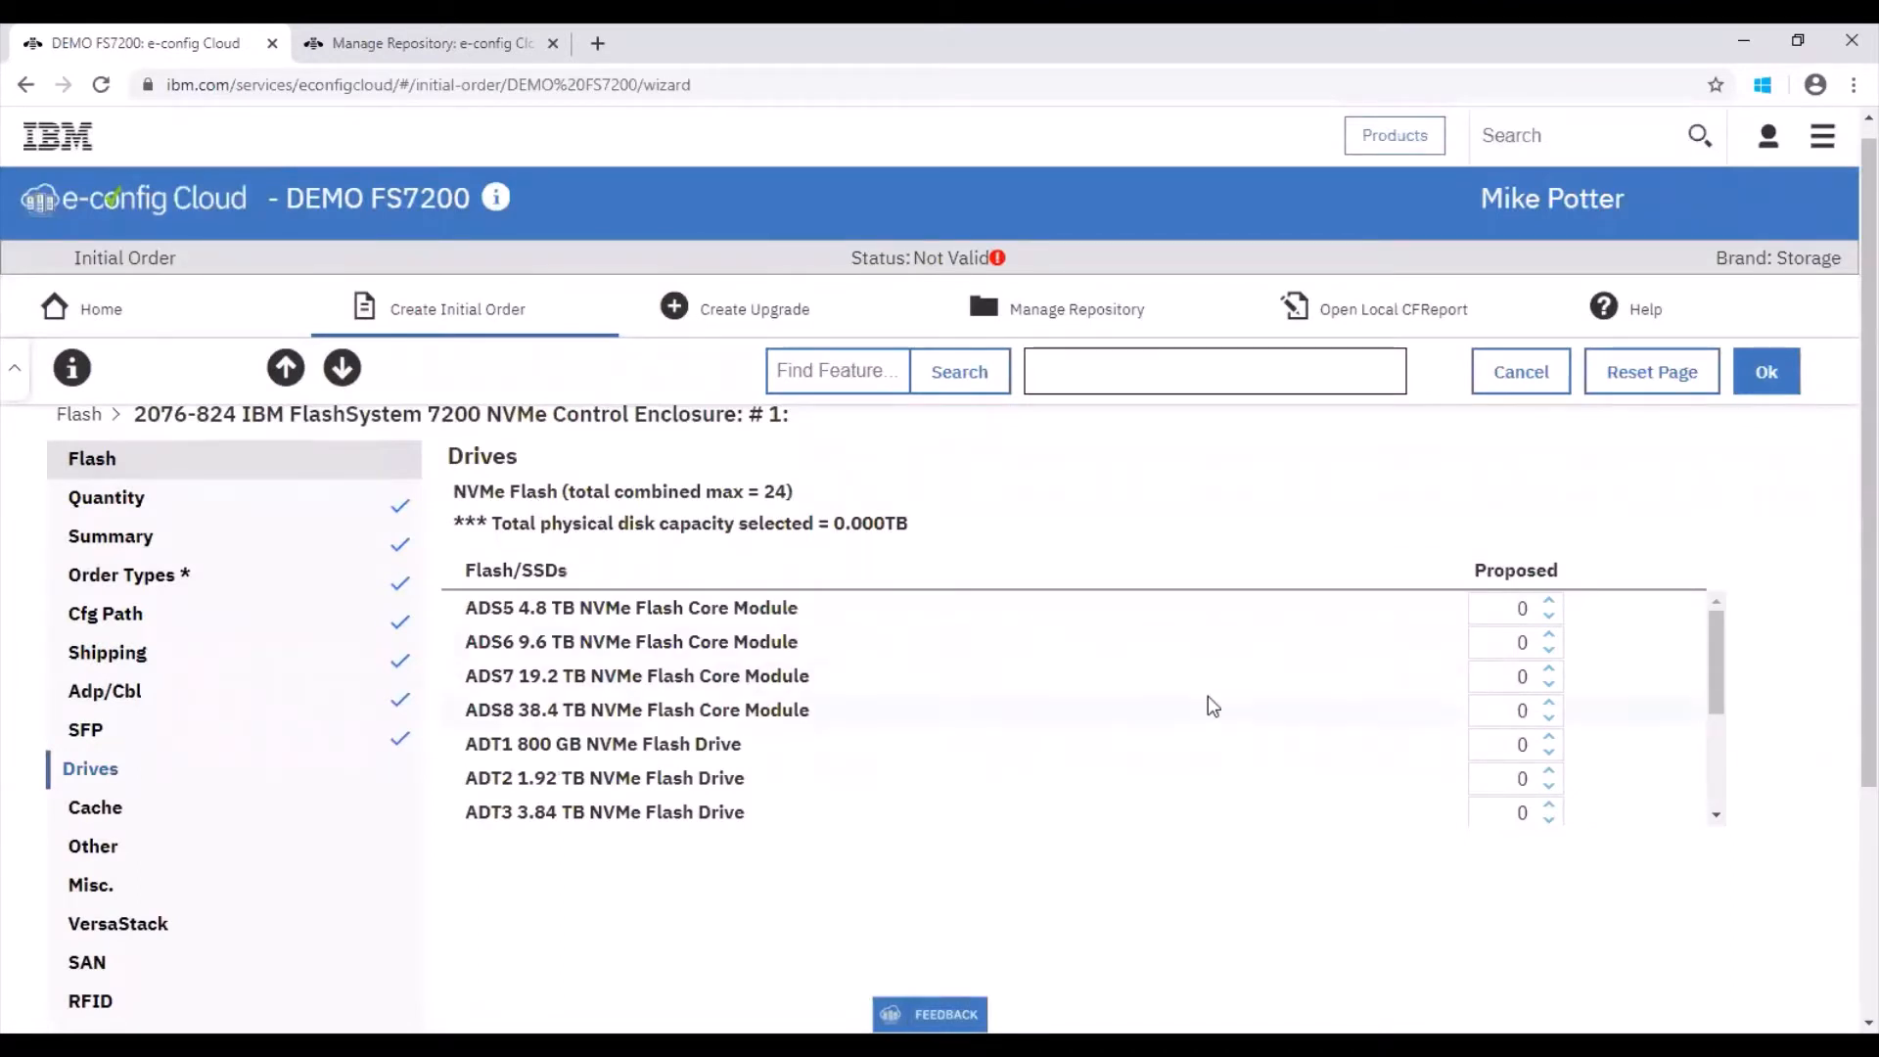
# Step: Set the ADS7 19.2 TB NVMe Flash Core Module quantity to 24
pyautogui.click(1518, 677)
pyautogui.click(1829, 650)
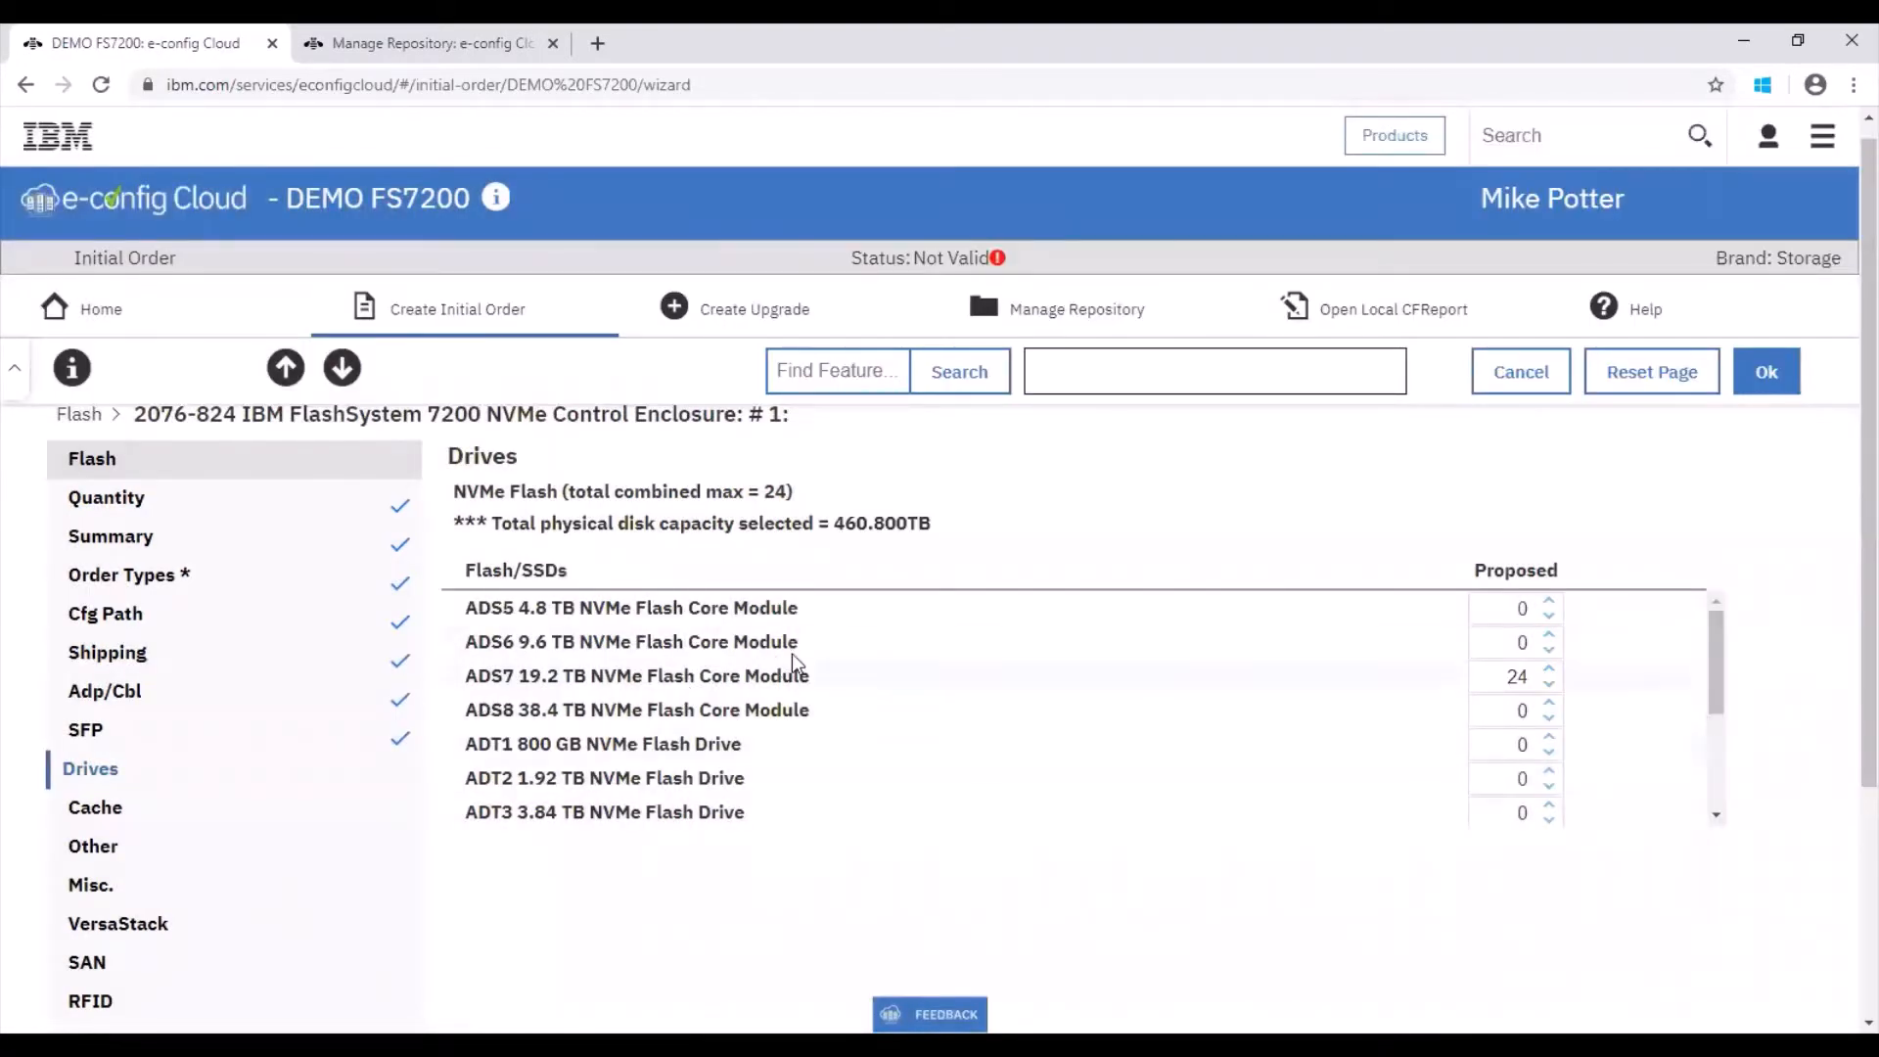
pyautogui.scroll(-1, 1845, 587)
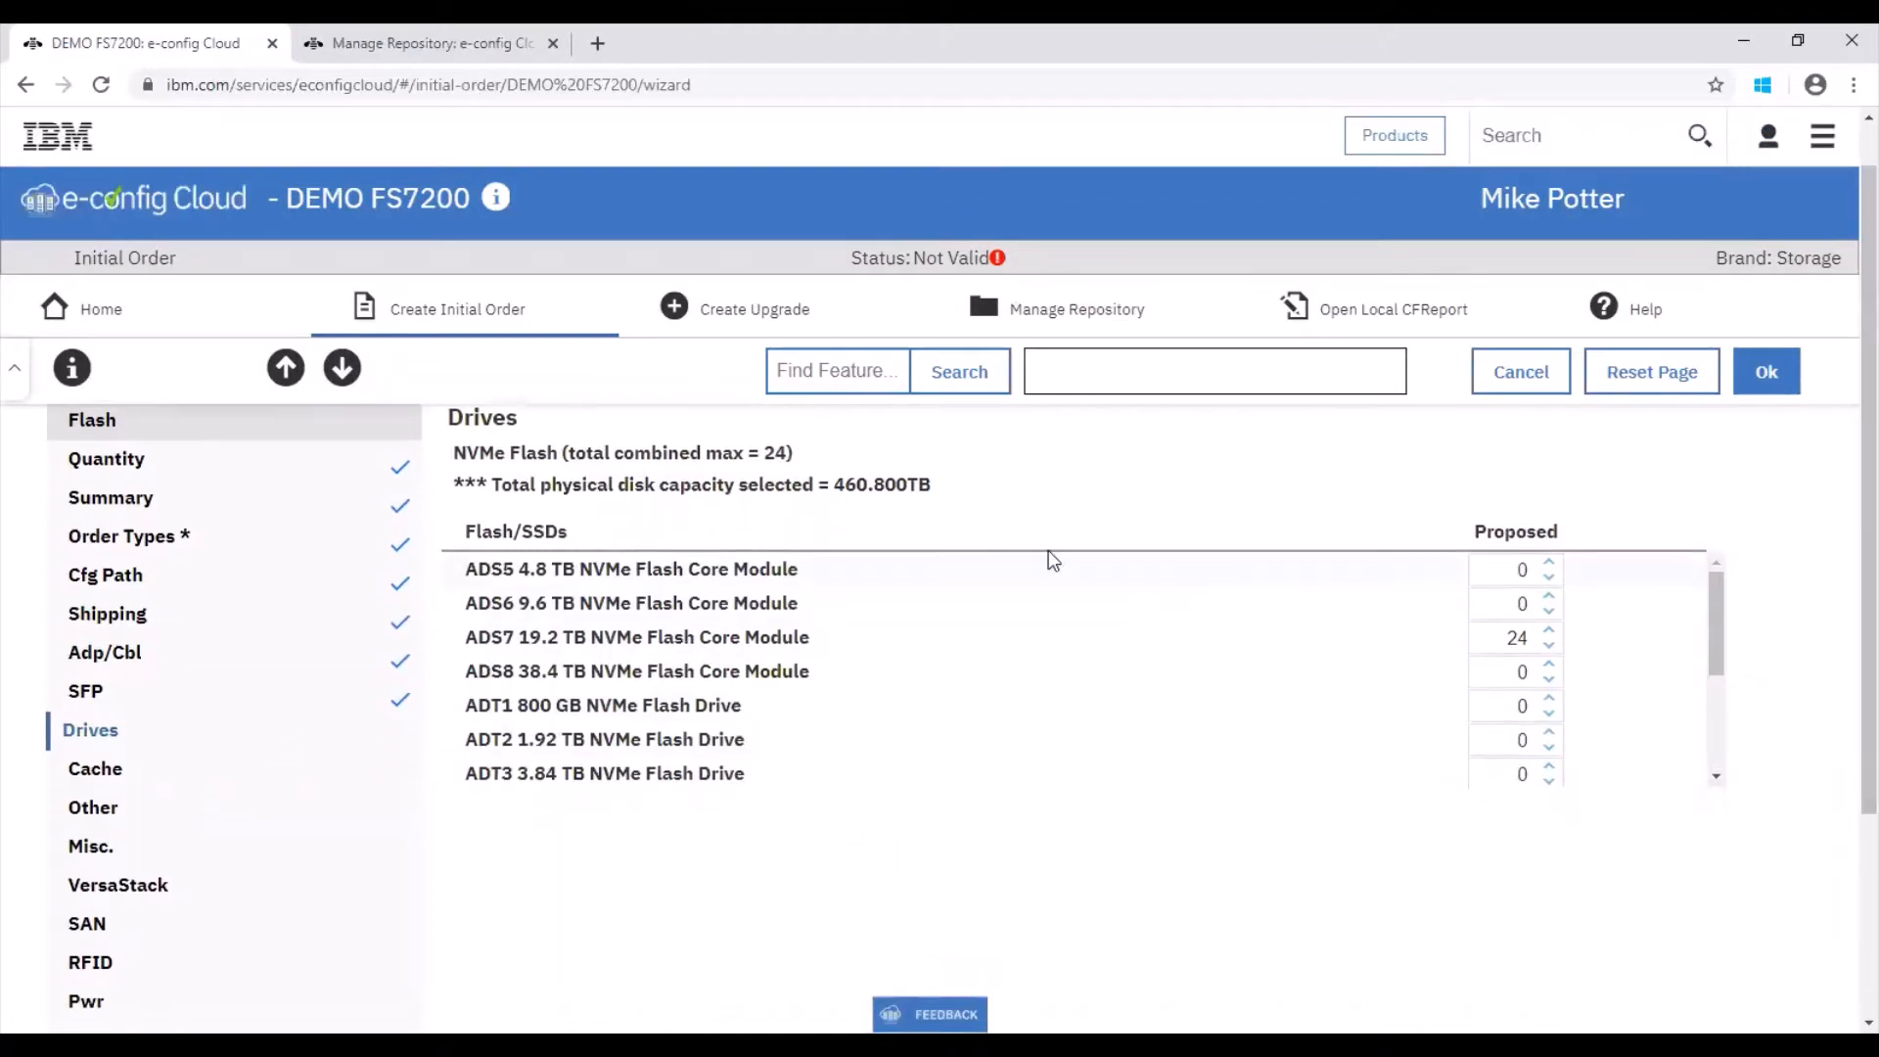
# Step: On the Cache page, set the ACGJ 512 GB Cache upgrade quantity to 1
pyautogui.click(342, 368)
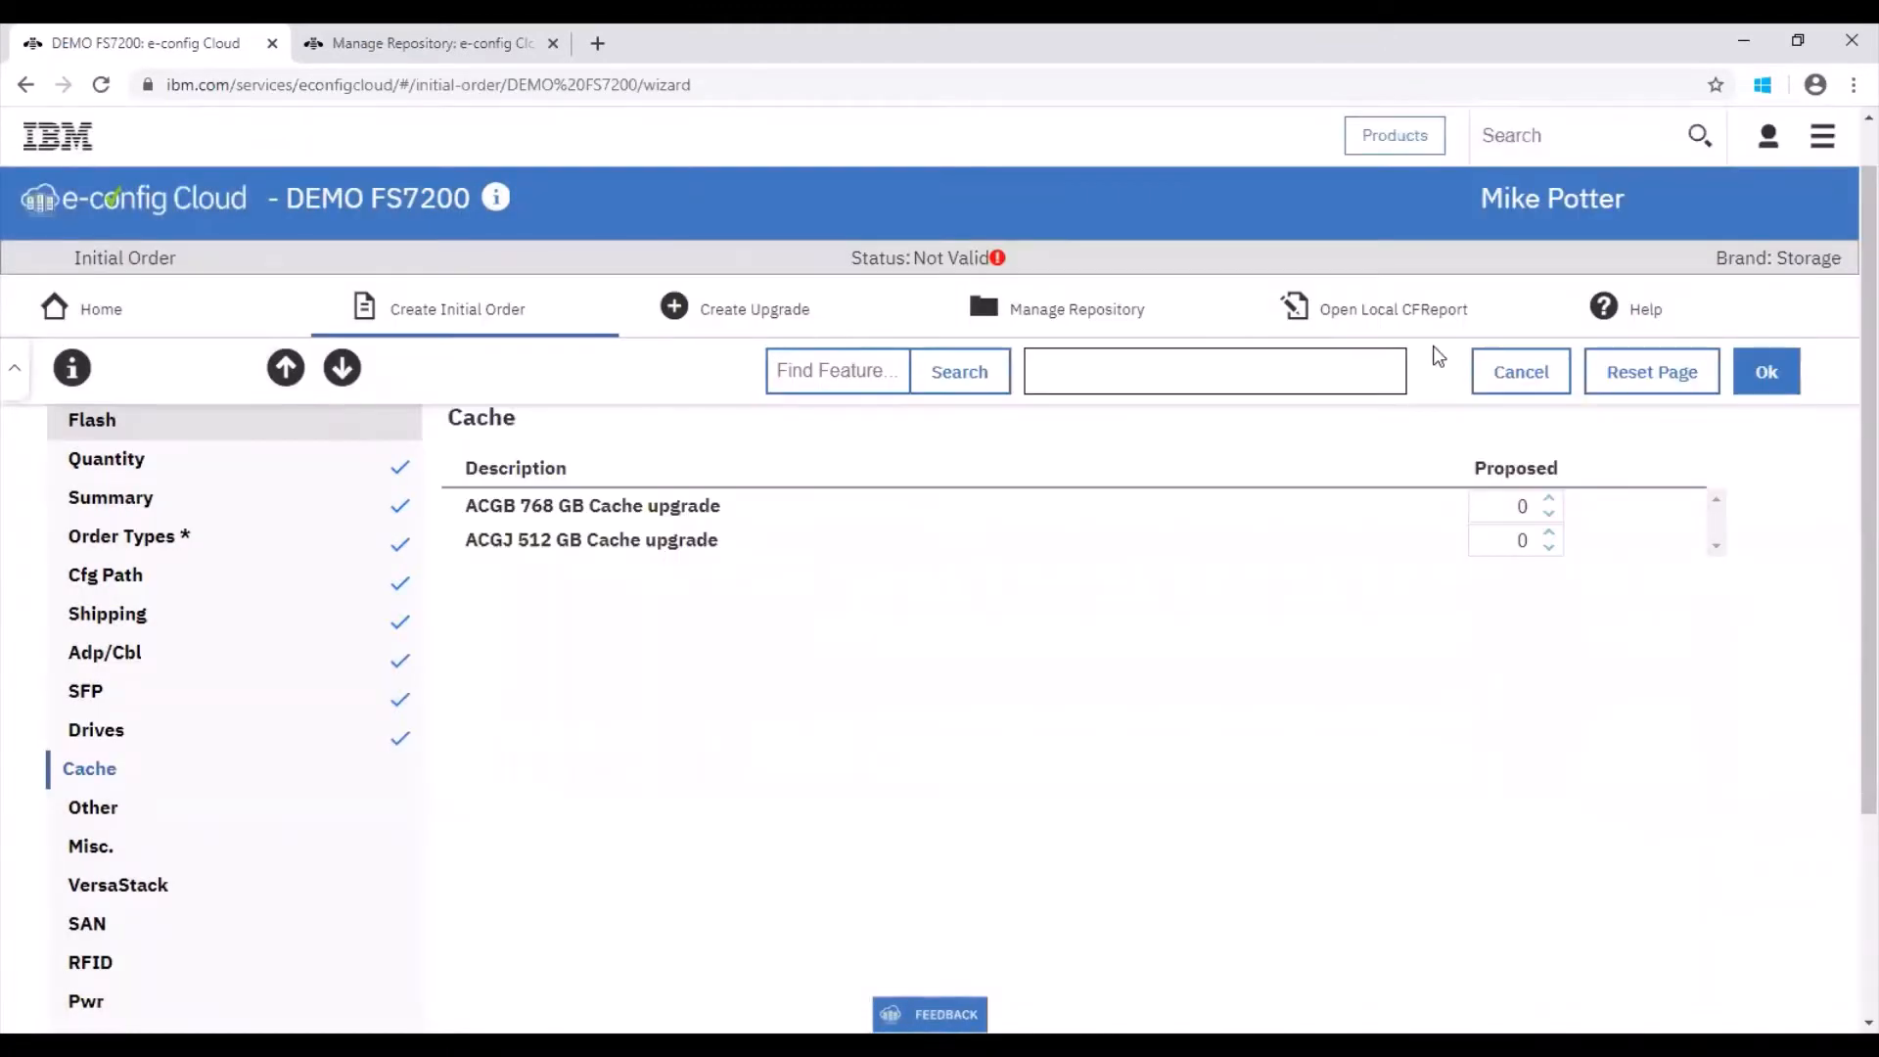
pyautogui.click(1549, 535)
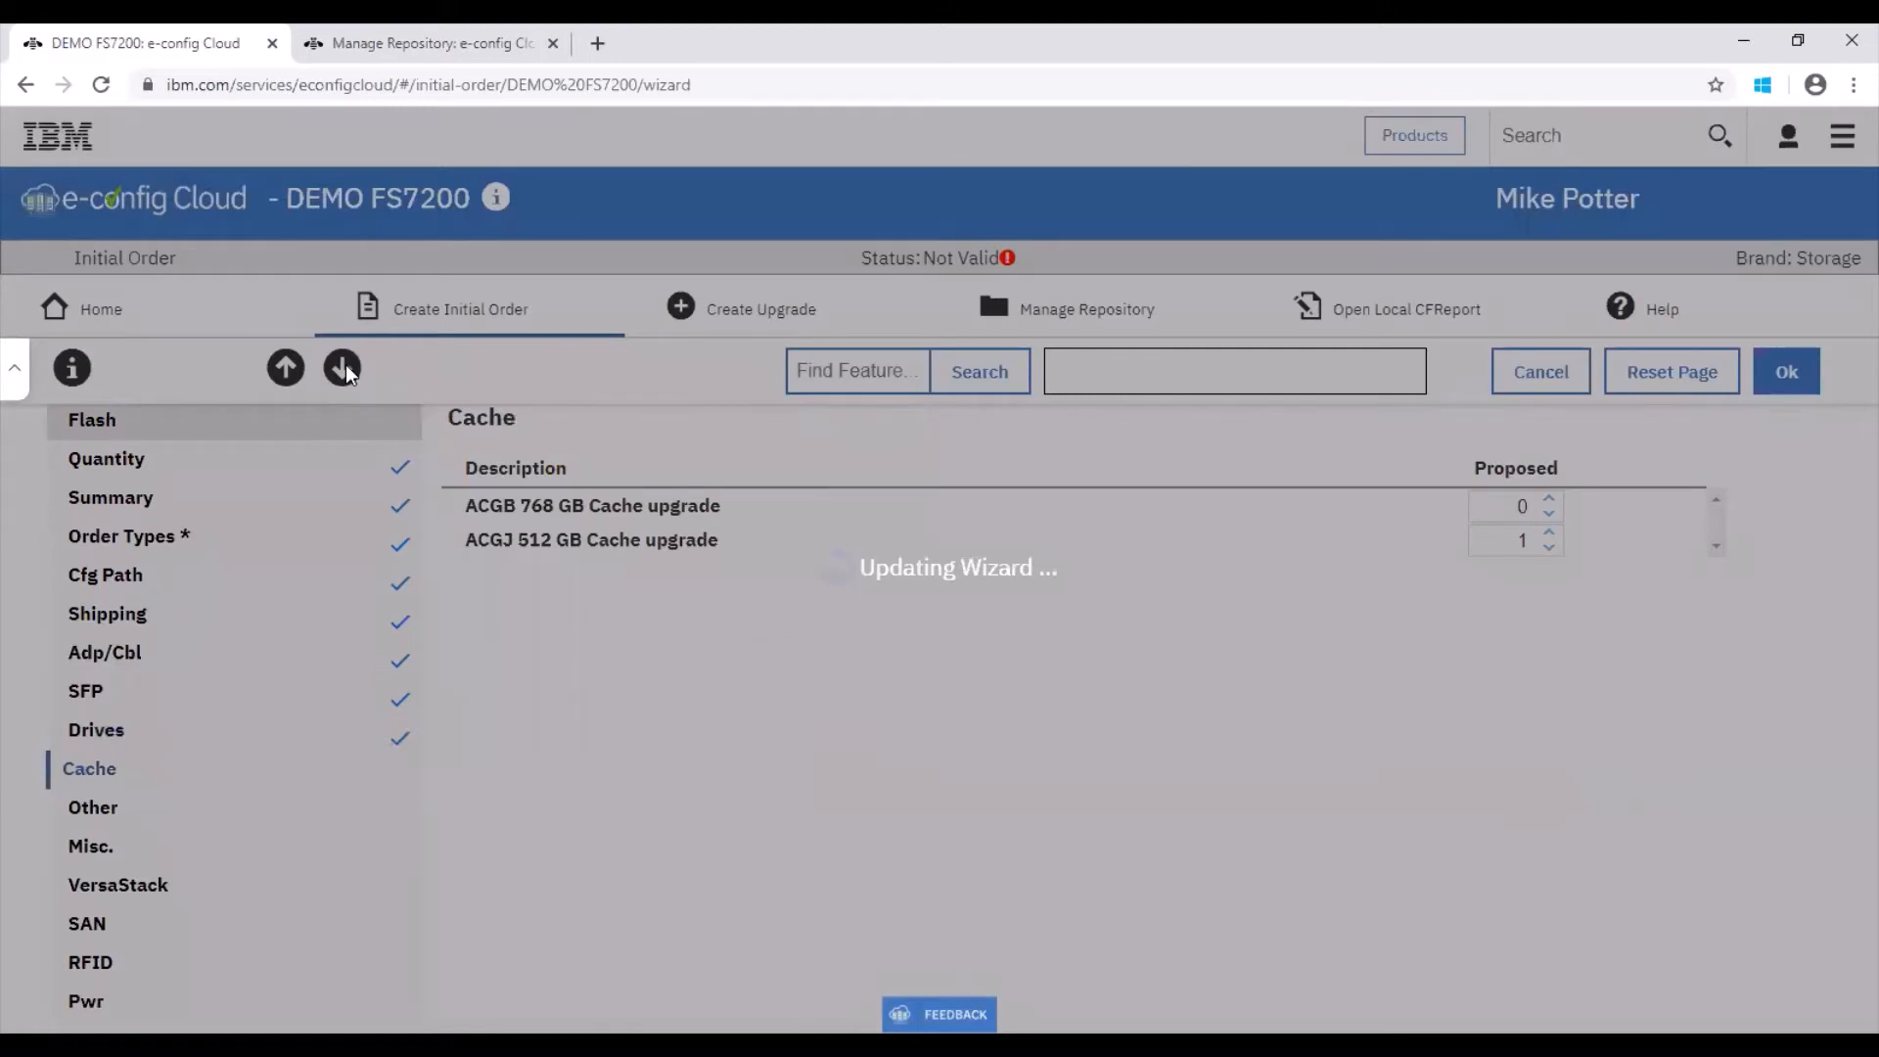
# Step: Advance through the Other, Misc. and VersaStack pages to the SAN page
pyautogui.click(344, 369)
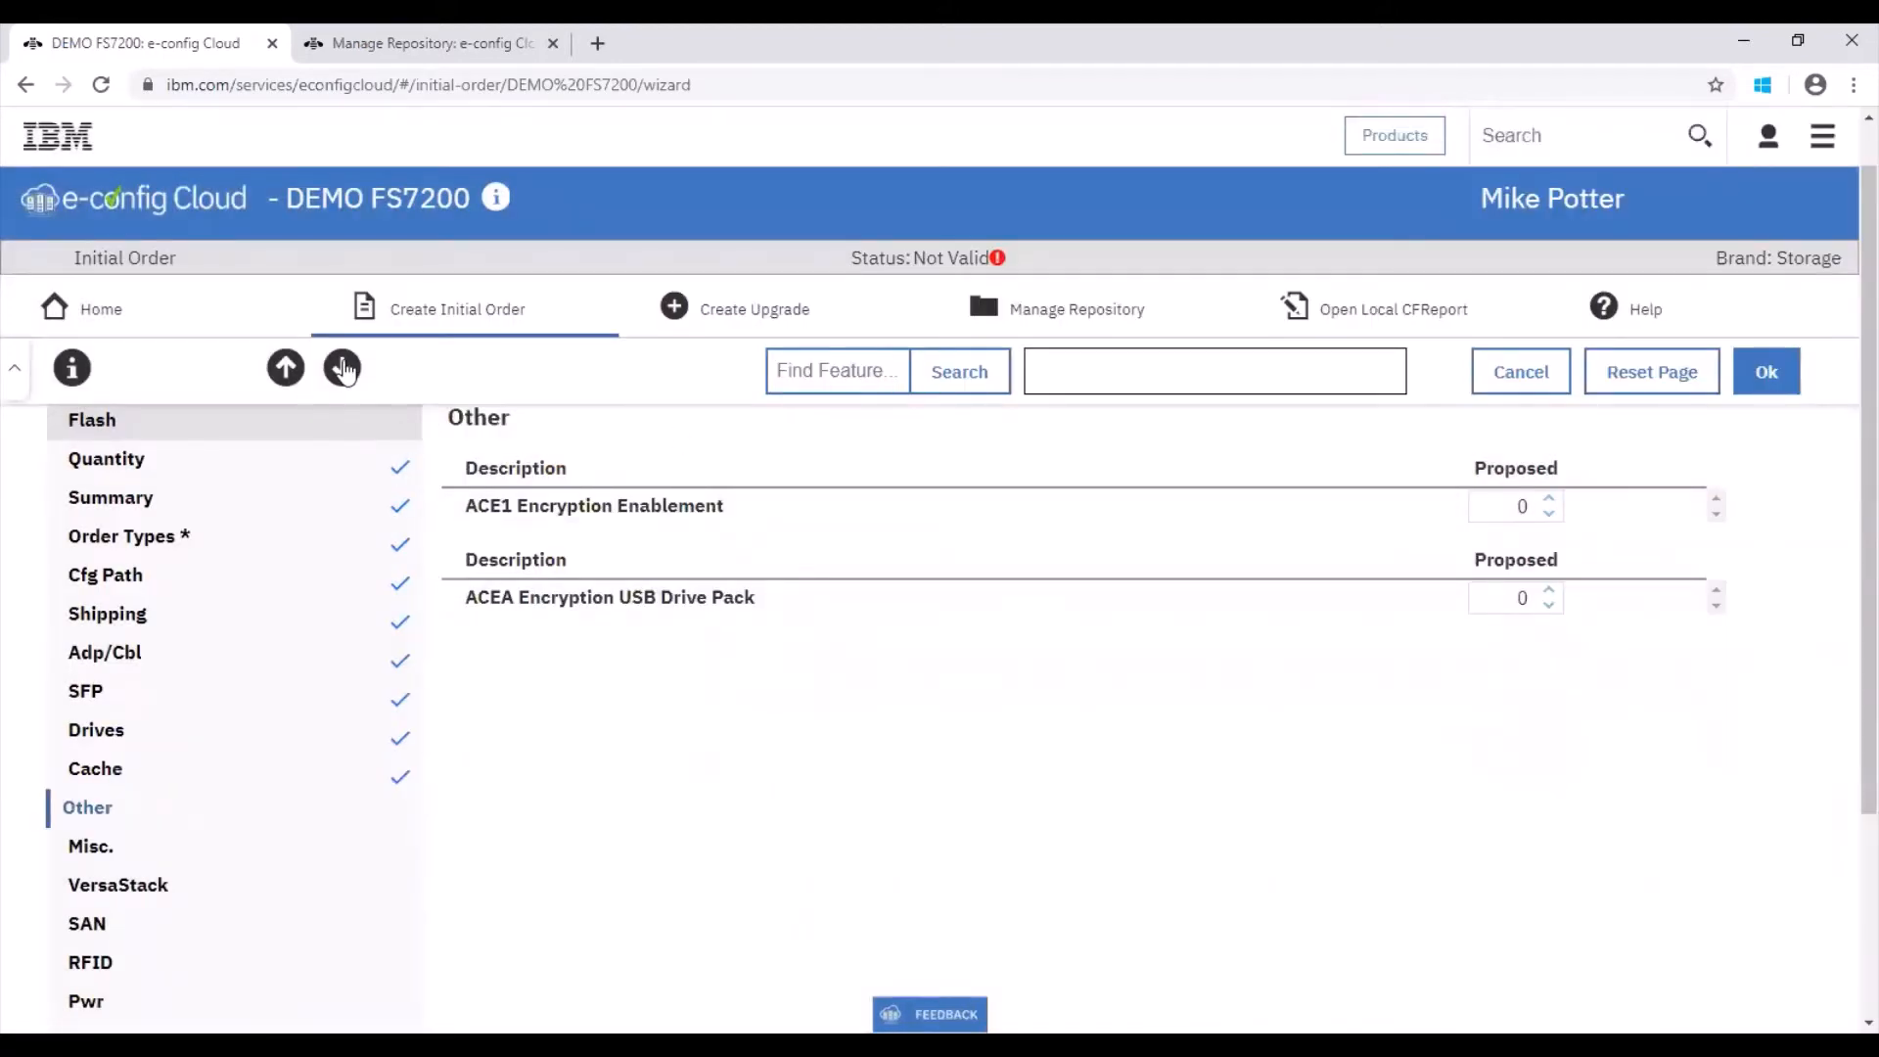
pyautogui.click(342, 368)
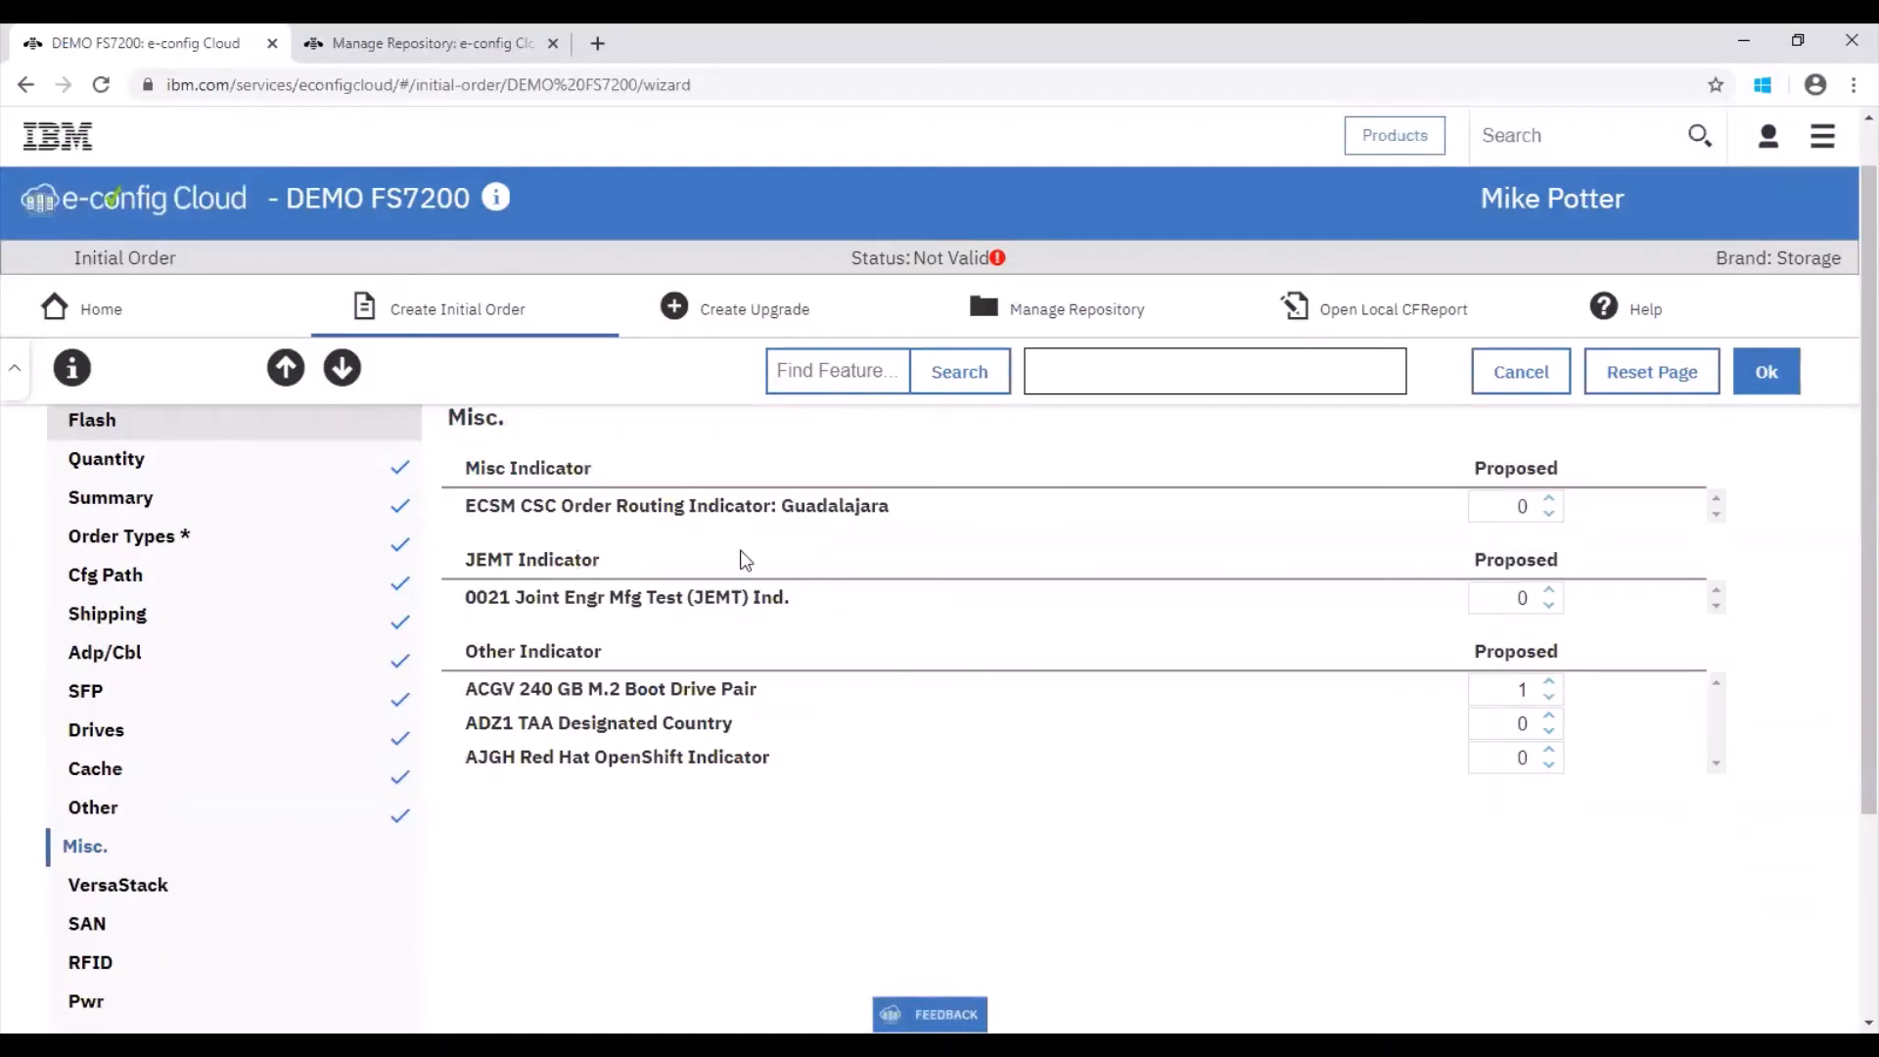
pyautogui.click(341, 368)
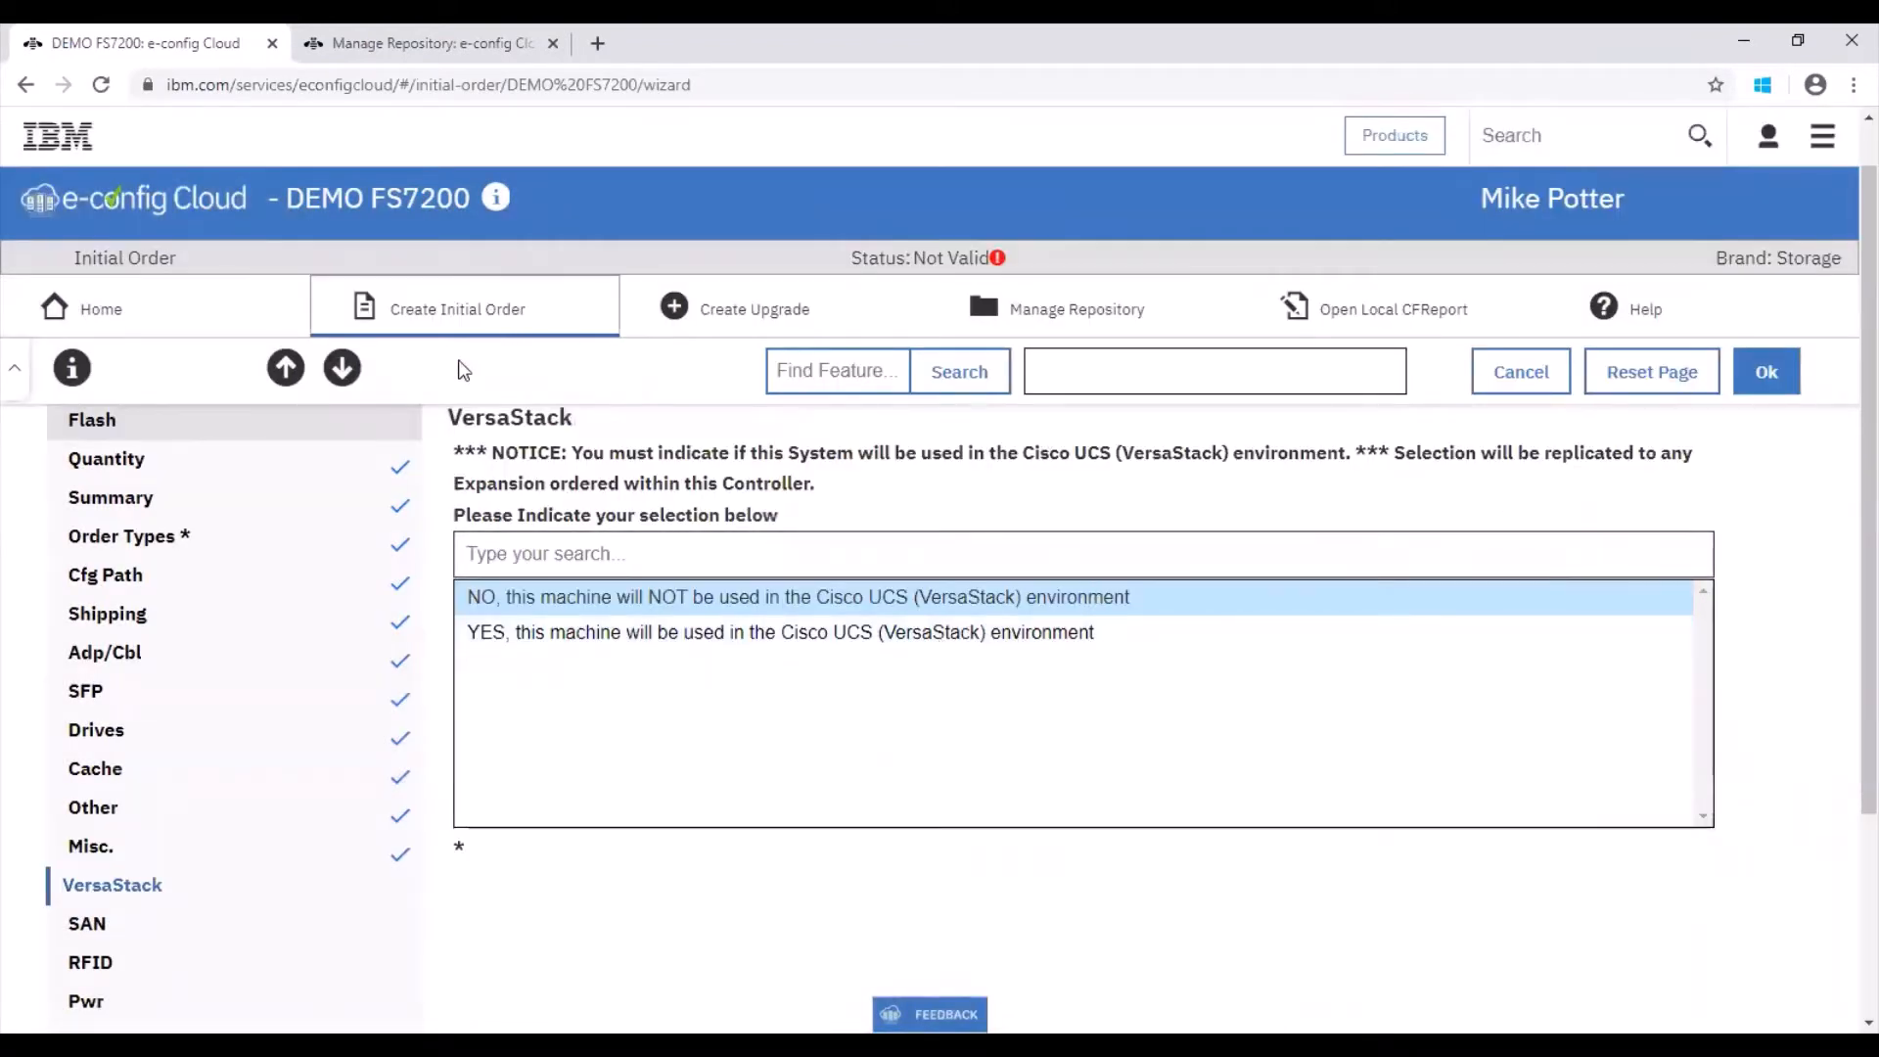
pyautogui.click(342, 368)
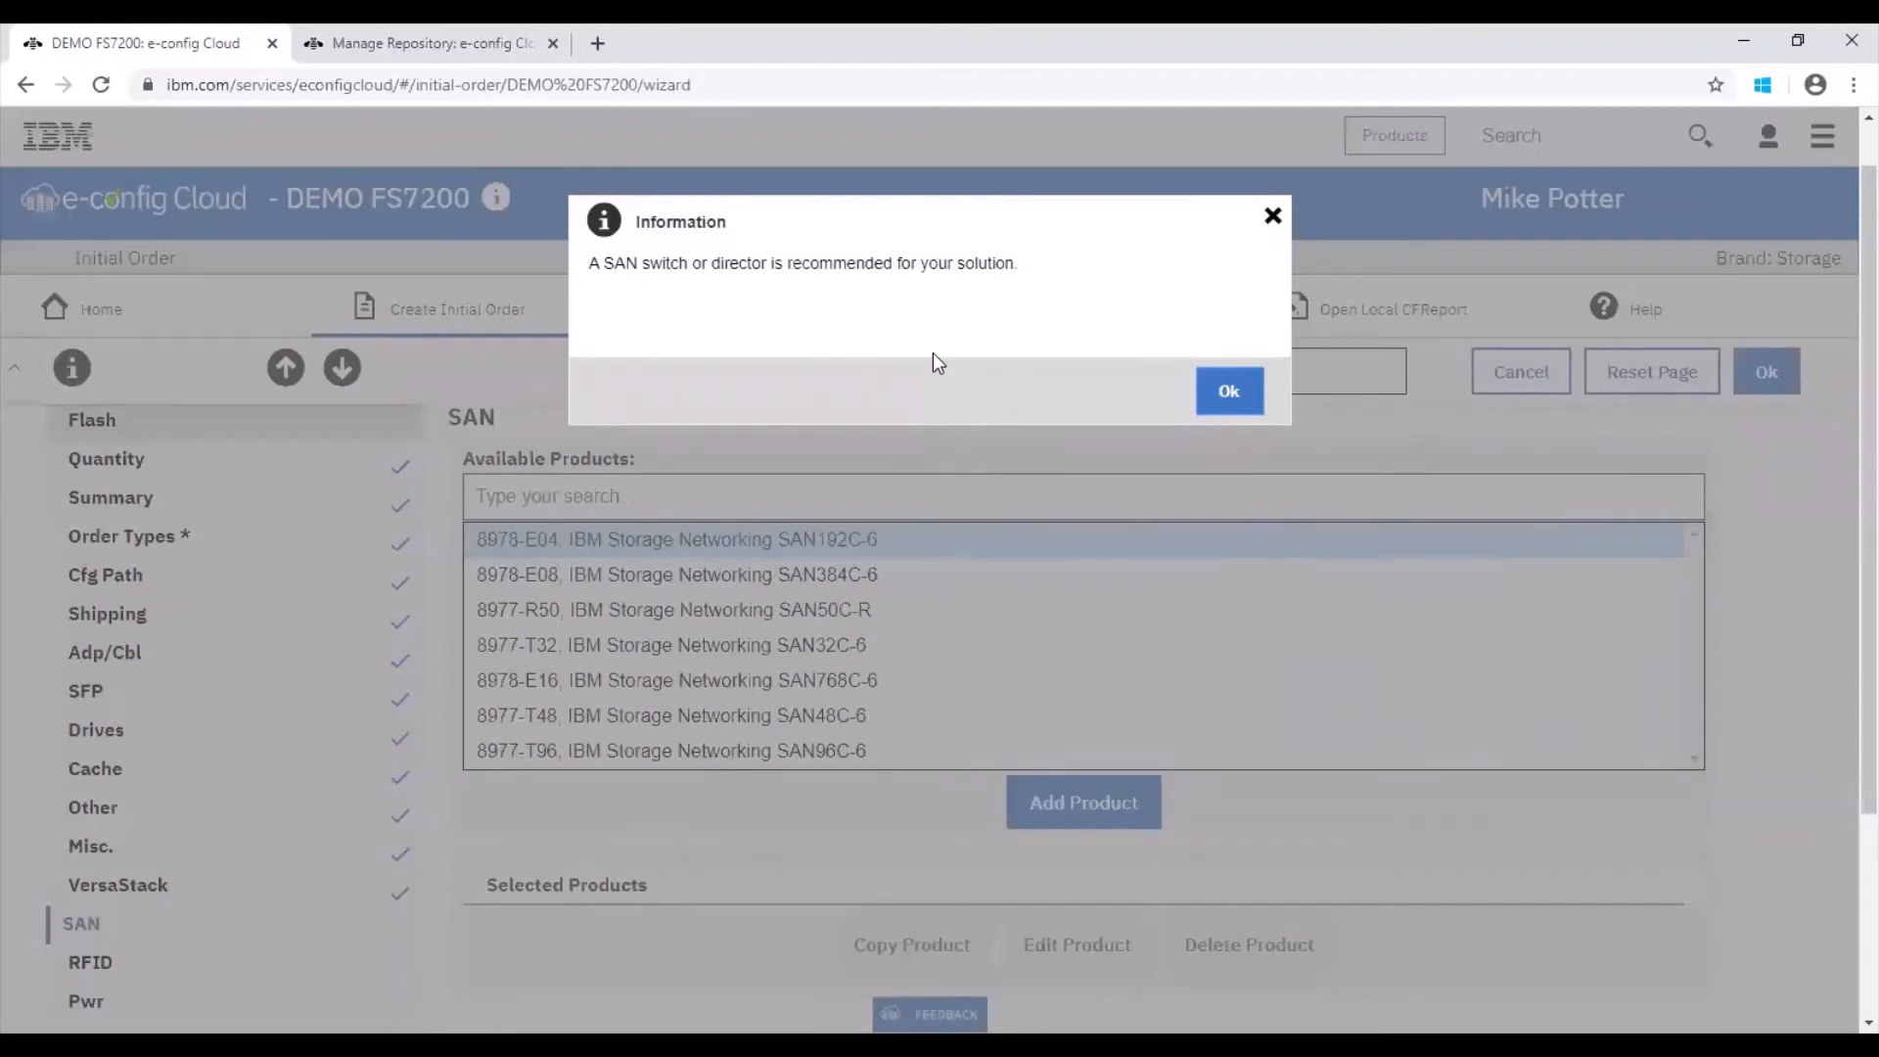
# Step: Dismiss the SAN recommendation and advance past the RFID and Pwr pages to the Exp. page
pyautogui.click(1228, 394)
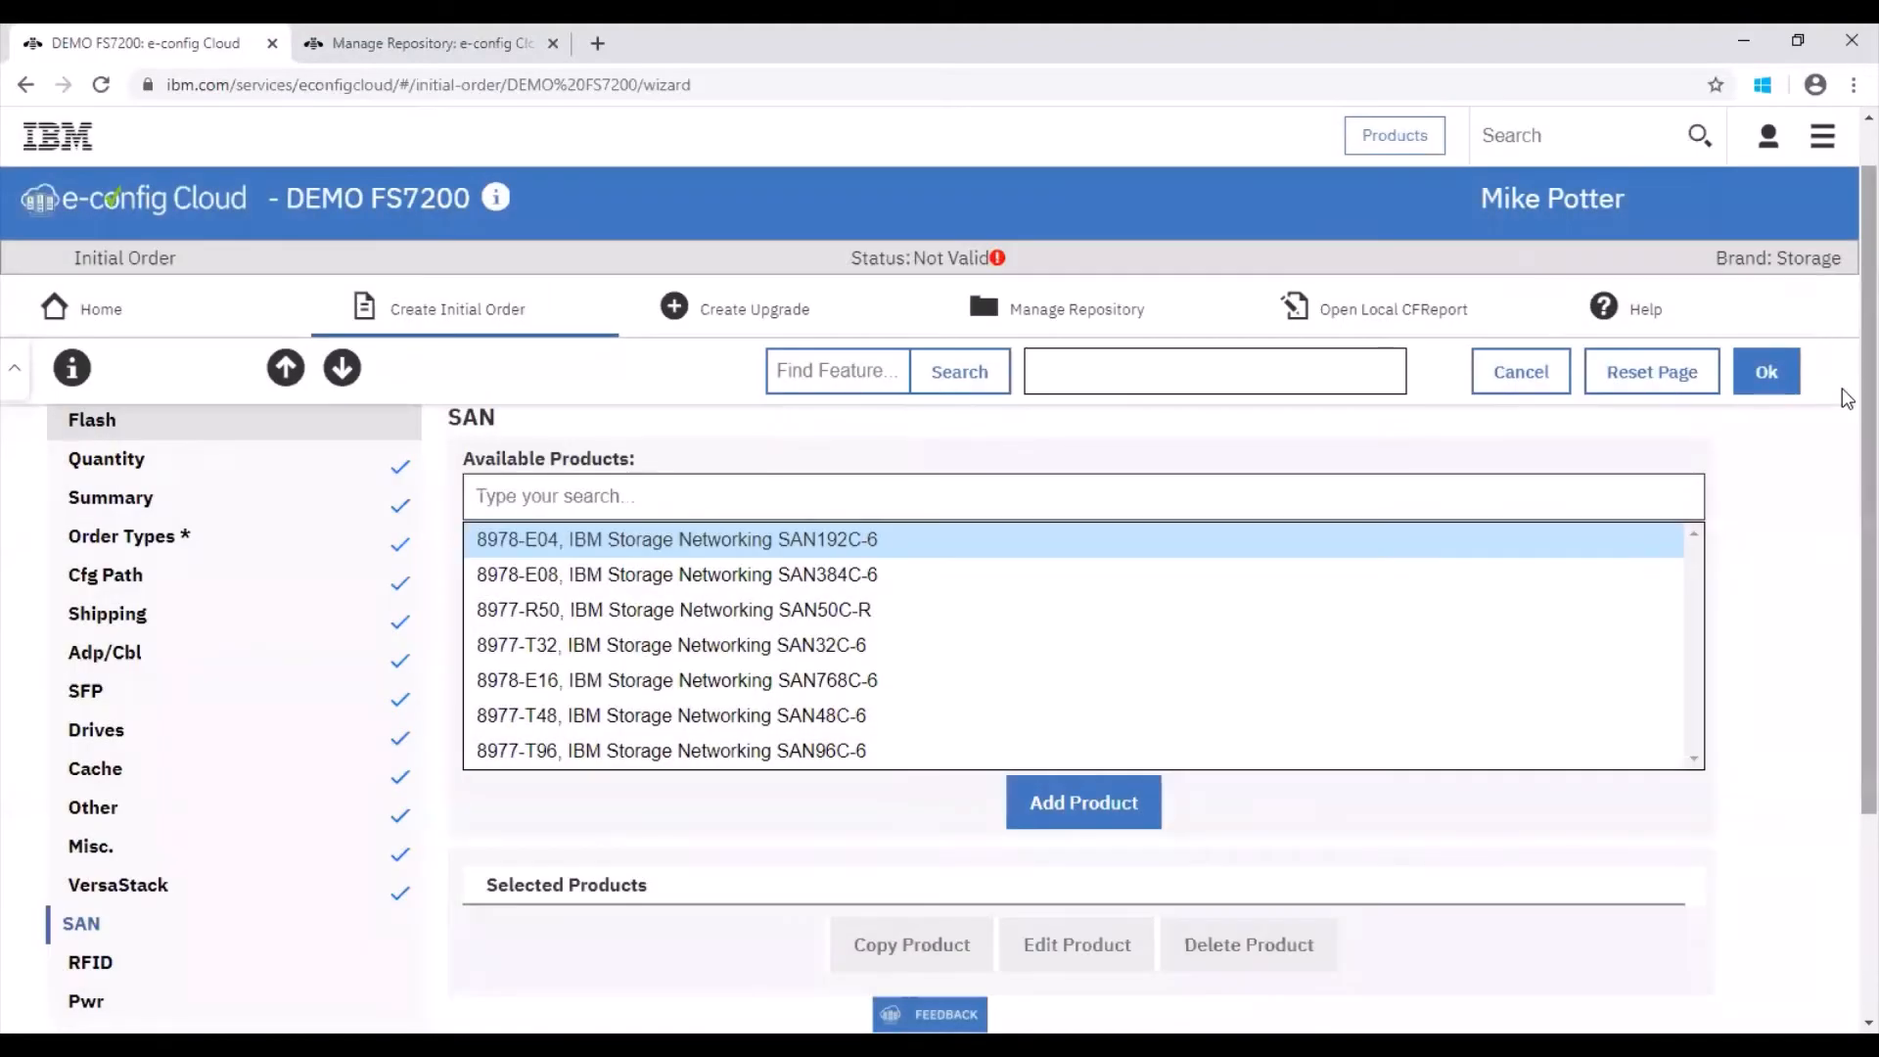
pyautogui.scroll(-3, 494, 368)
pyautogui.click(343, 368)
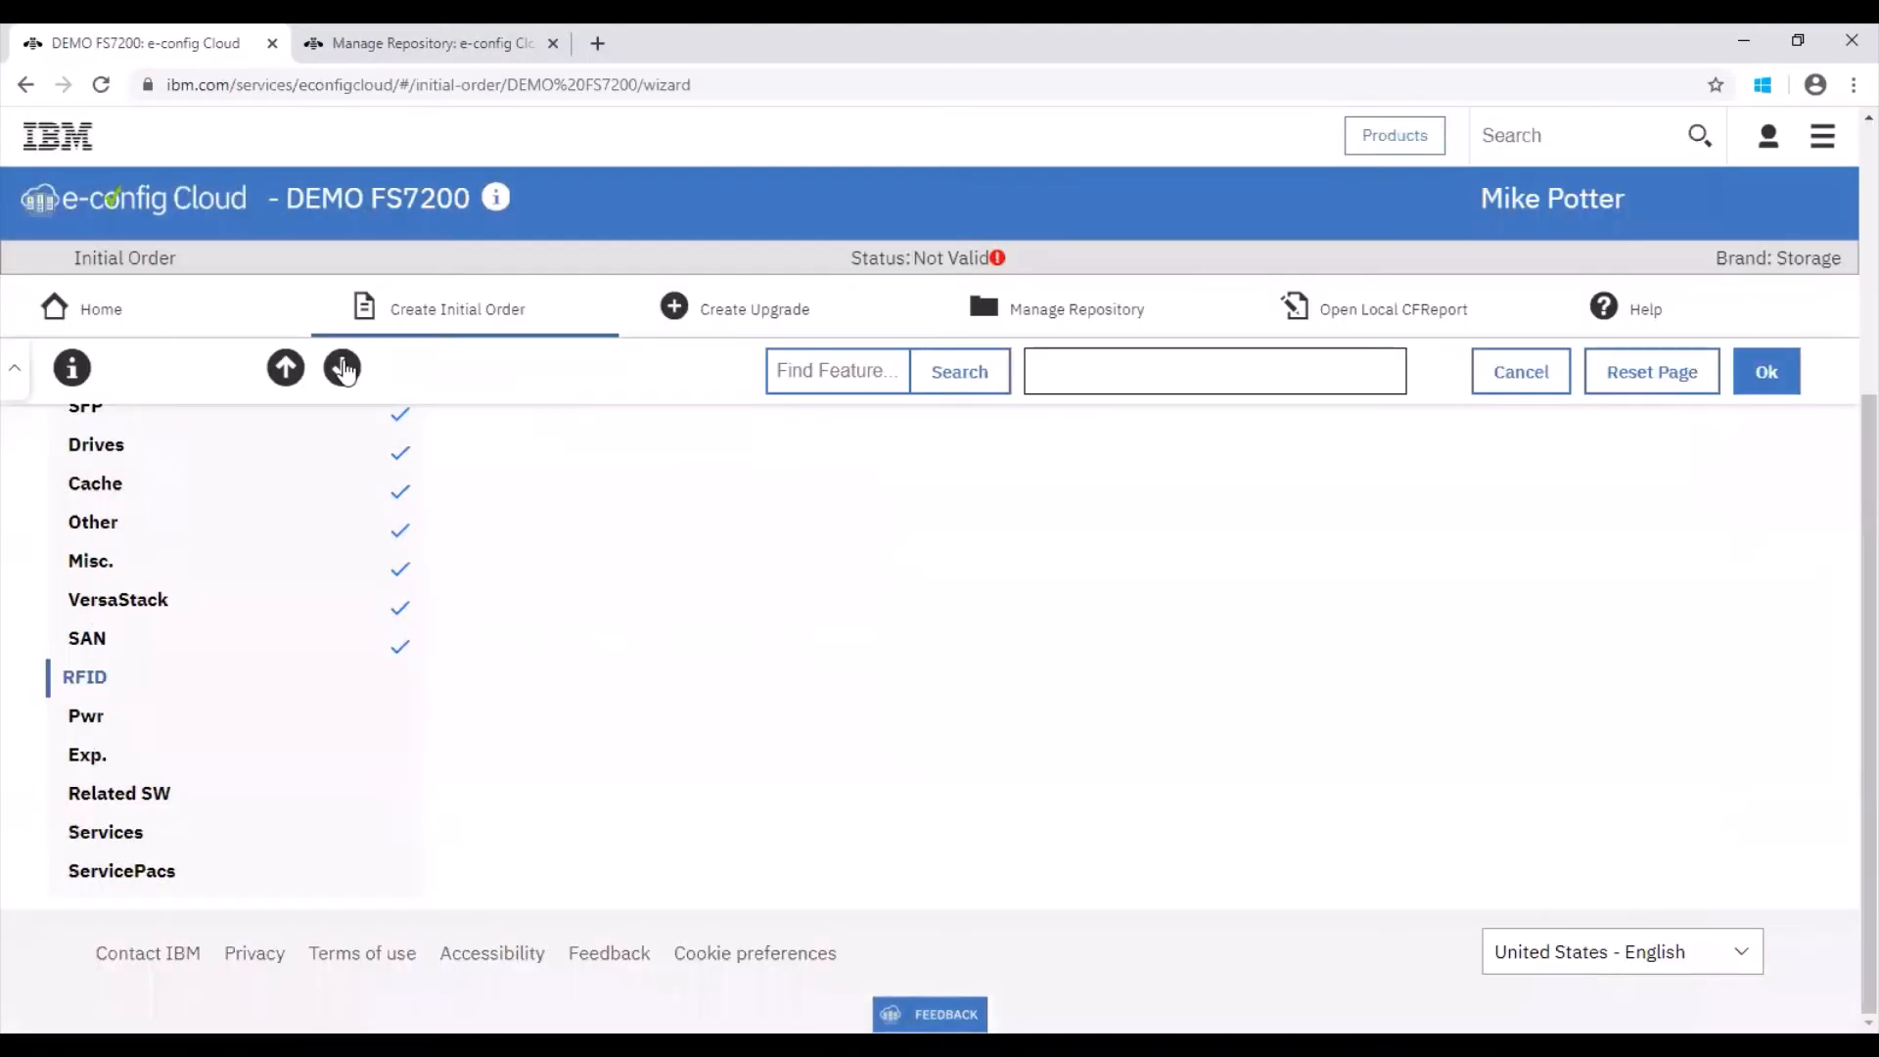
pyautogui.click(343, 367)
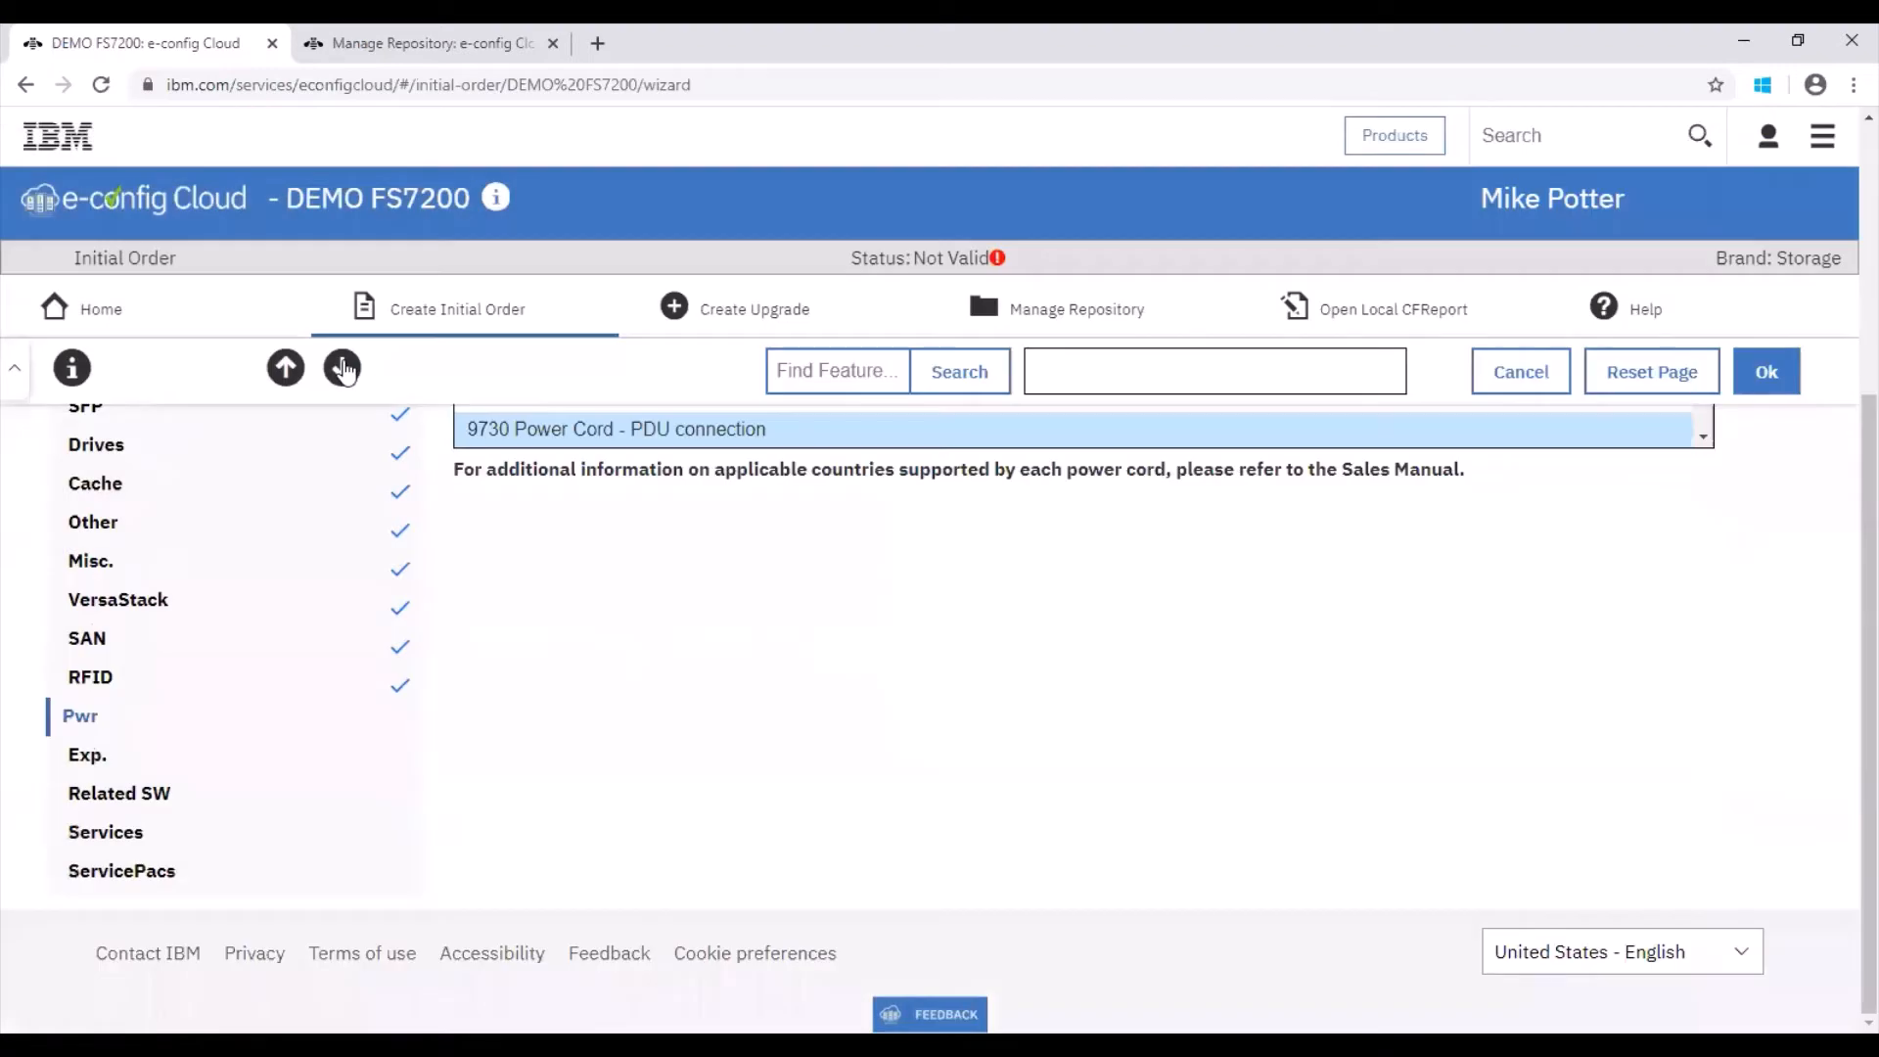
pyautogui.click(342, 368)
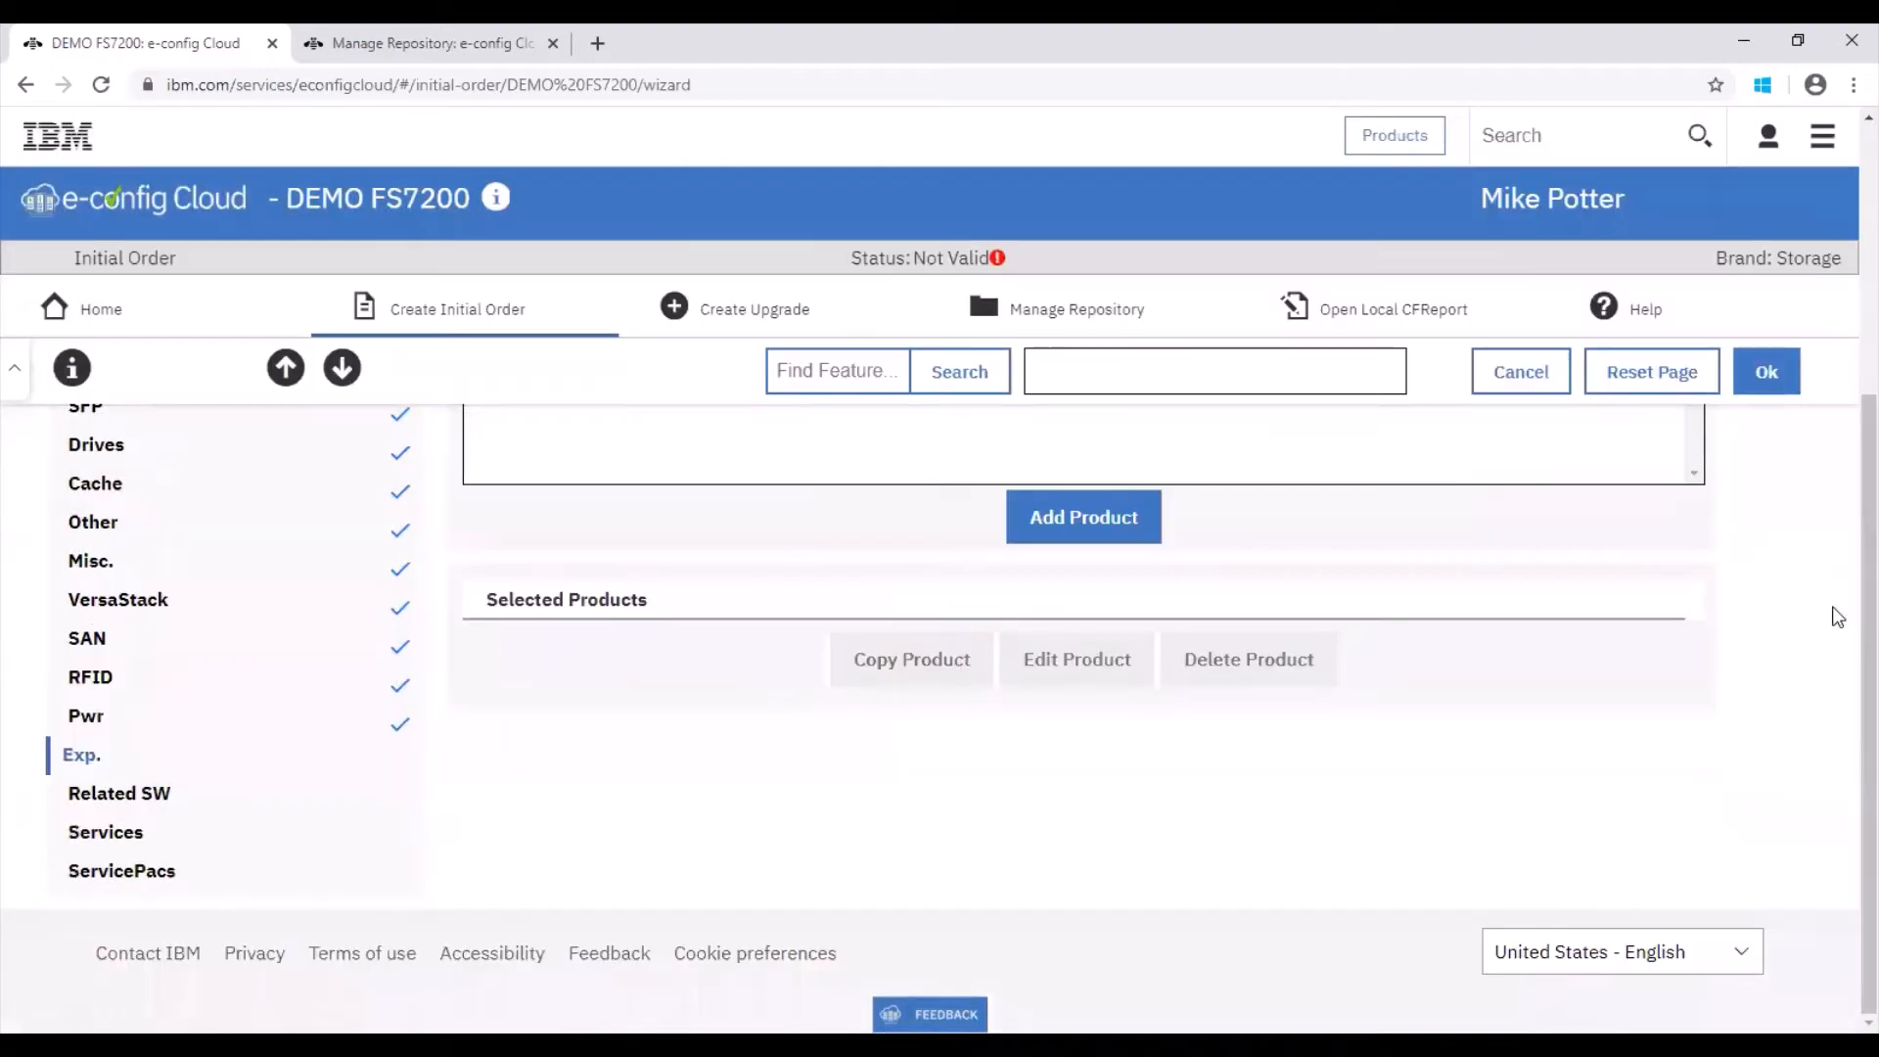
# Step: Add a 2076-24G FlashSystem V7000 SFF Disk Expansion Enclosure and move through its pages to Drives
pyautogui.moveTo(1863, 616); pyautogui.dragTo(1846, 440)
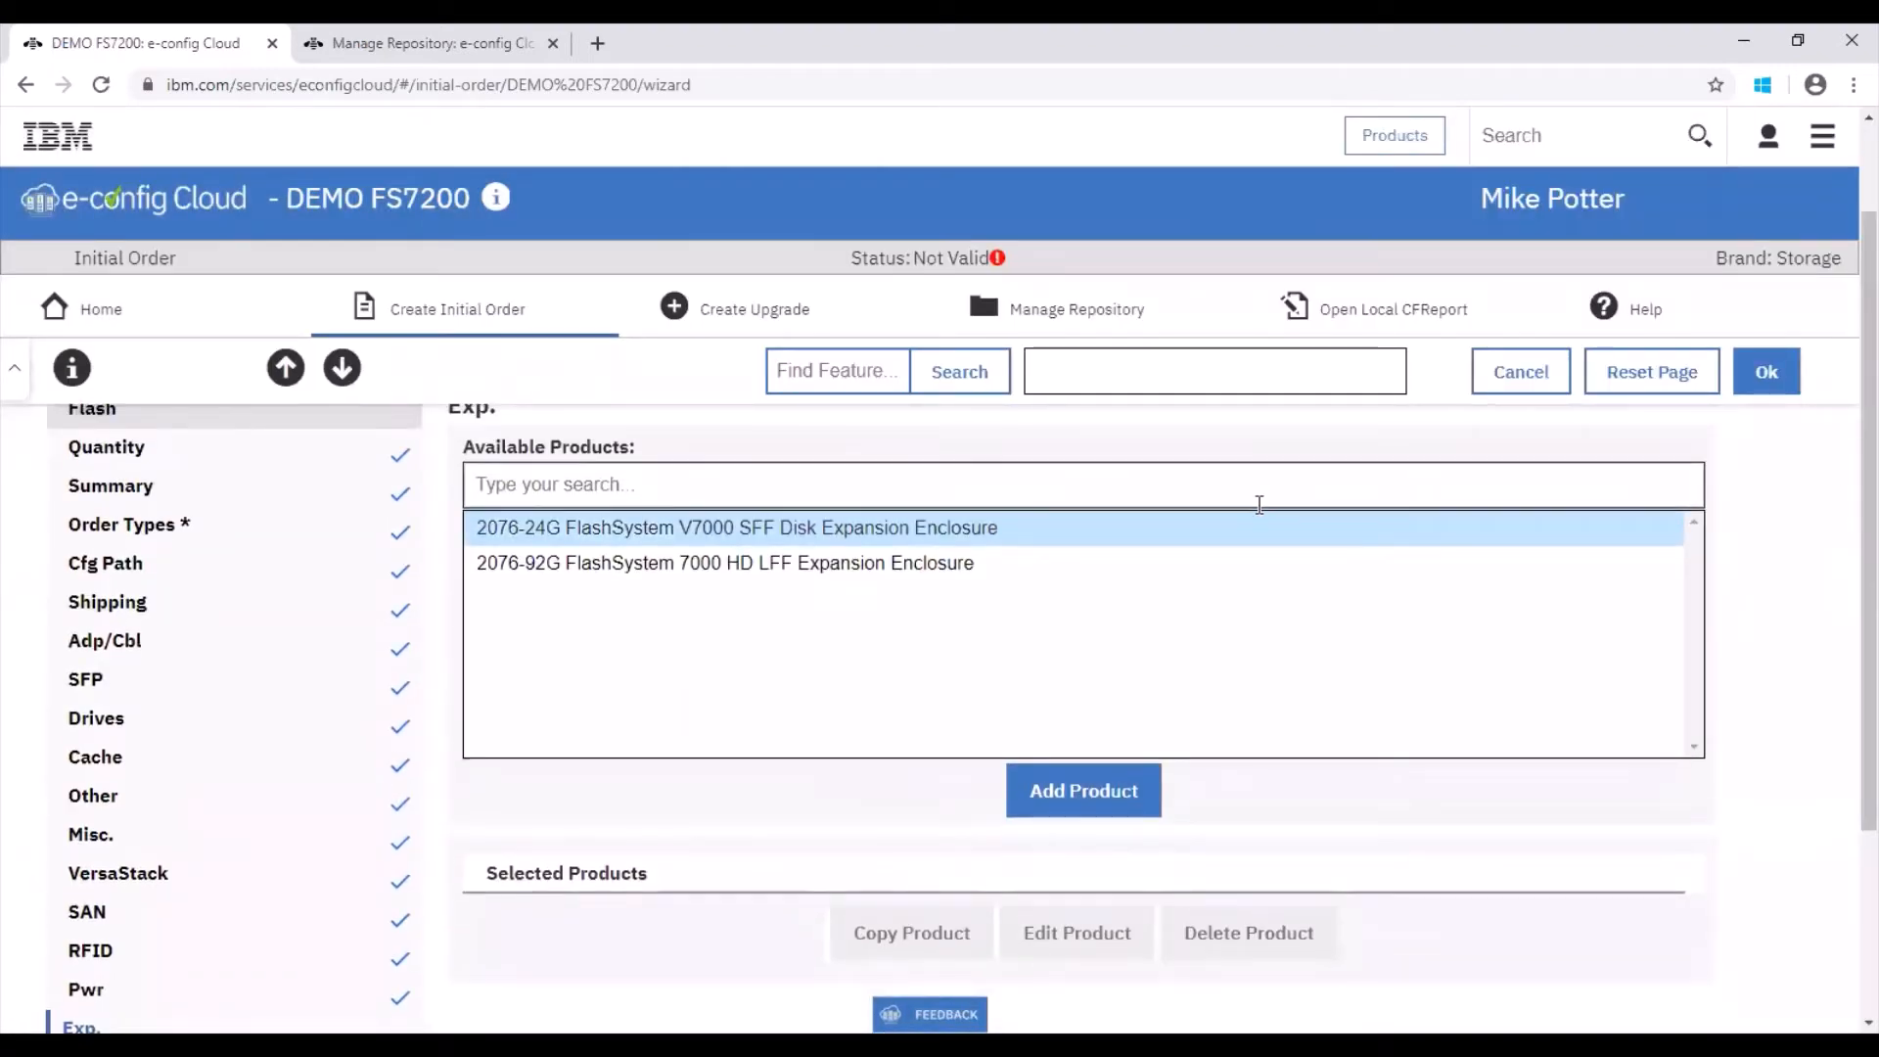
pyautogui.click(1067, 789)
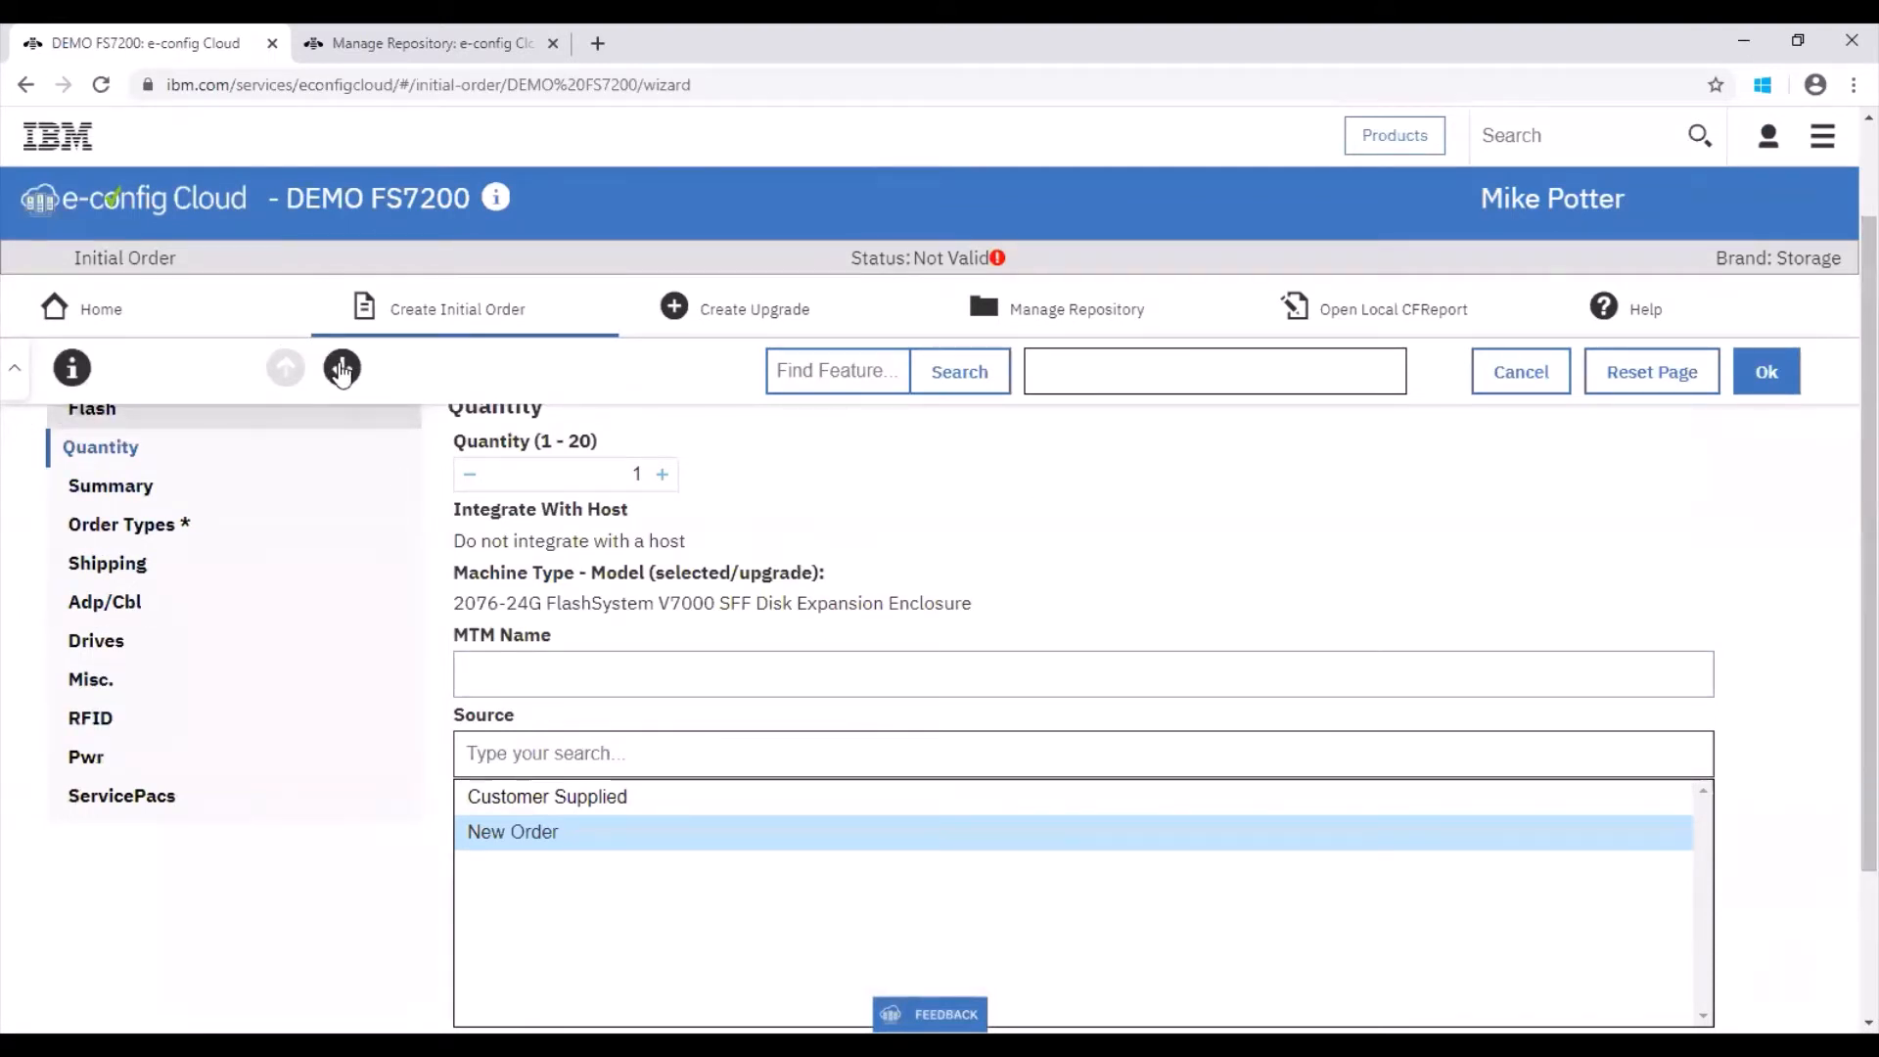
pyautogui.click(122, 526)
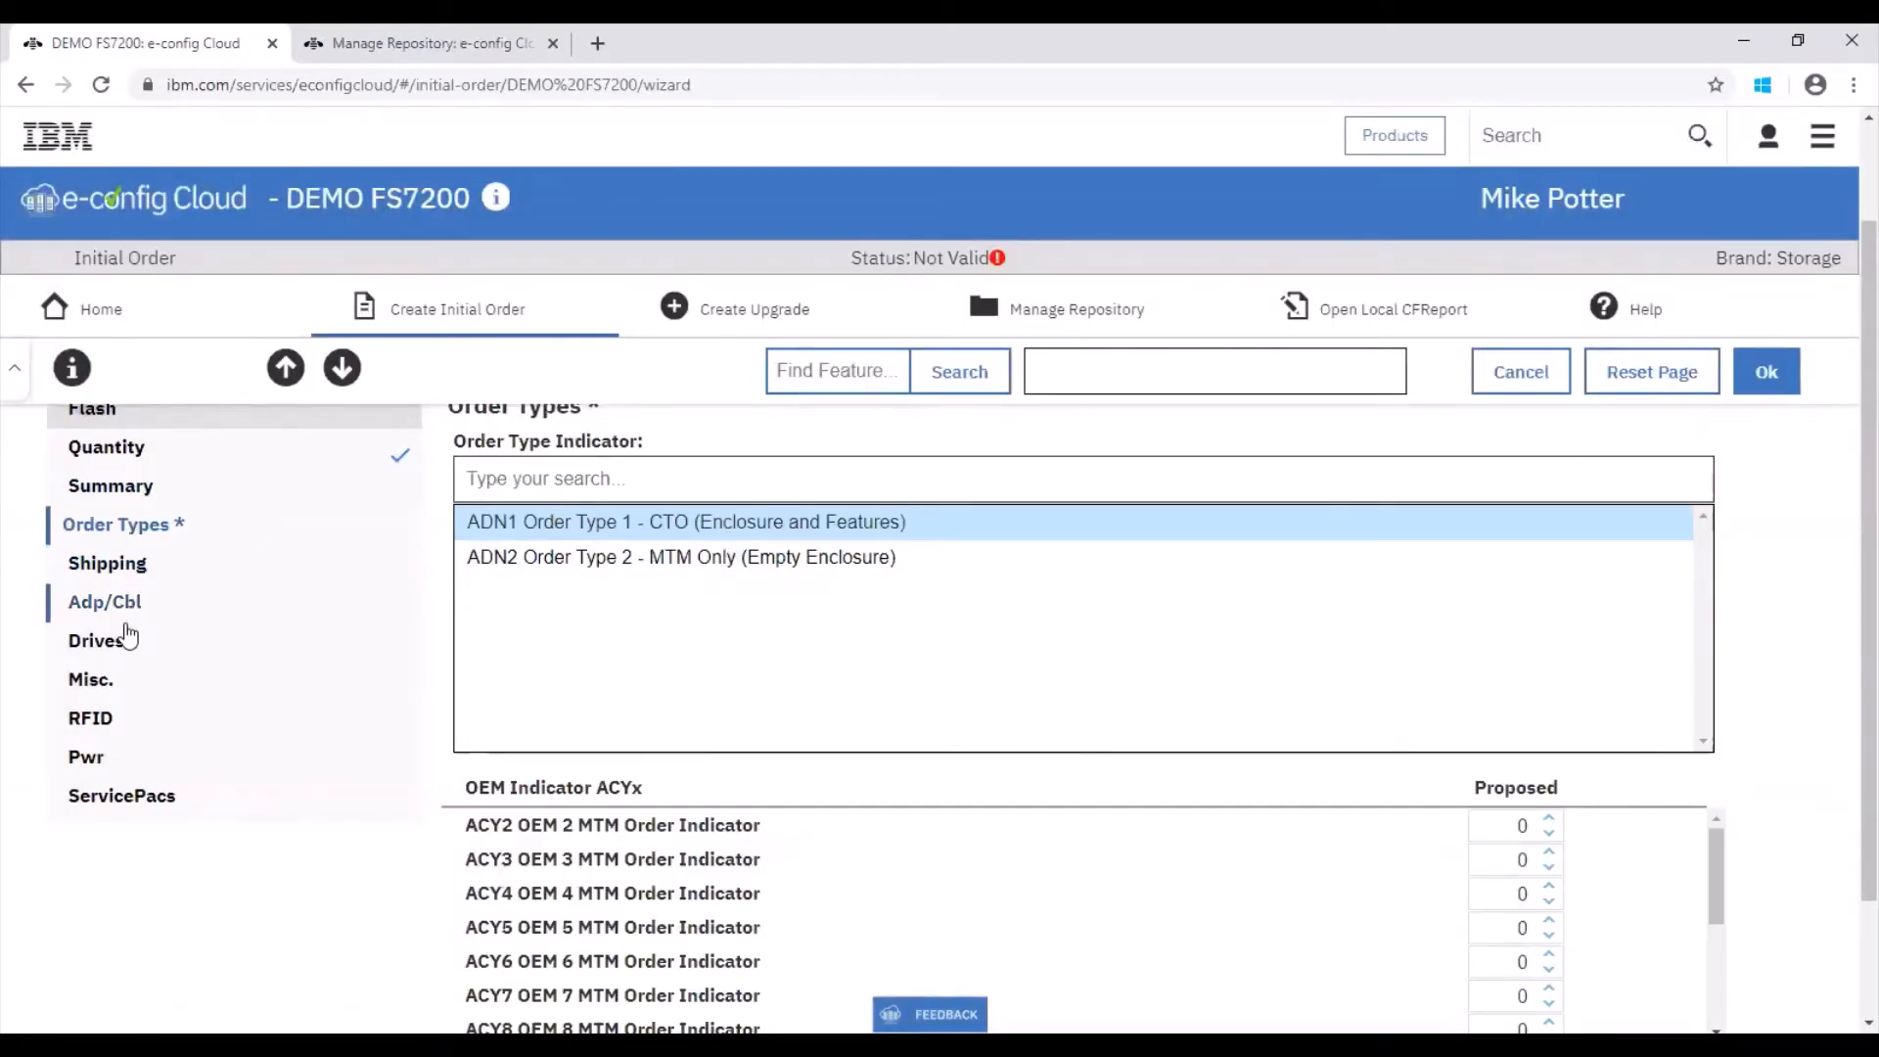
pyautogui.click(98, 640)
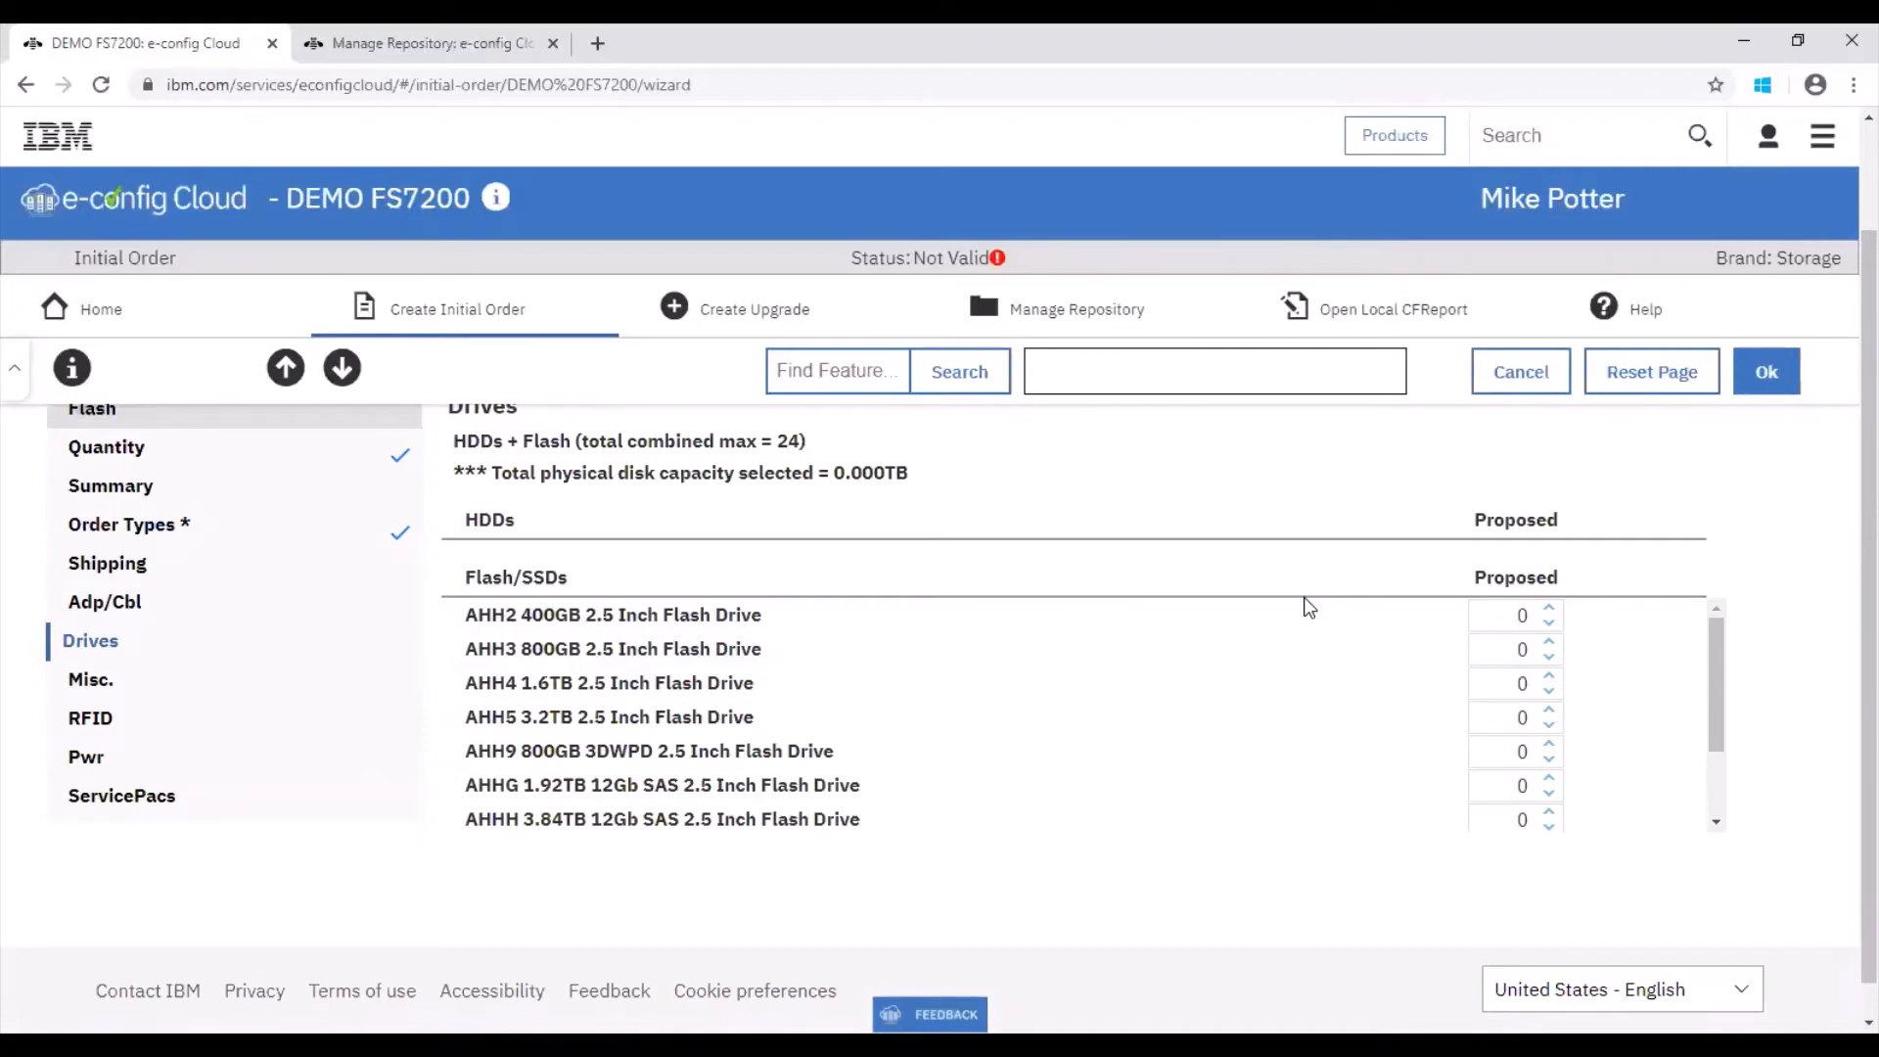
# Step: Find the AHH4 1.6TB 2.5 Inch Flash Drive and set its quantity to 24
pyautogui.hotkey('ctrl', 'f')
pyautogui.write('a')
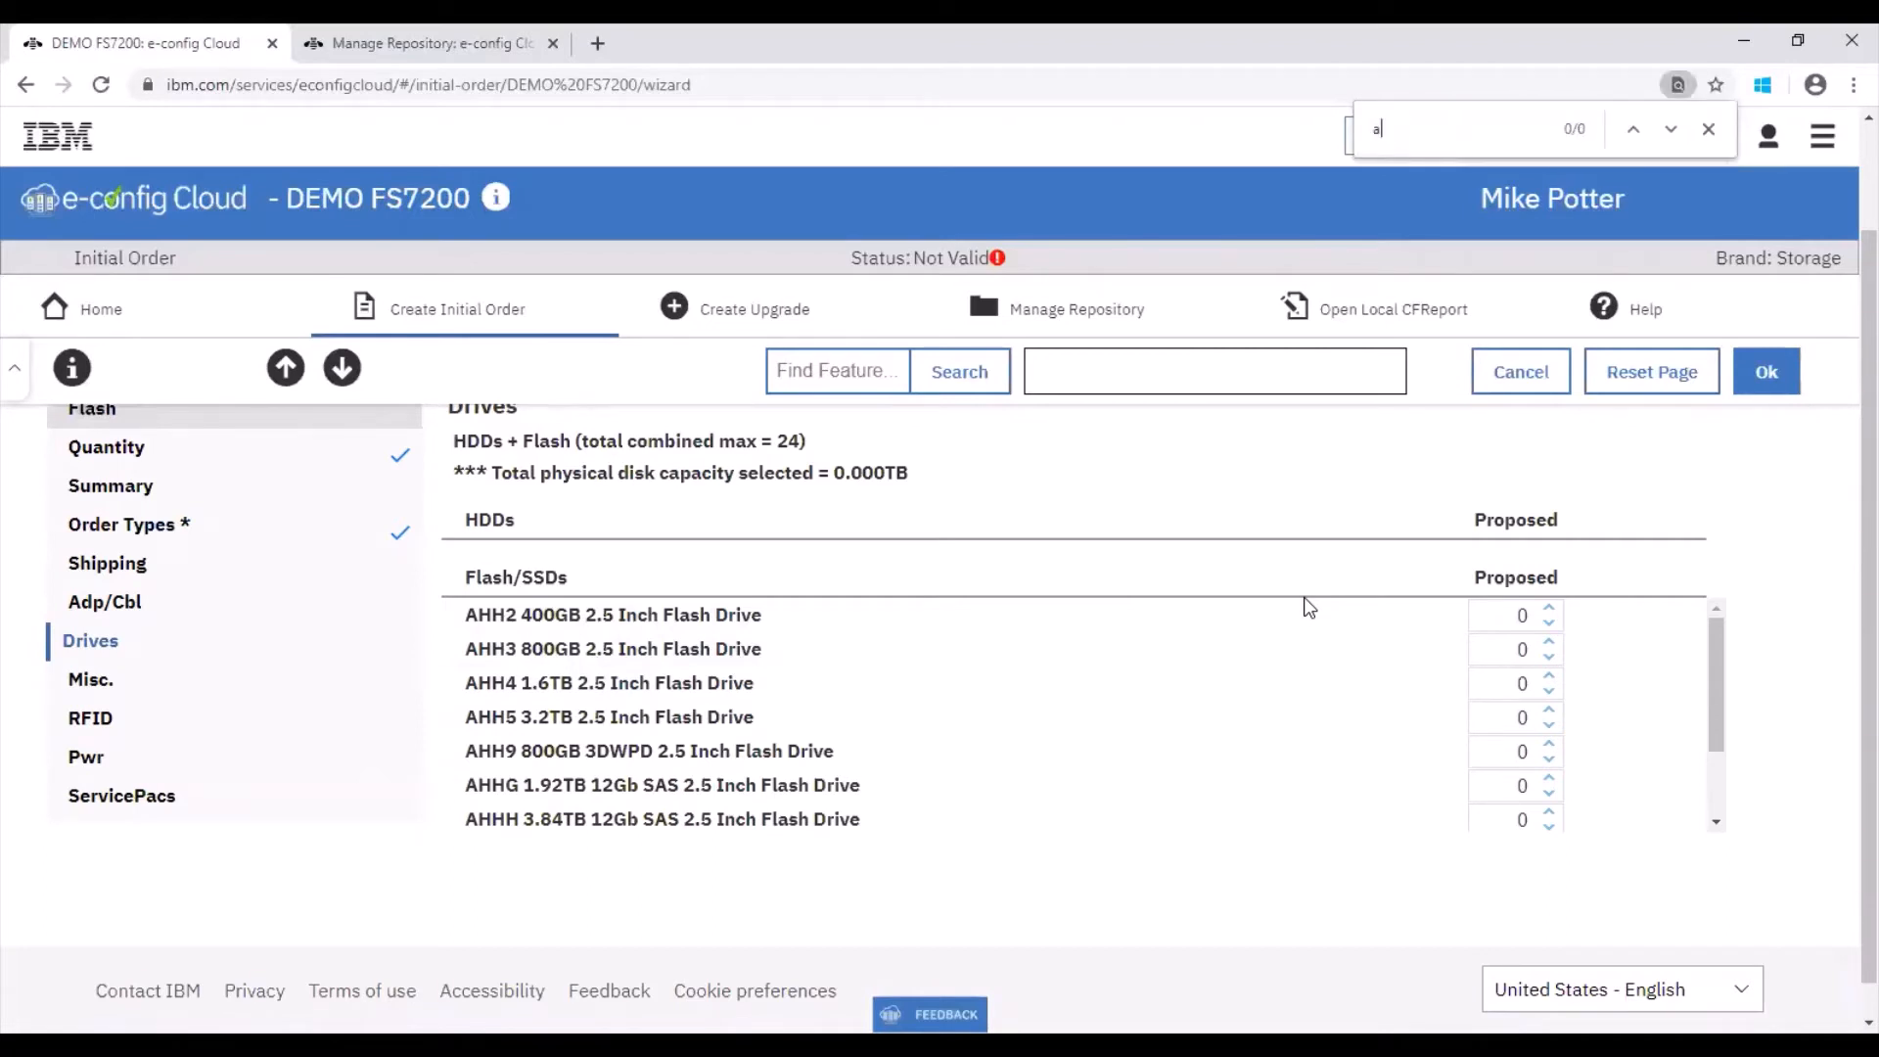
pyautogui.write('hh')
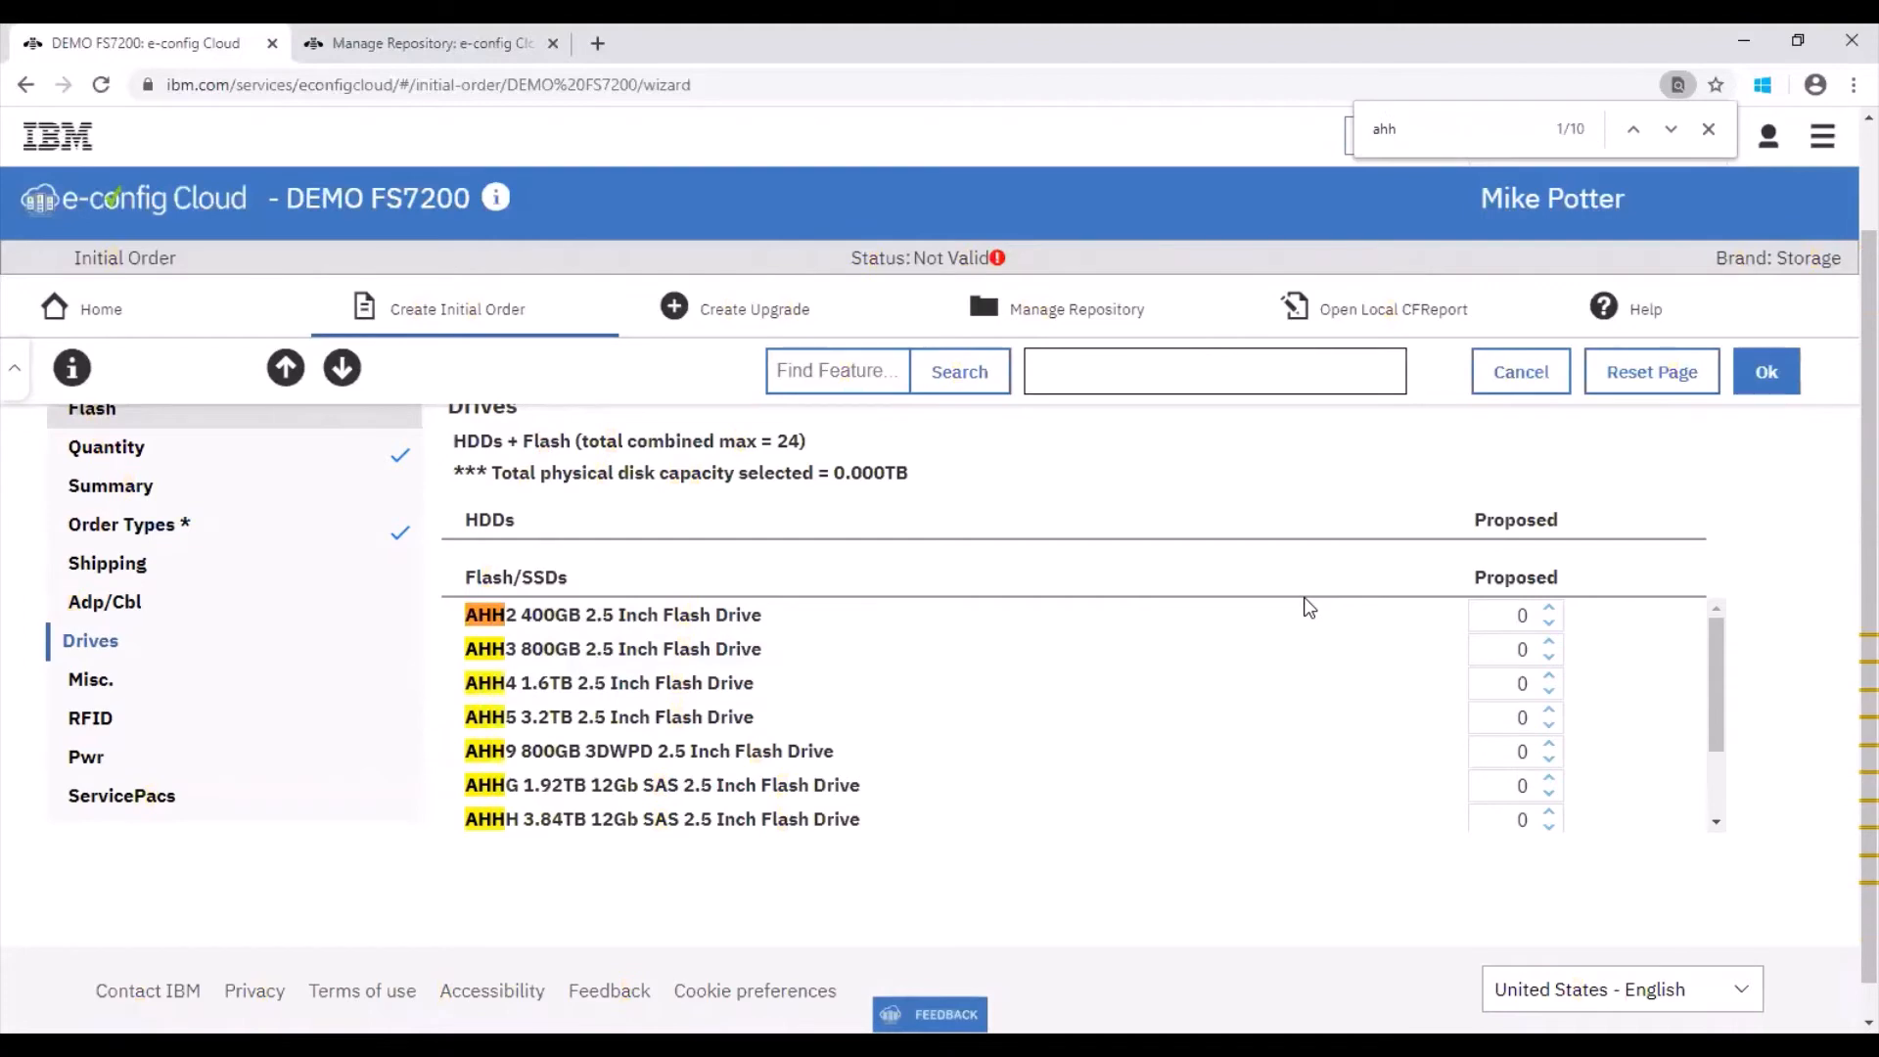
pyautogui.write('4')
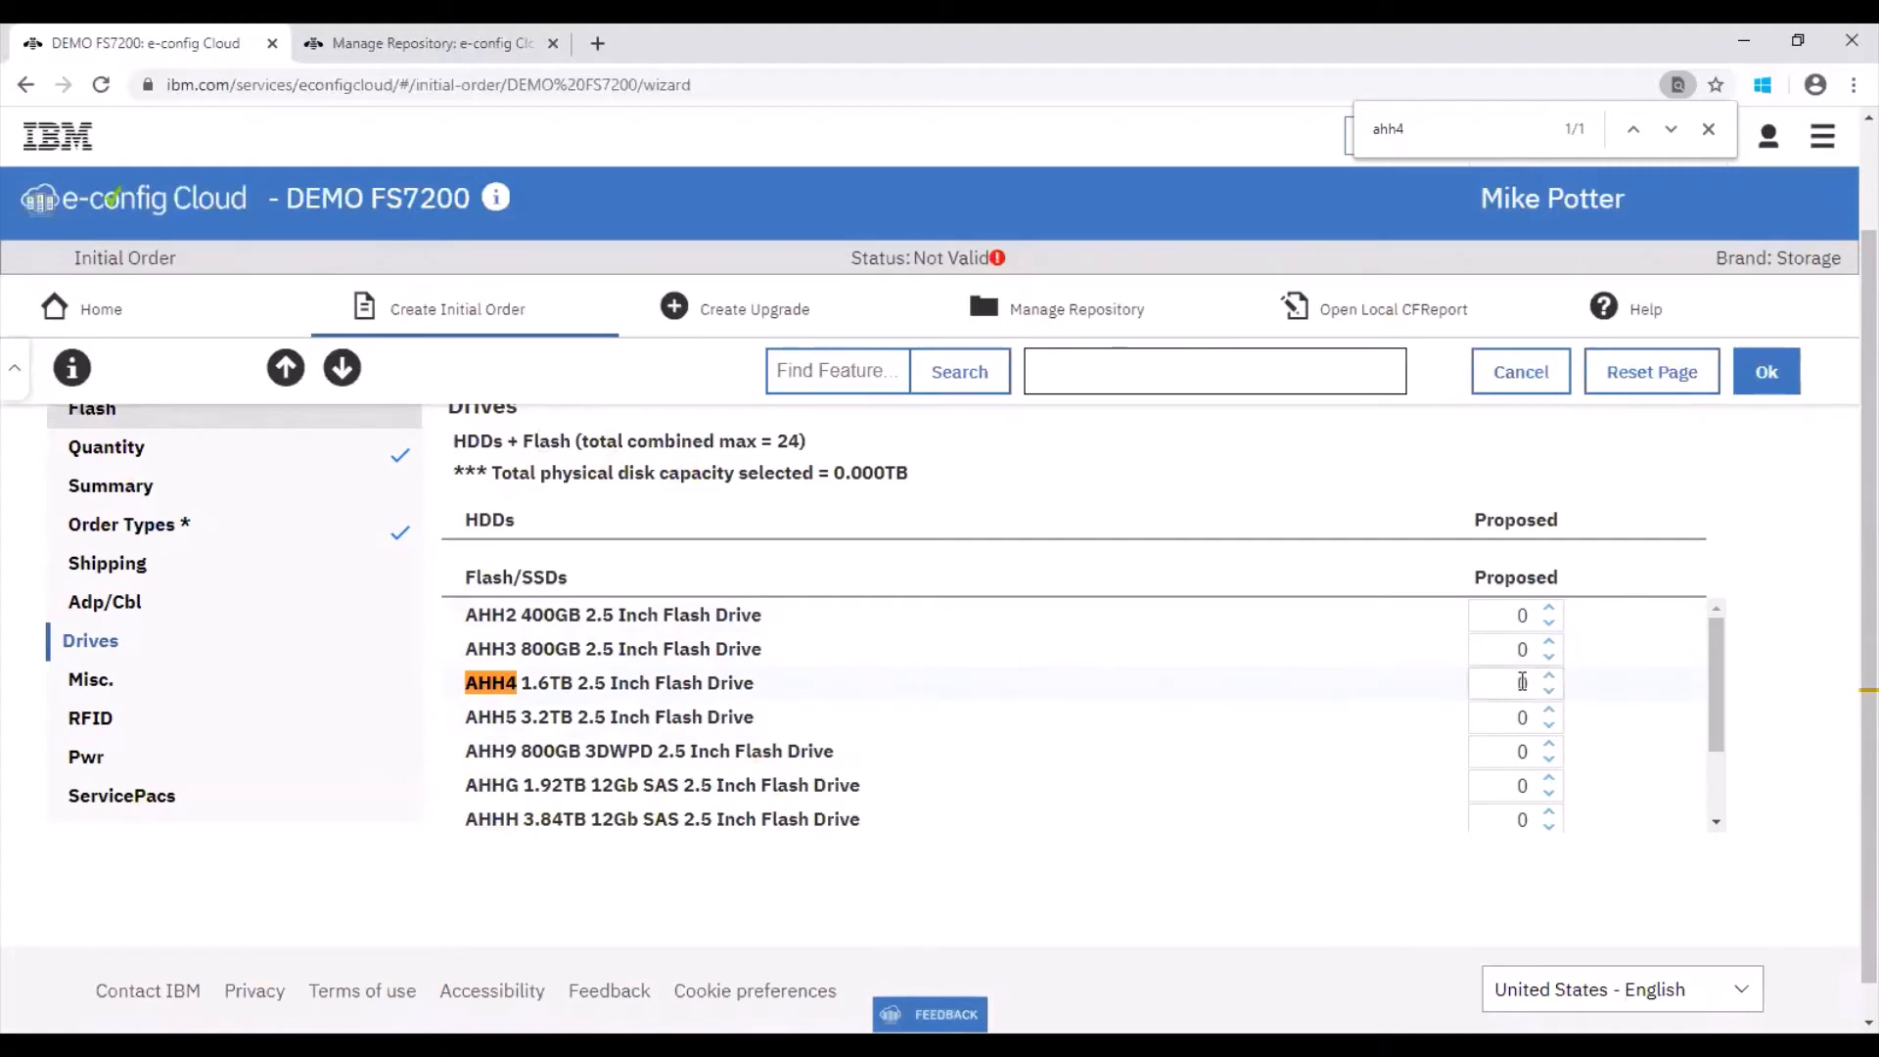
pyautogui.click(1777, 650)
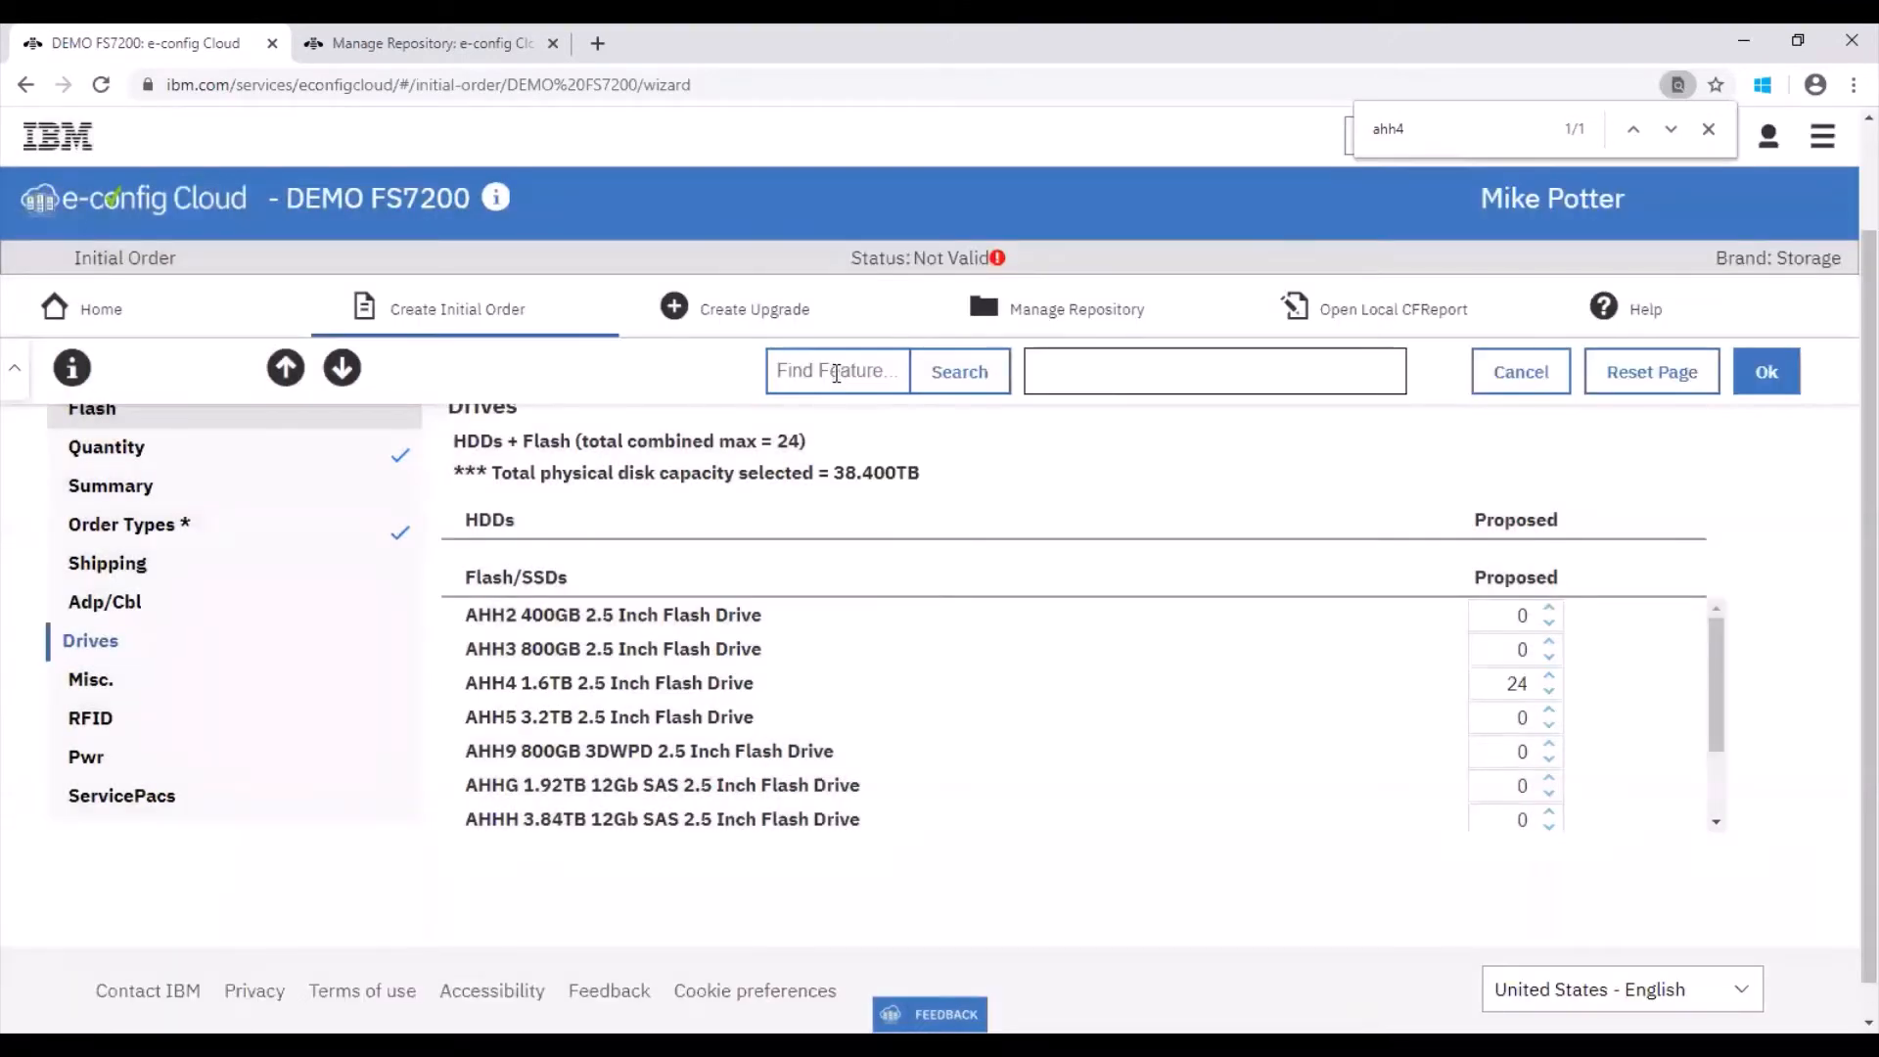
# Step: Look up the Ahh3 feature with the wizard's feature finder
pyautogui.click(837, 372)
pyautogui.write('Ahh3')
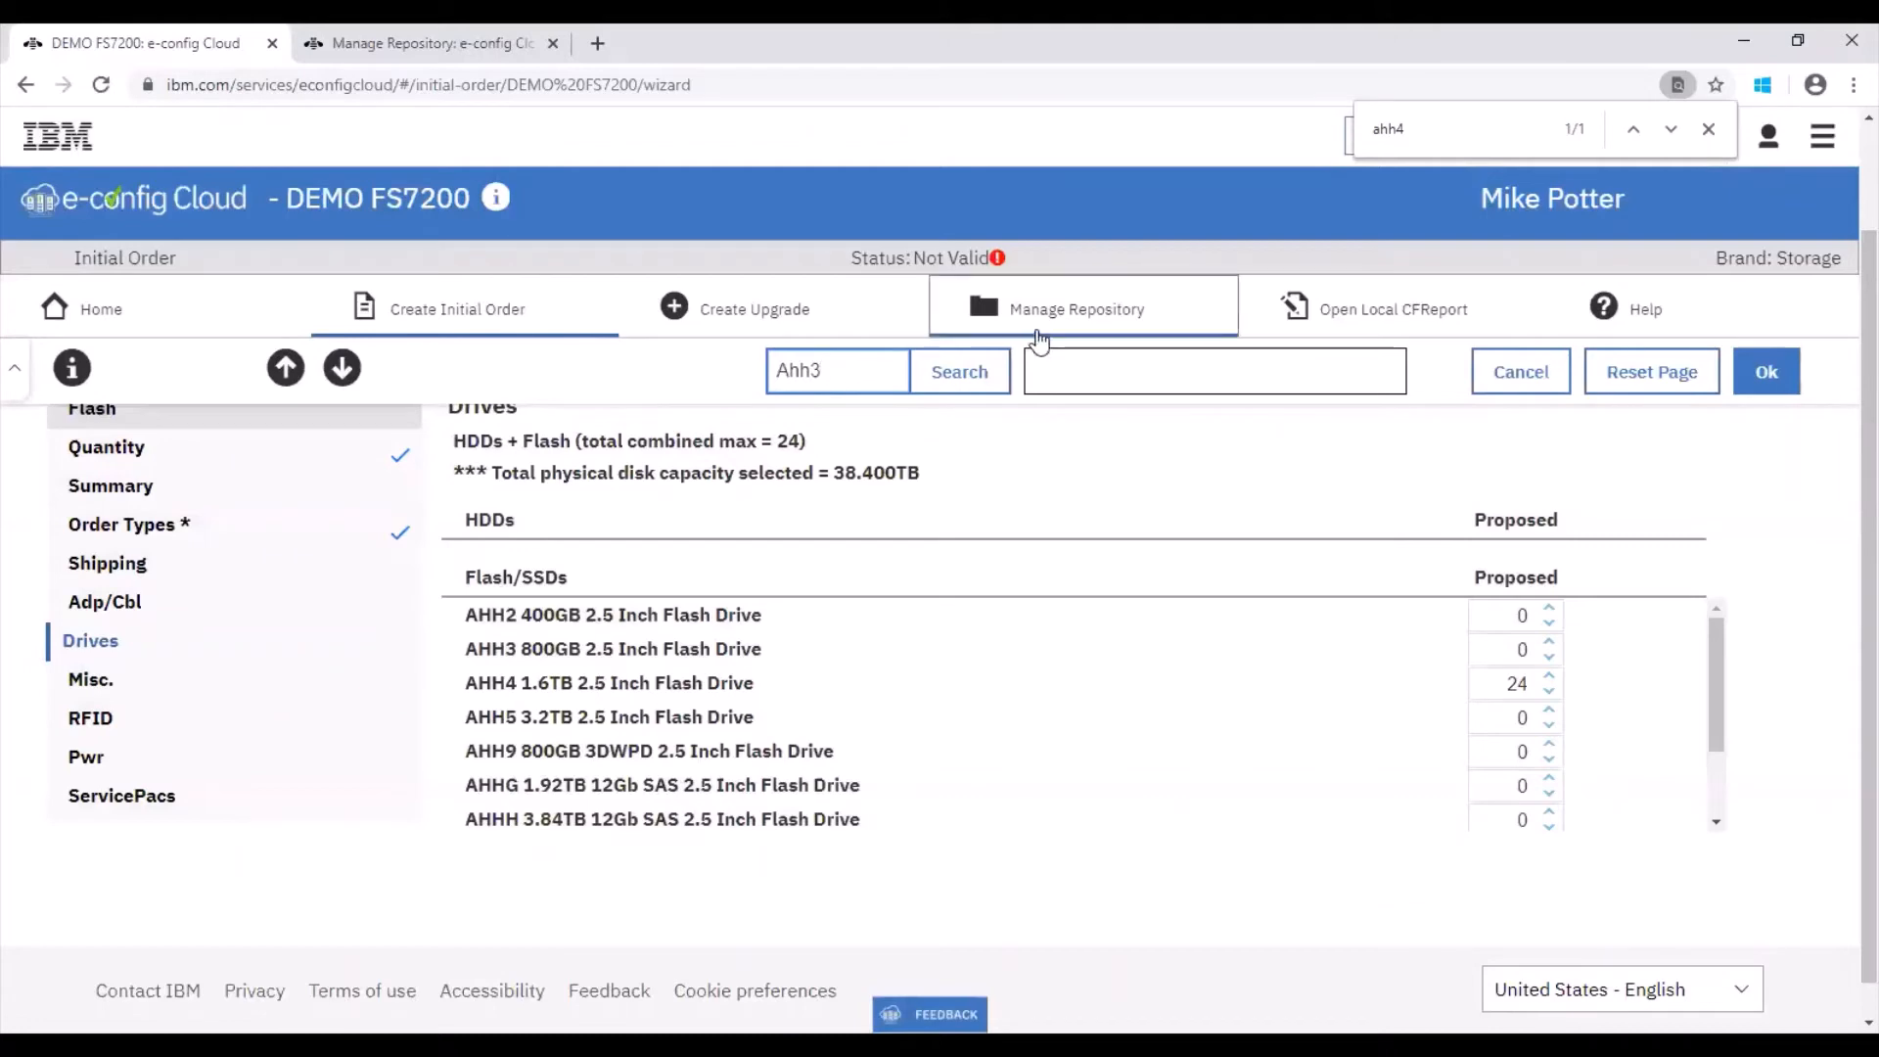
pyautogui.click(941, 372)
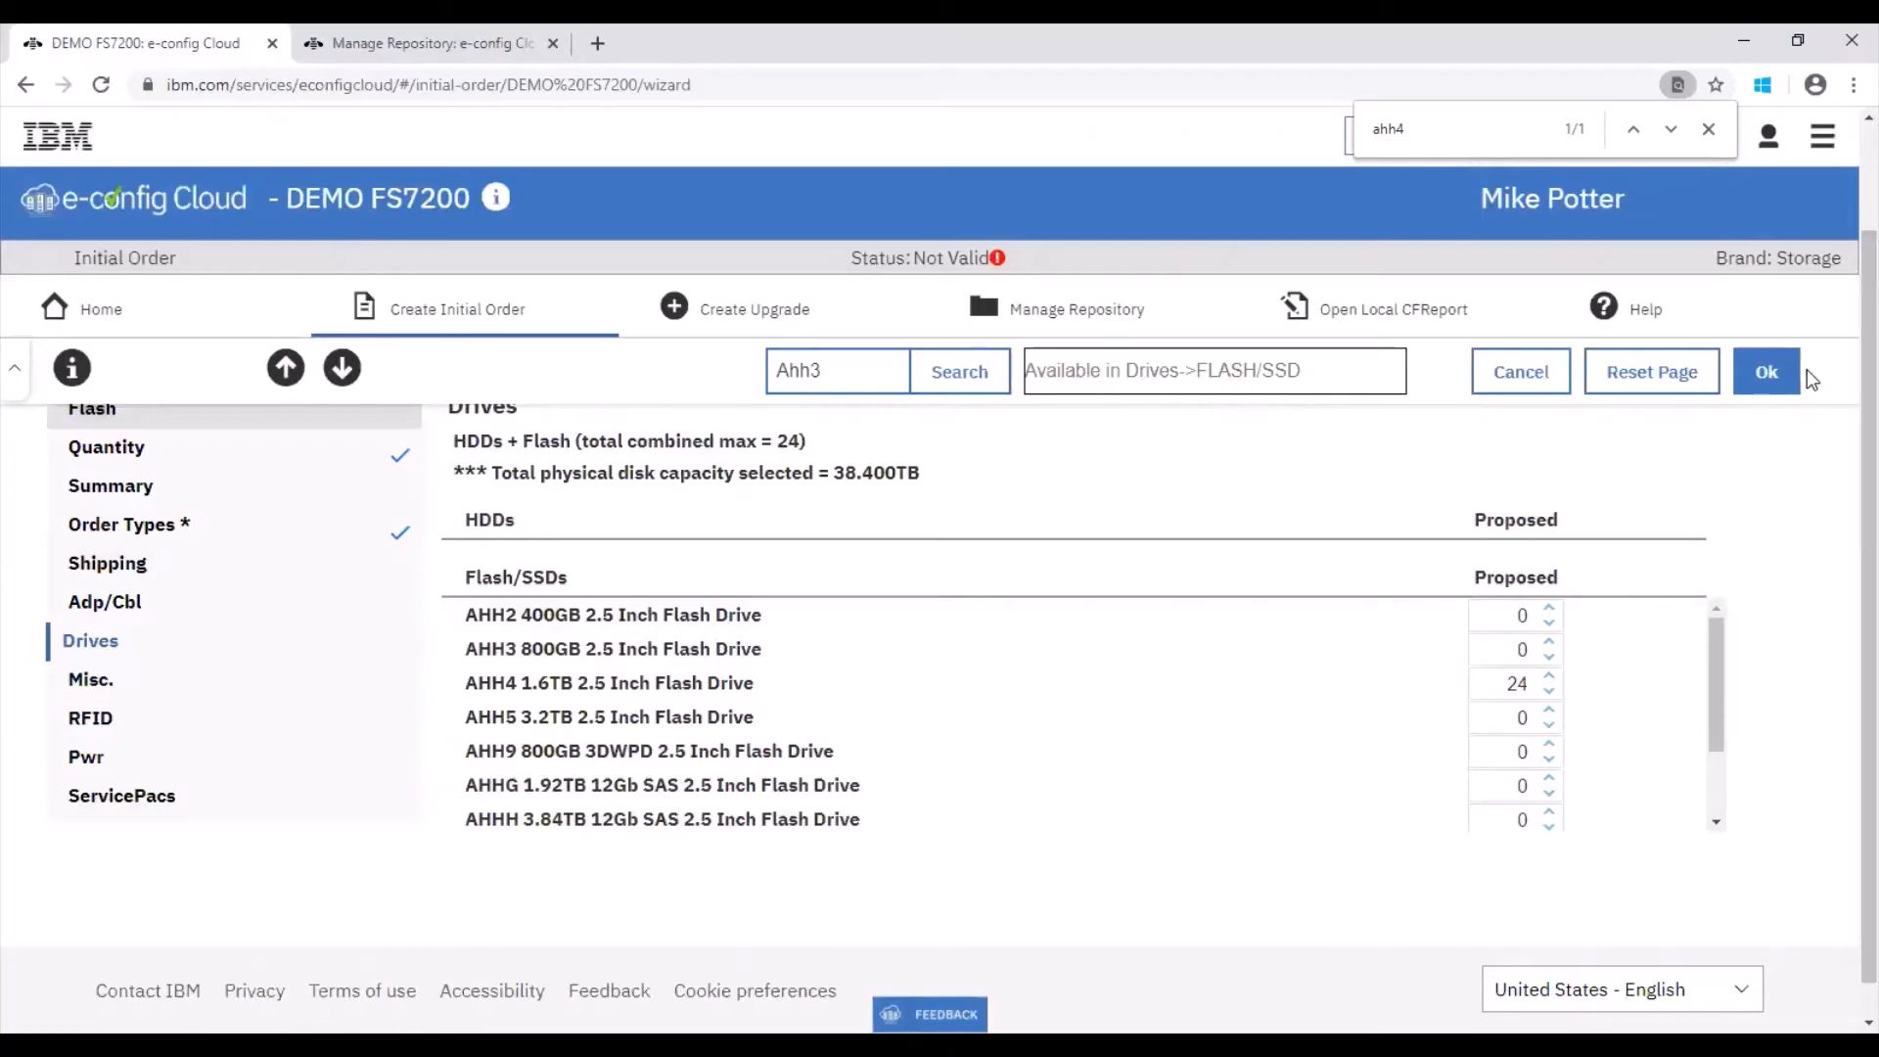
# Step: Confirm the expansion enclosure configuration, close the page search, and advance to the Related SW page
pyautogui.click(1766, 372)
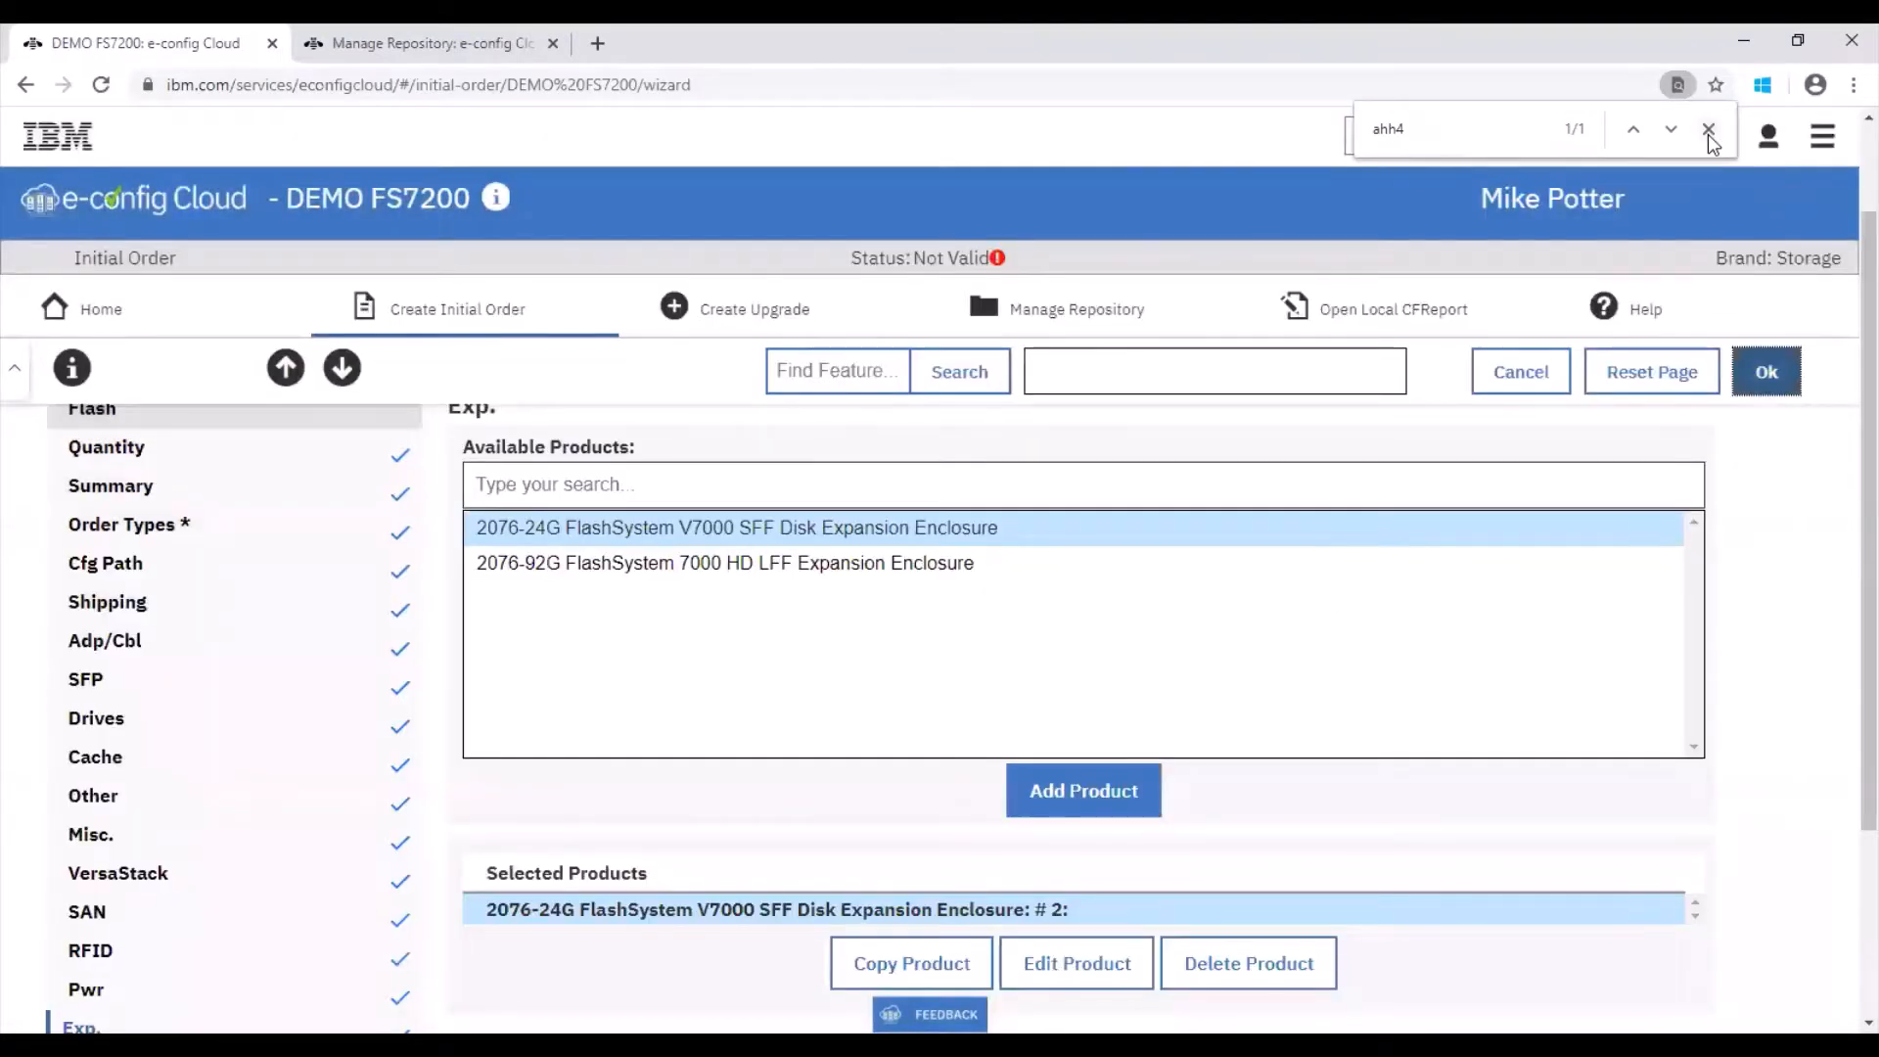
pyautogui.click(1709, 134)
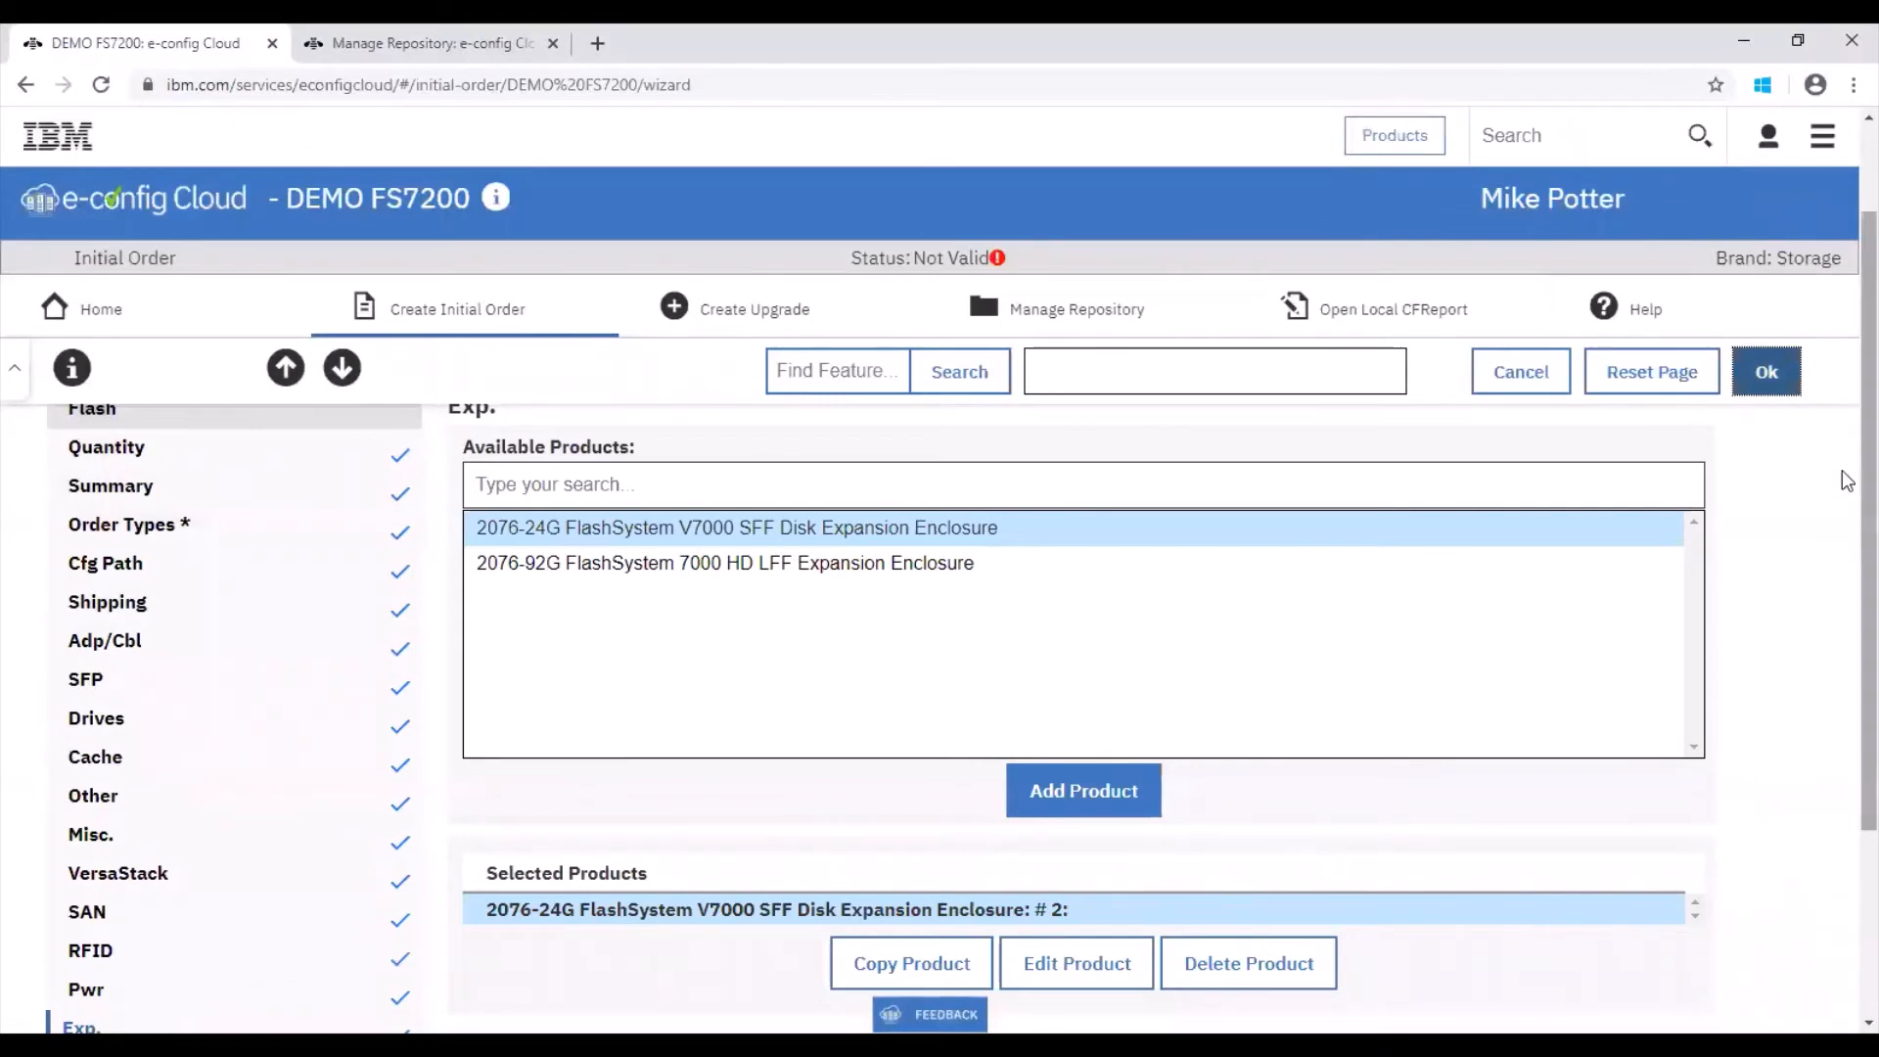
pyautogui.scroll(-1, 1846, 460)
pyautogui.scroll(1, 1847, 460)
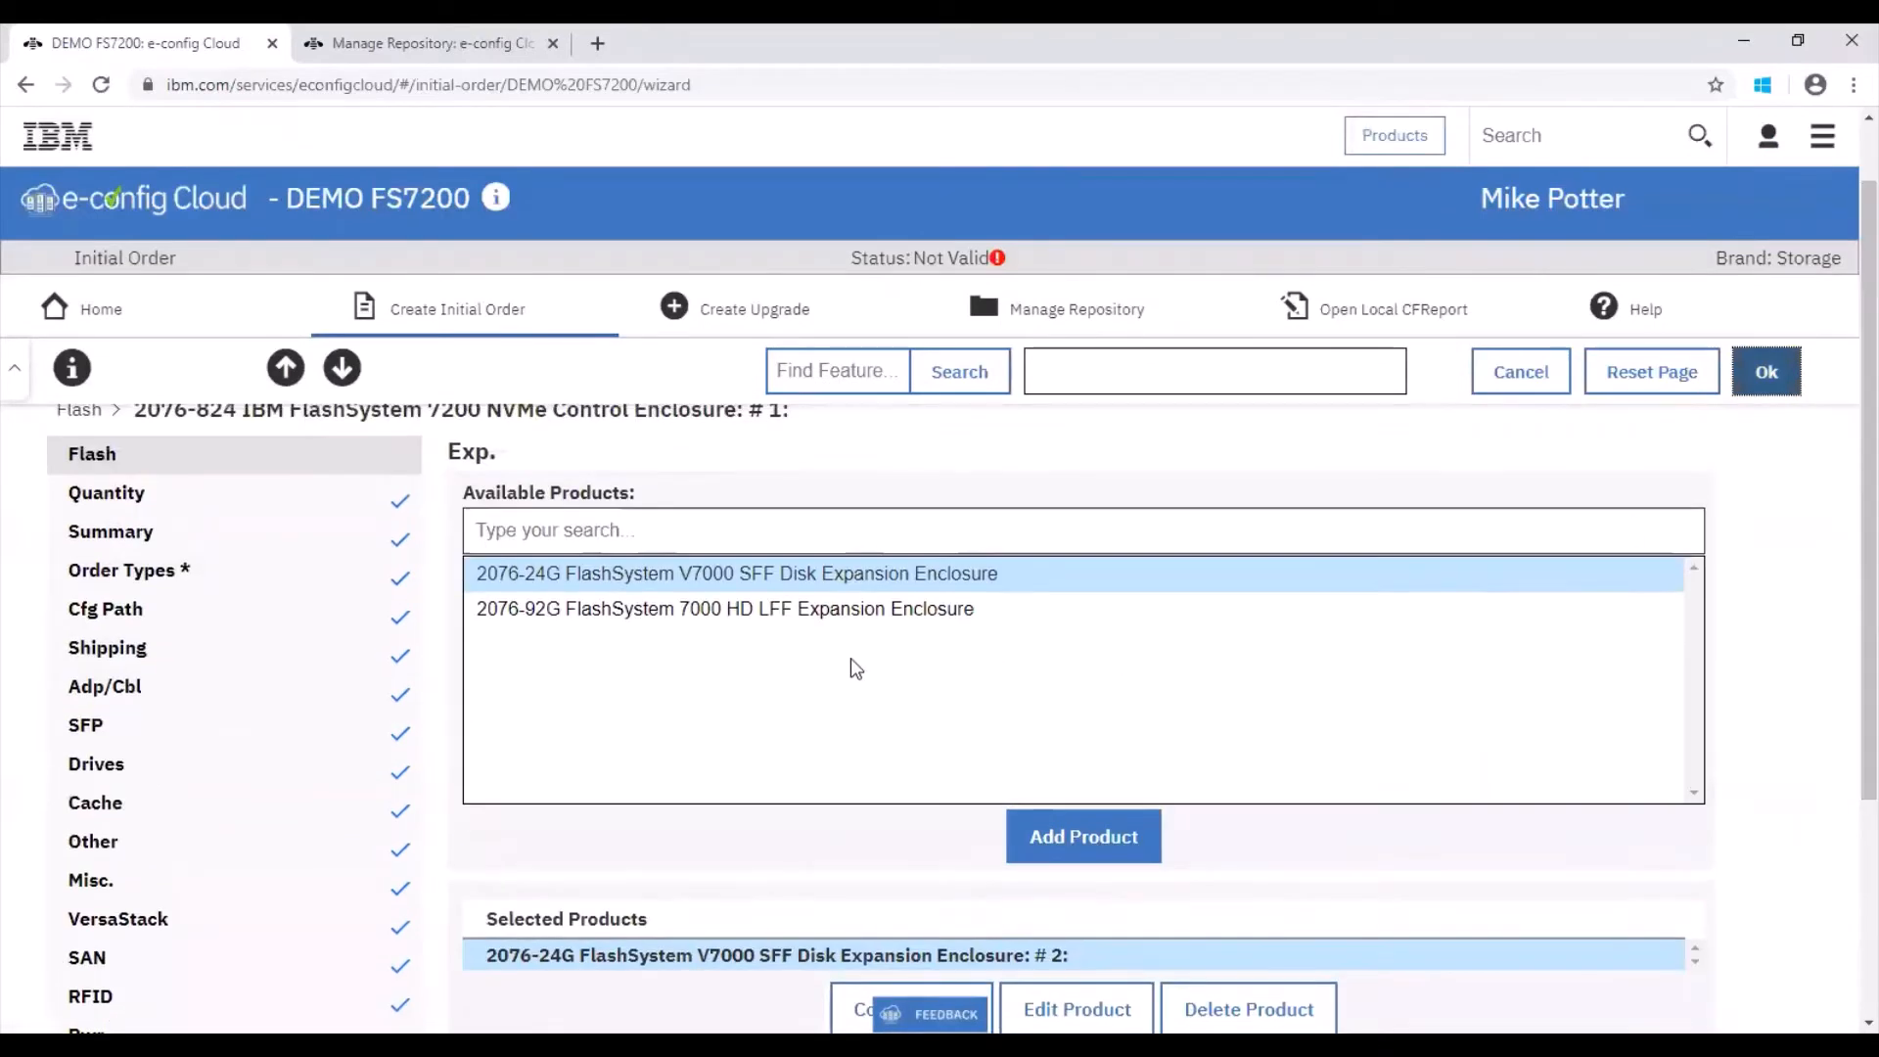
pyautogui.scroll(-3, 1840, 532)
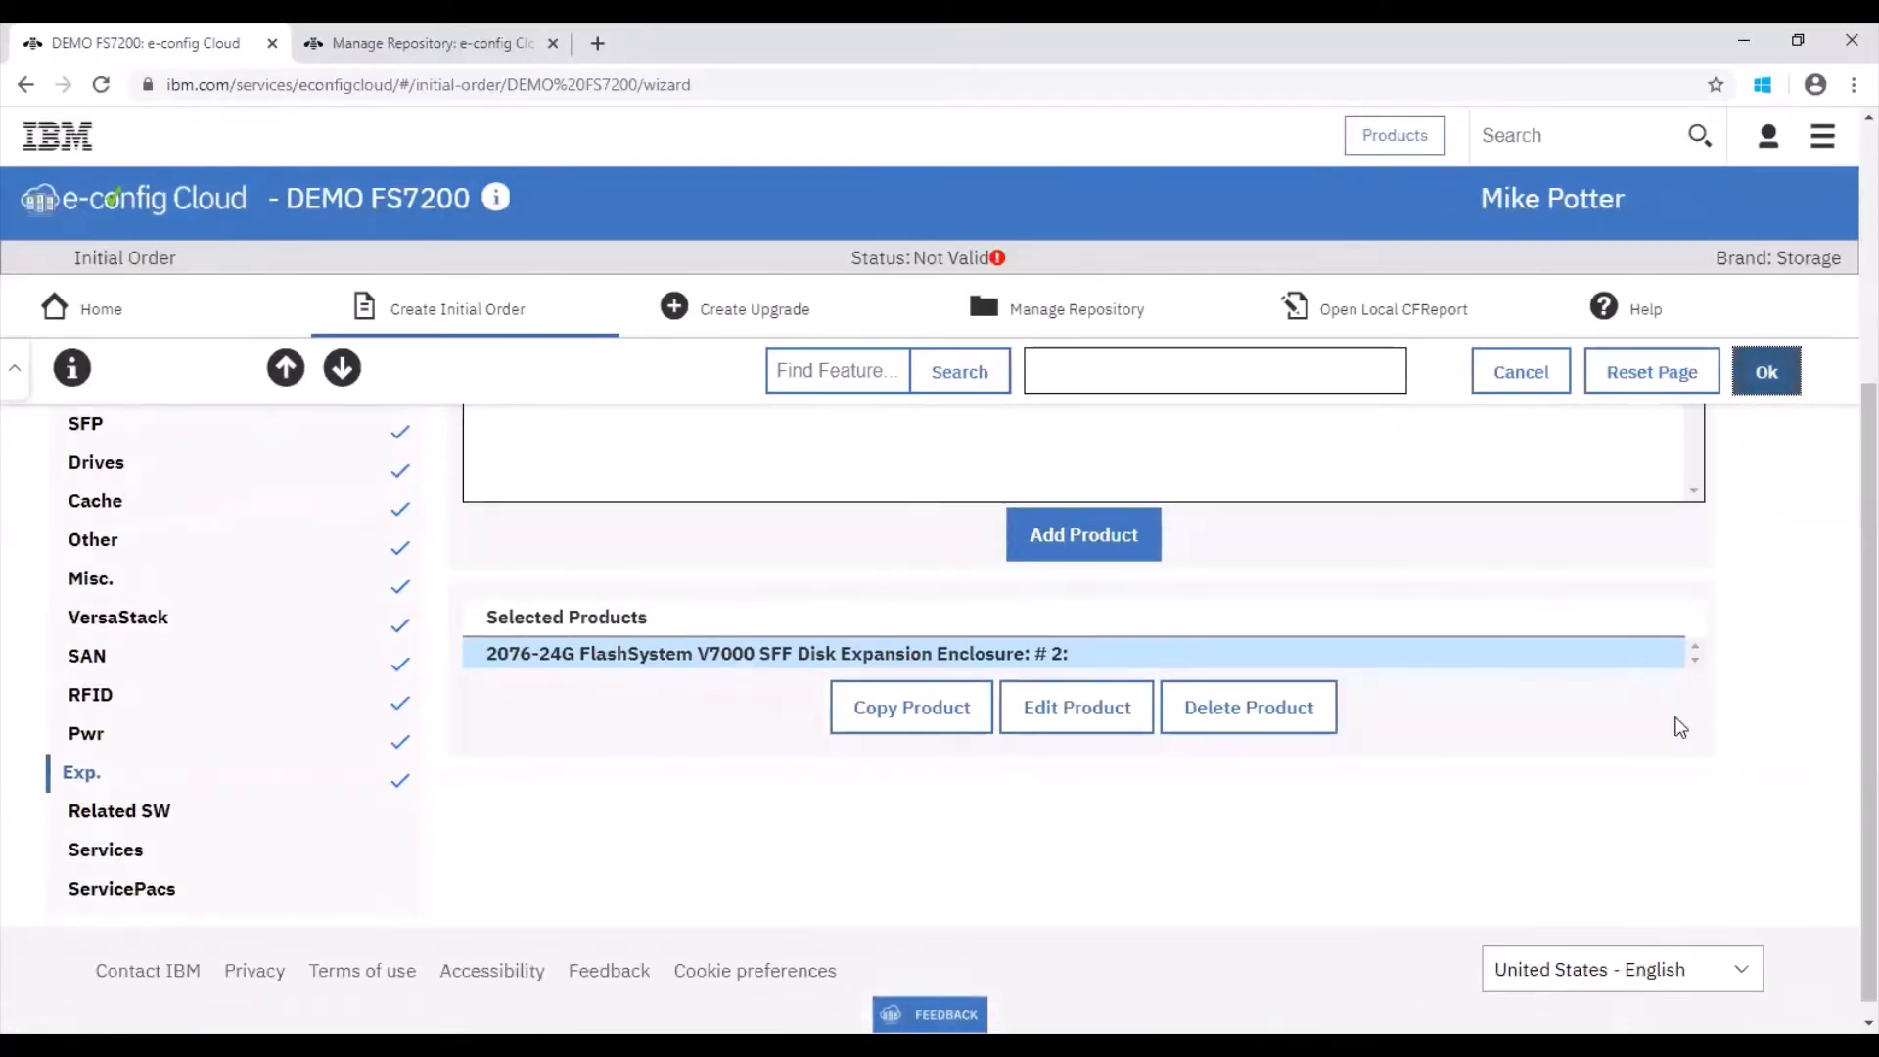
pyautogui.click(111, 813)
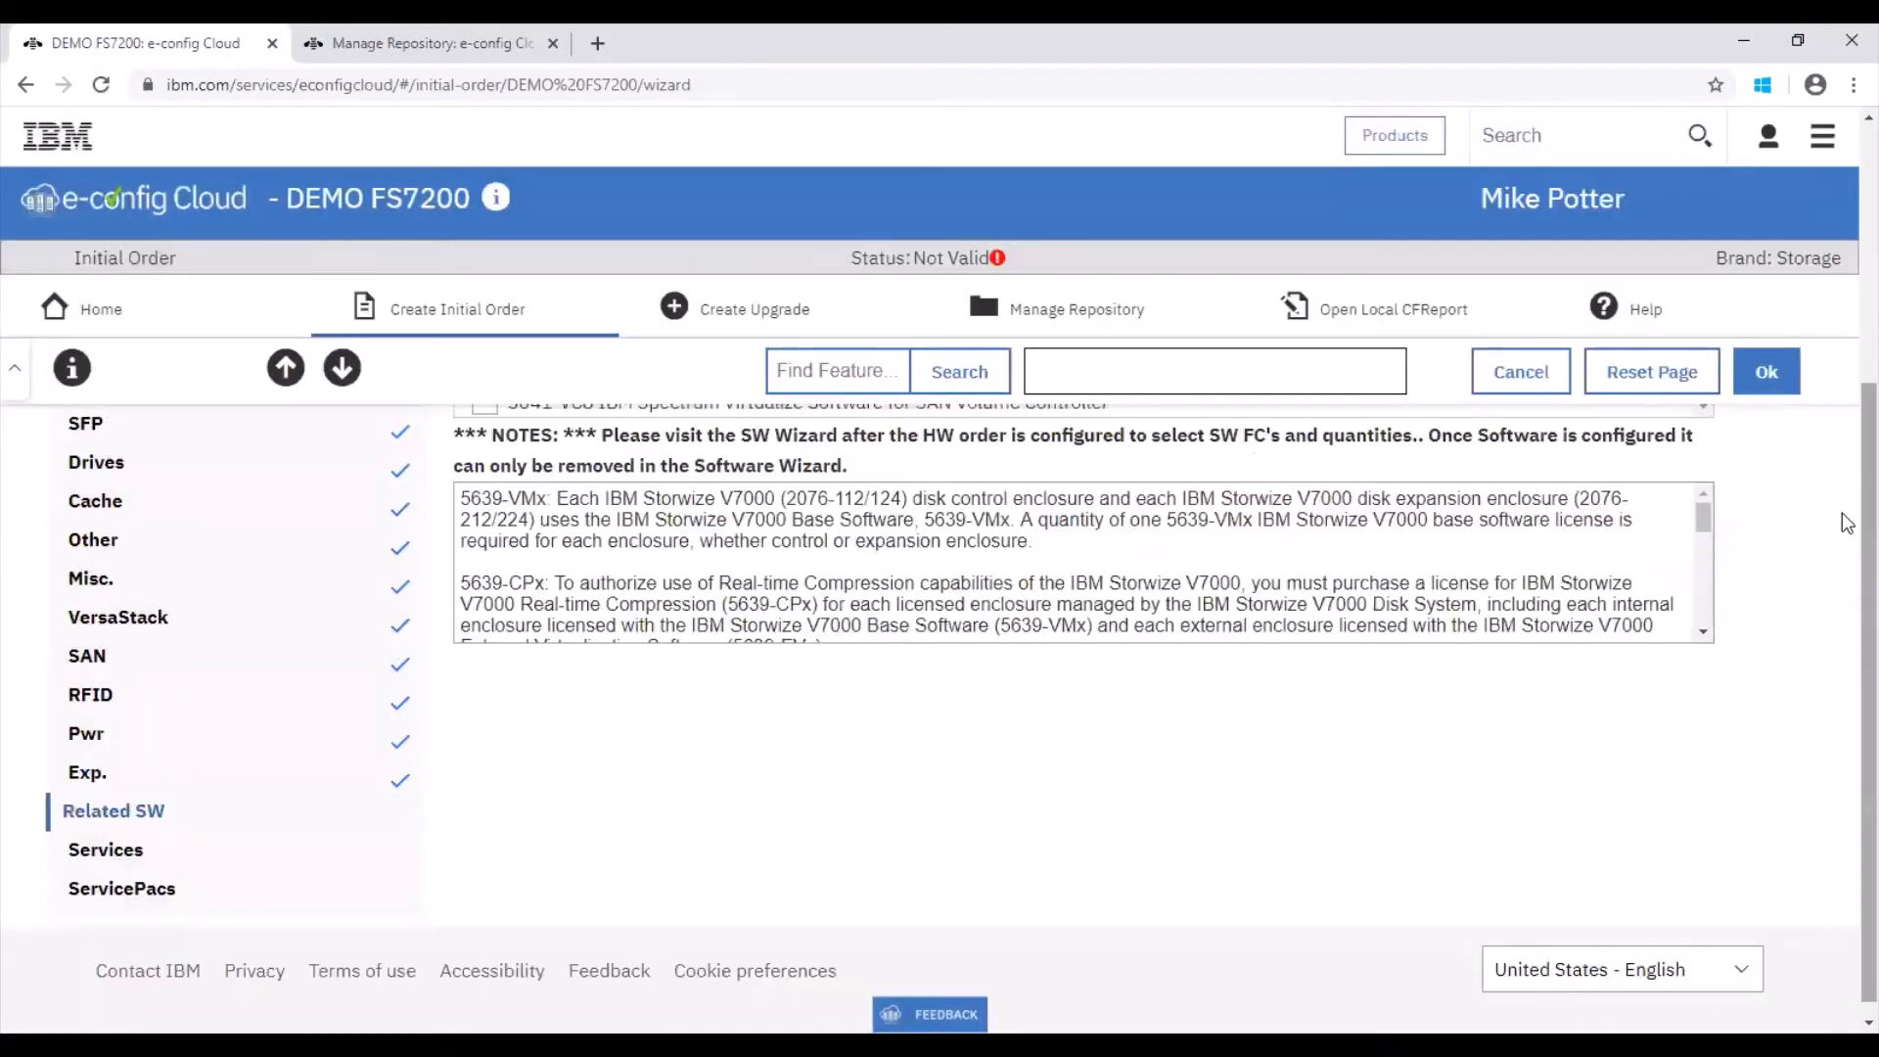
# Step: Review the related software, move on to Services, and confirm the control enclosure configuration
pyautogui.scroll(3, 1846, 523)
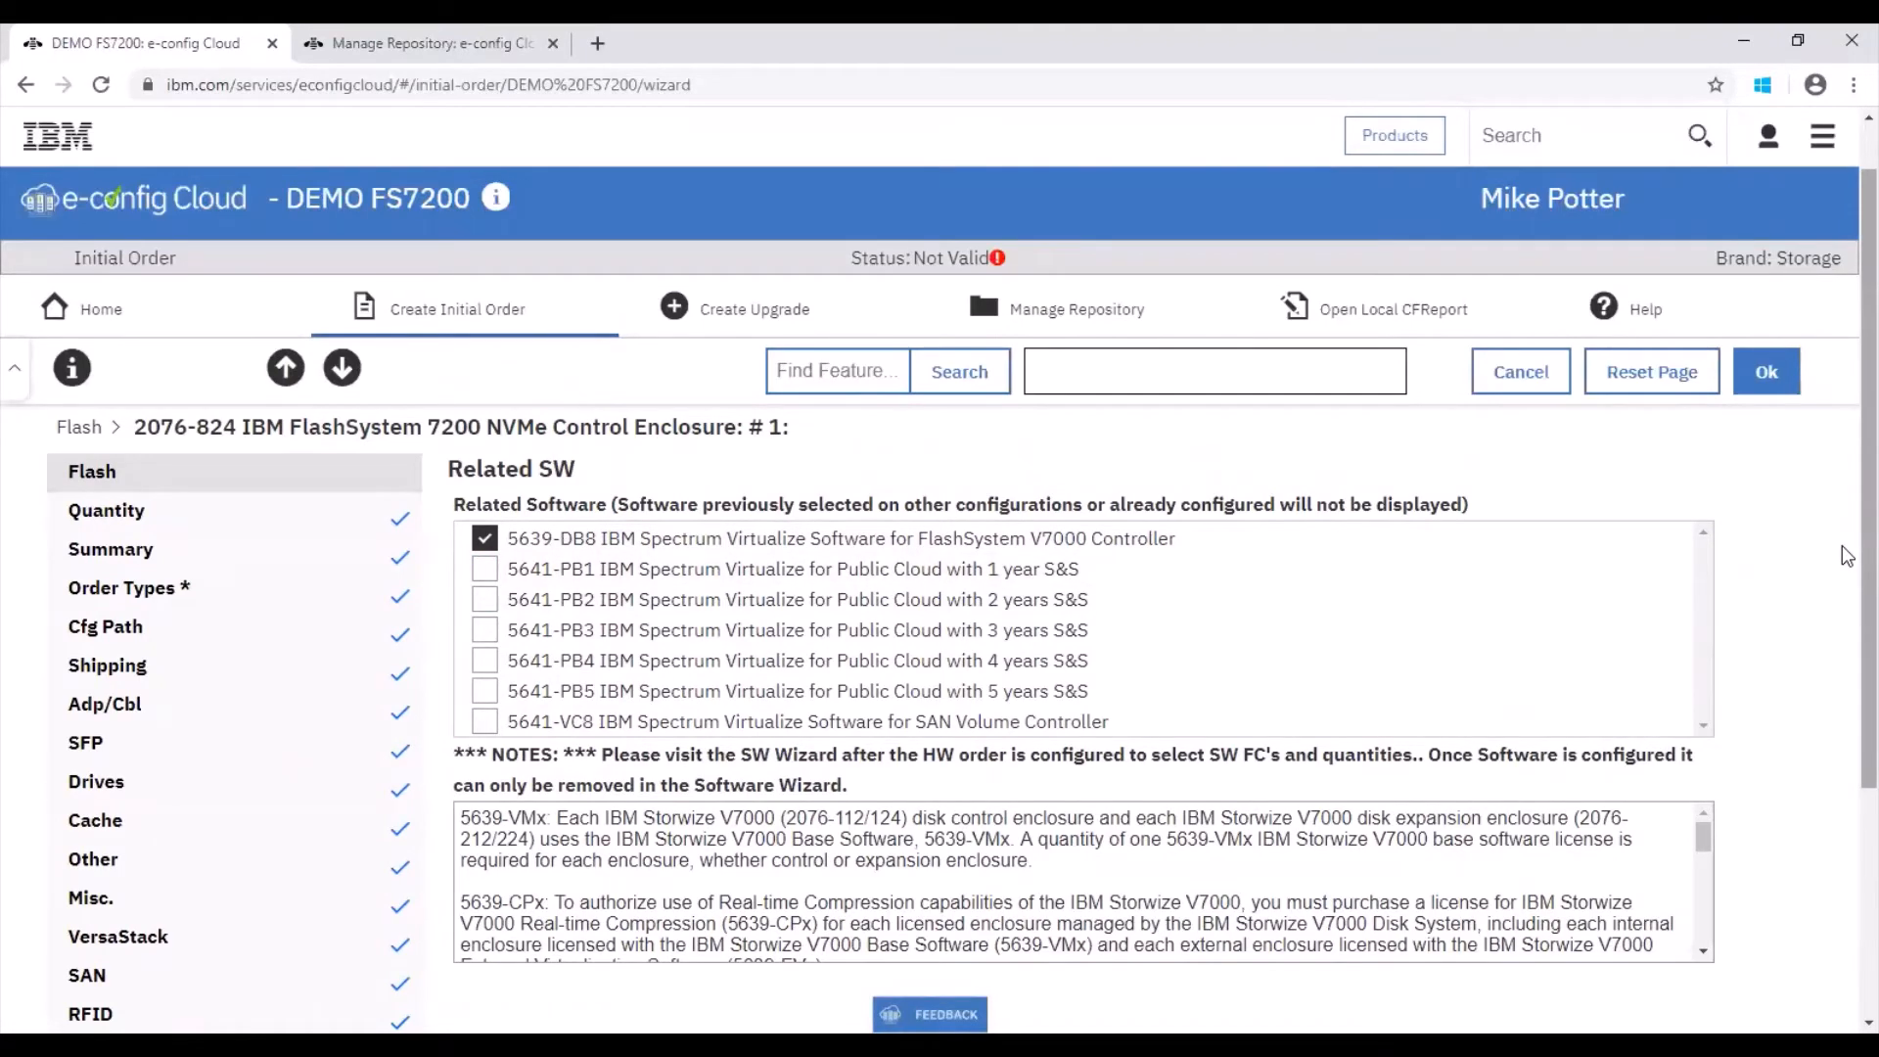
pyautogui.scroll(-3, 1840, 636)
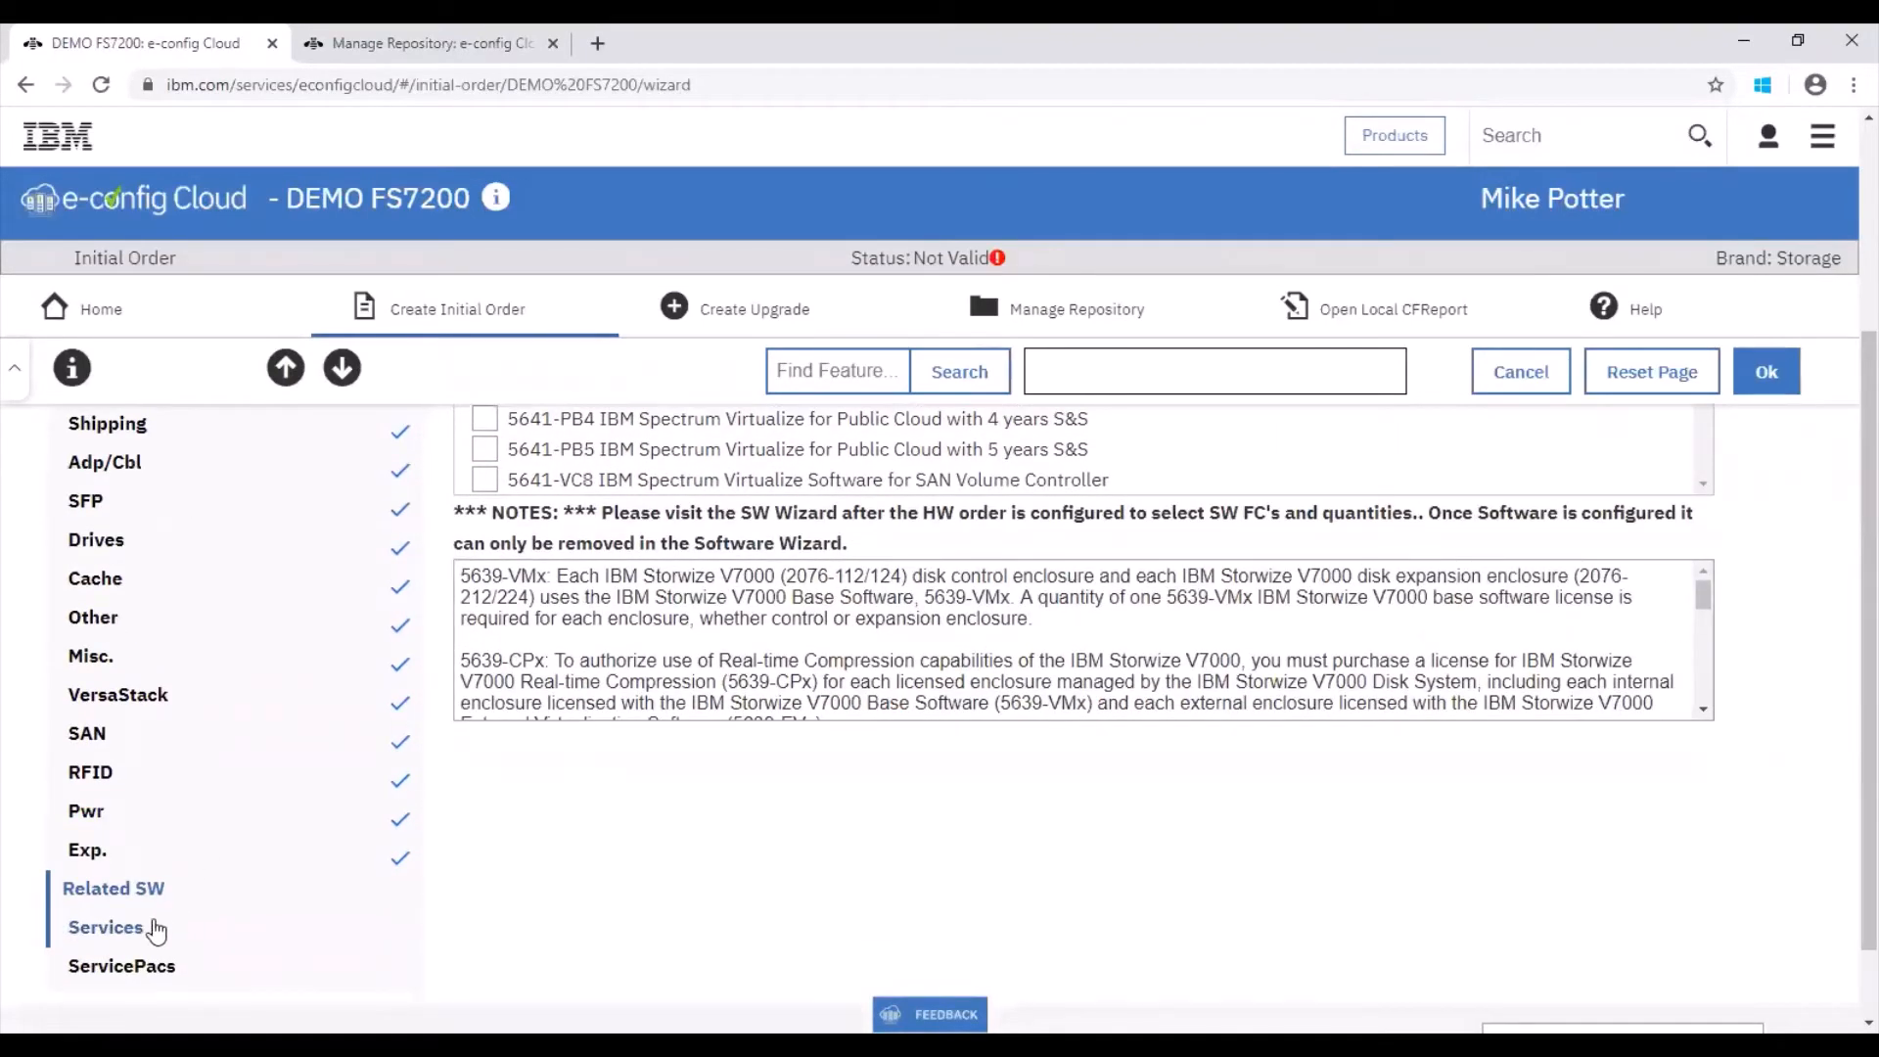
pyautogui.click(154, 929)
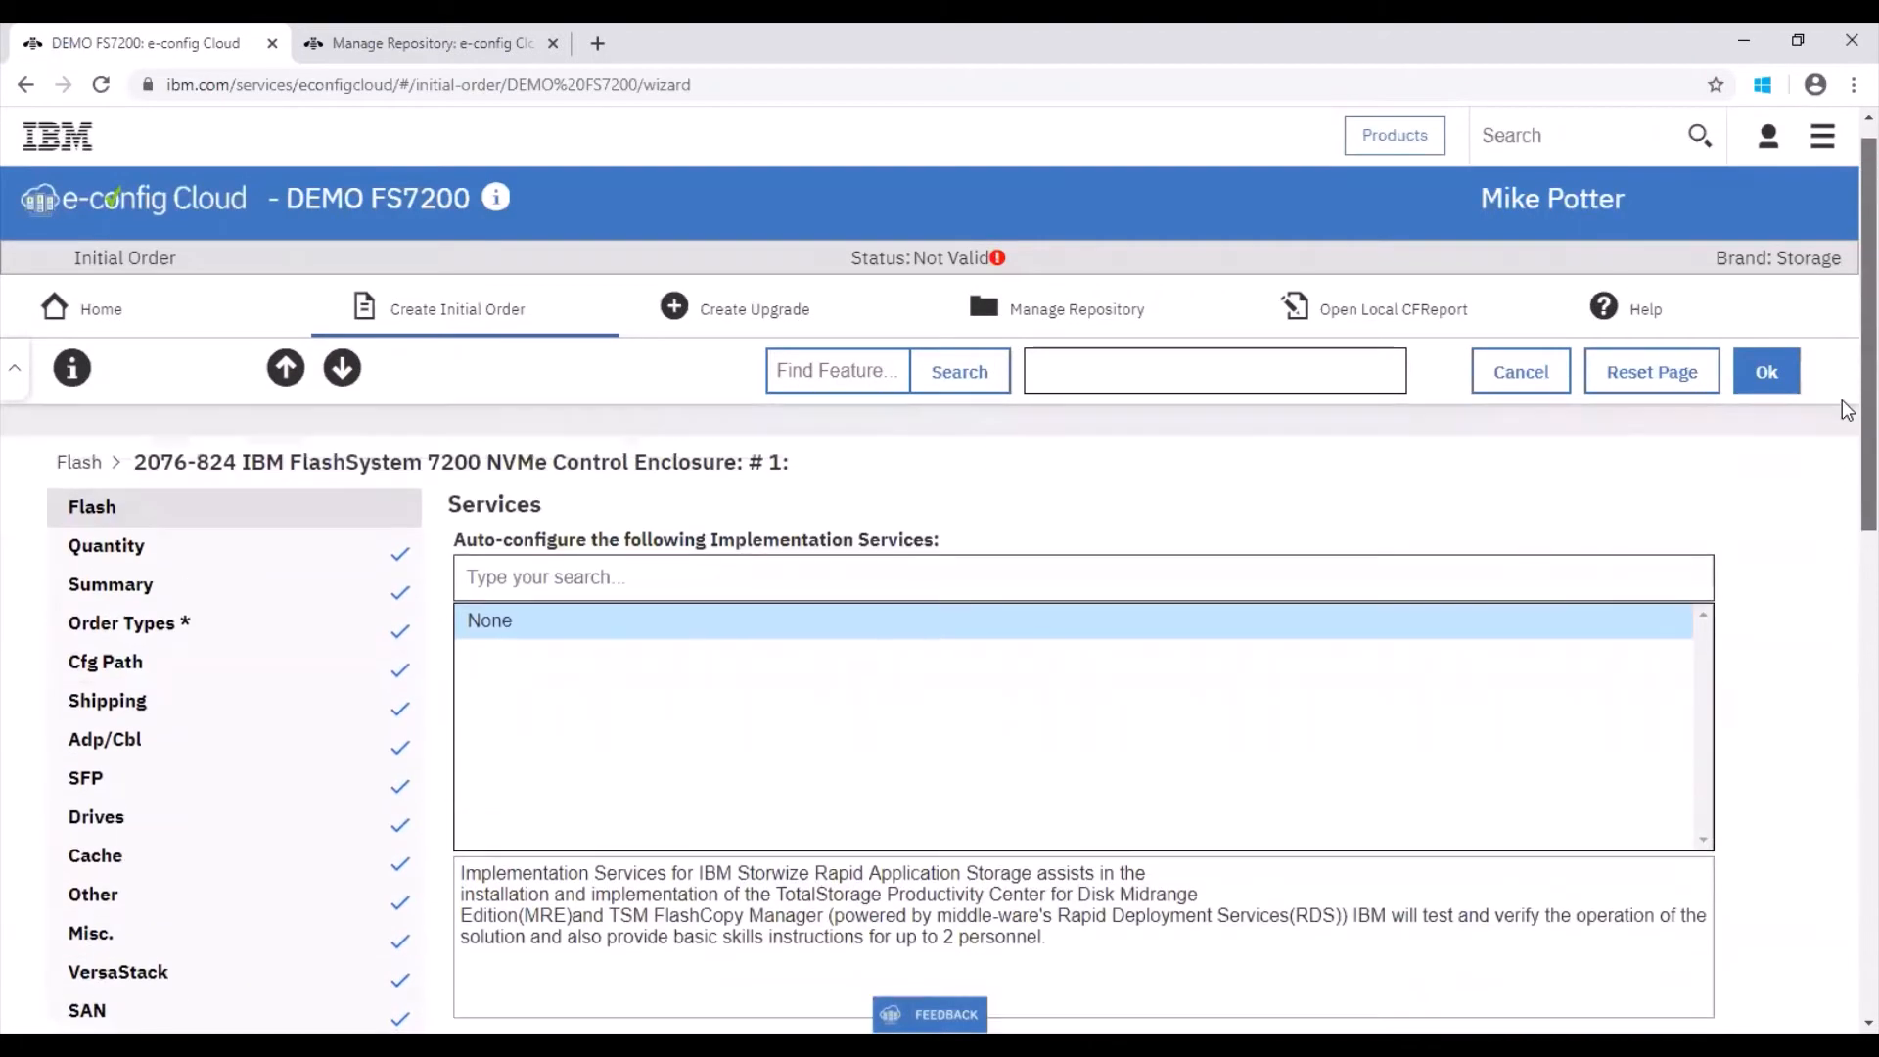
pyautogui.scroll(-6, 1844, 587)
pyautogui.click(217, 719)
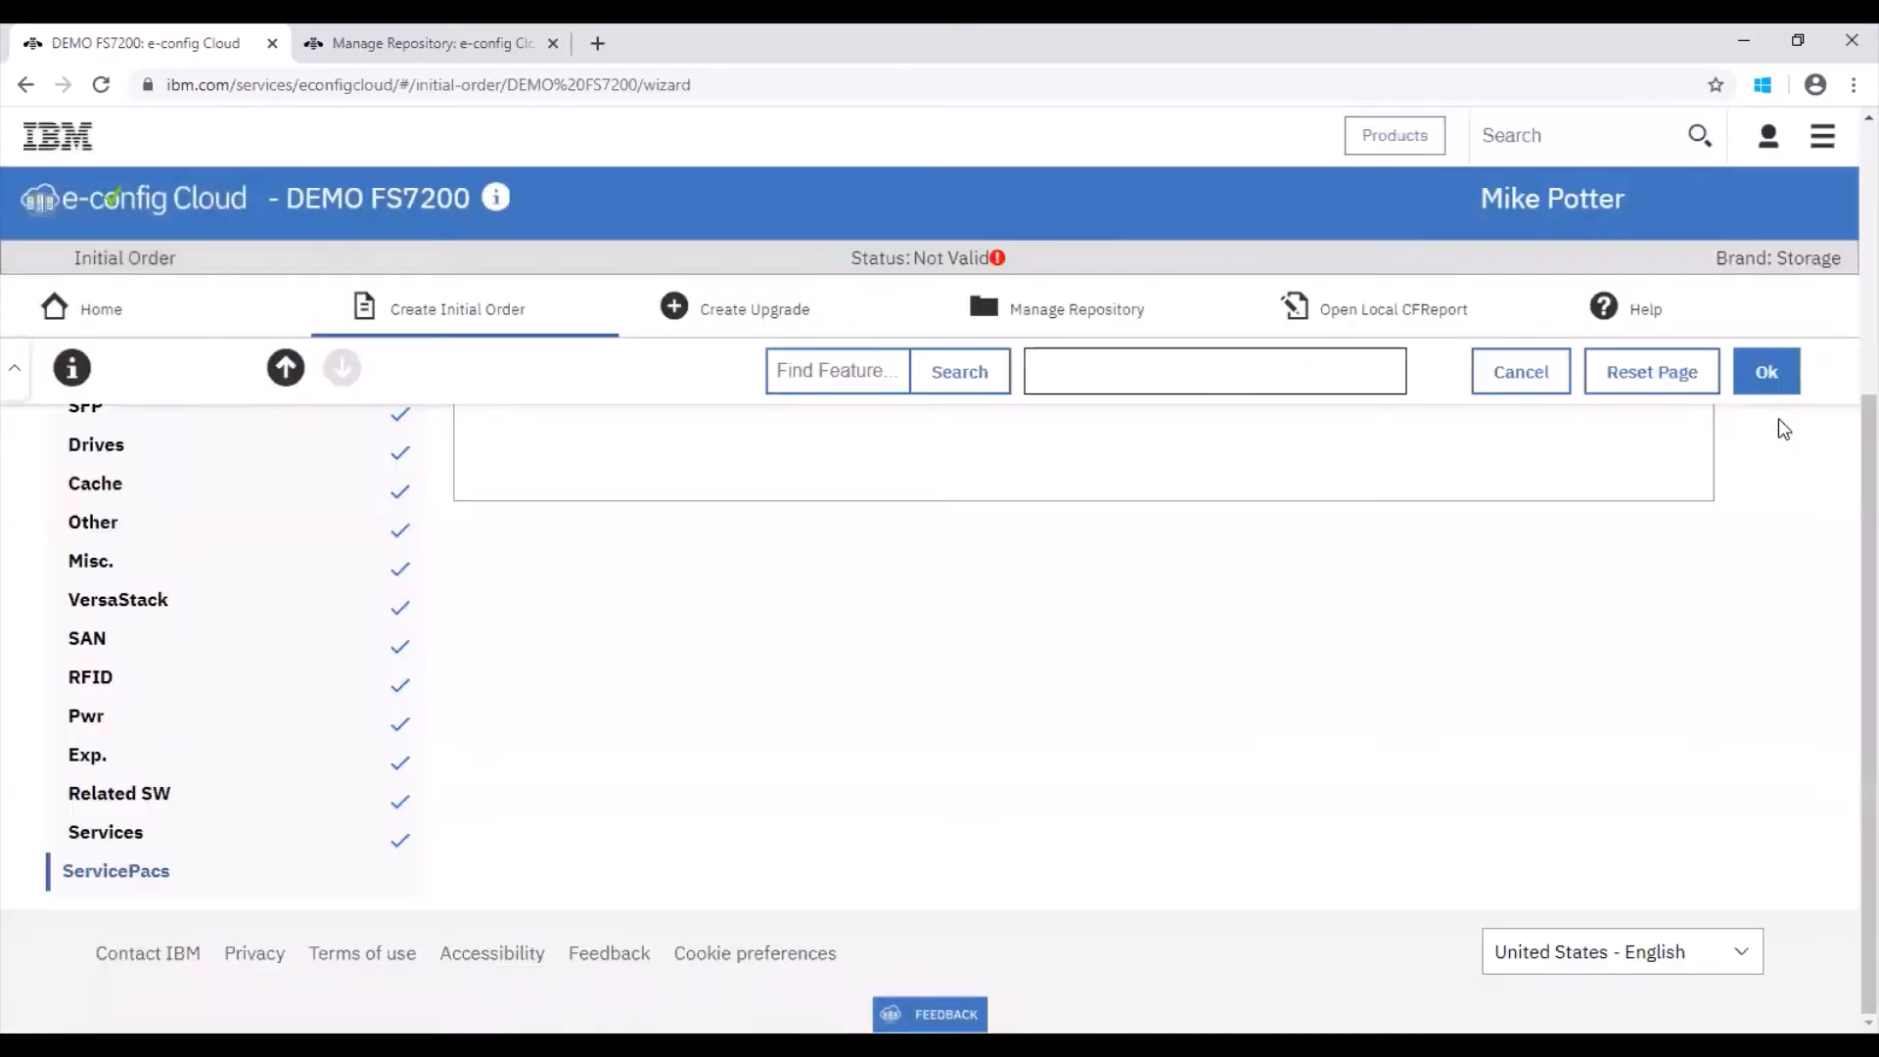
pyautogui.click(1783, 372)
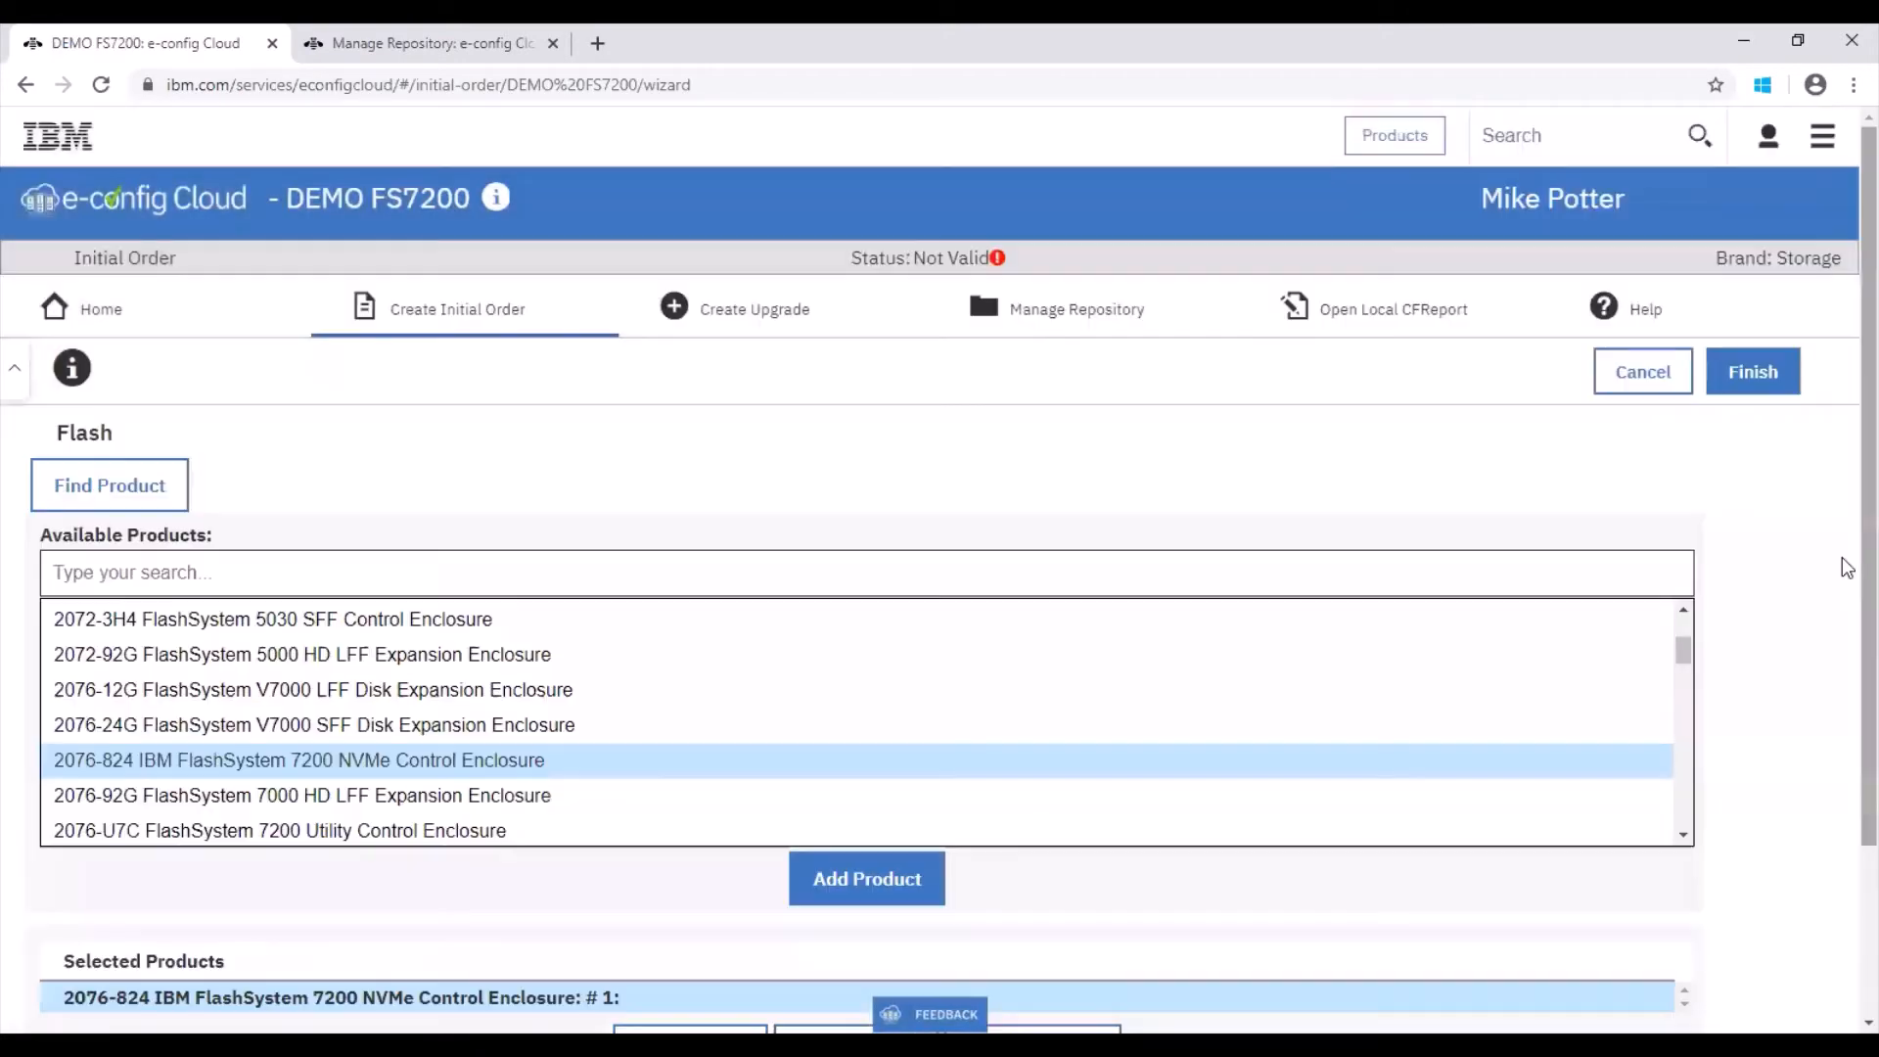
# Step: Finish the initial order wizard to open the configuration messages
pyautogui.scroll(-2, 1846, 685)
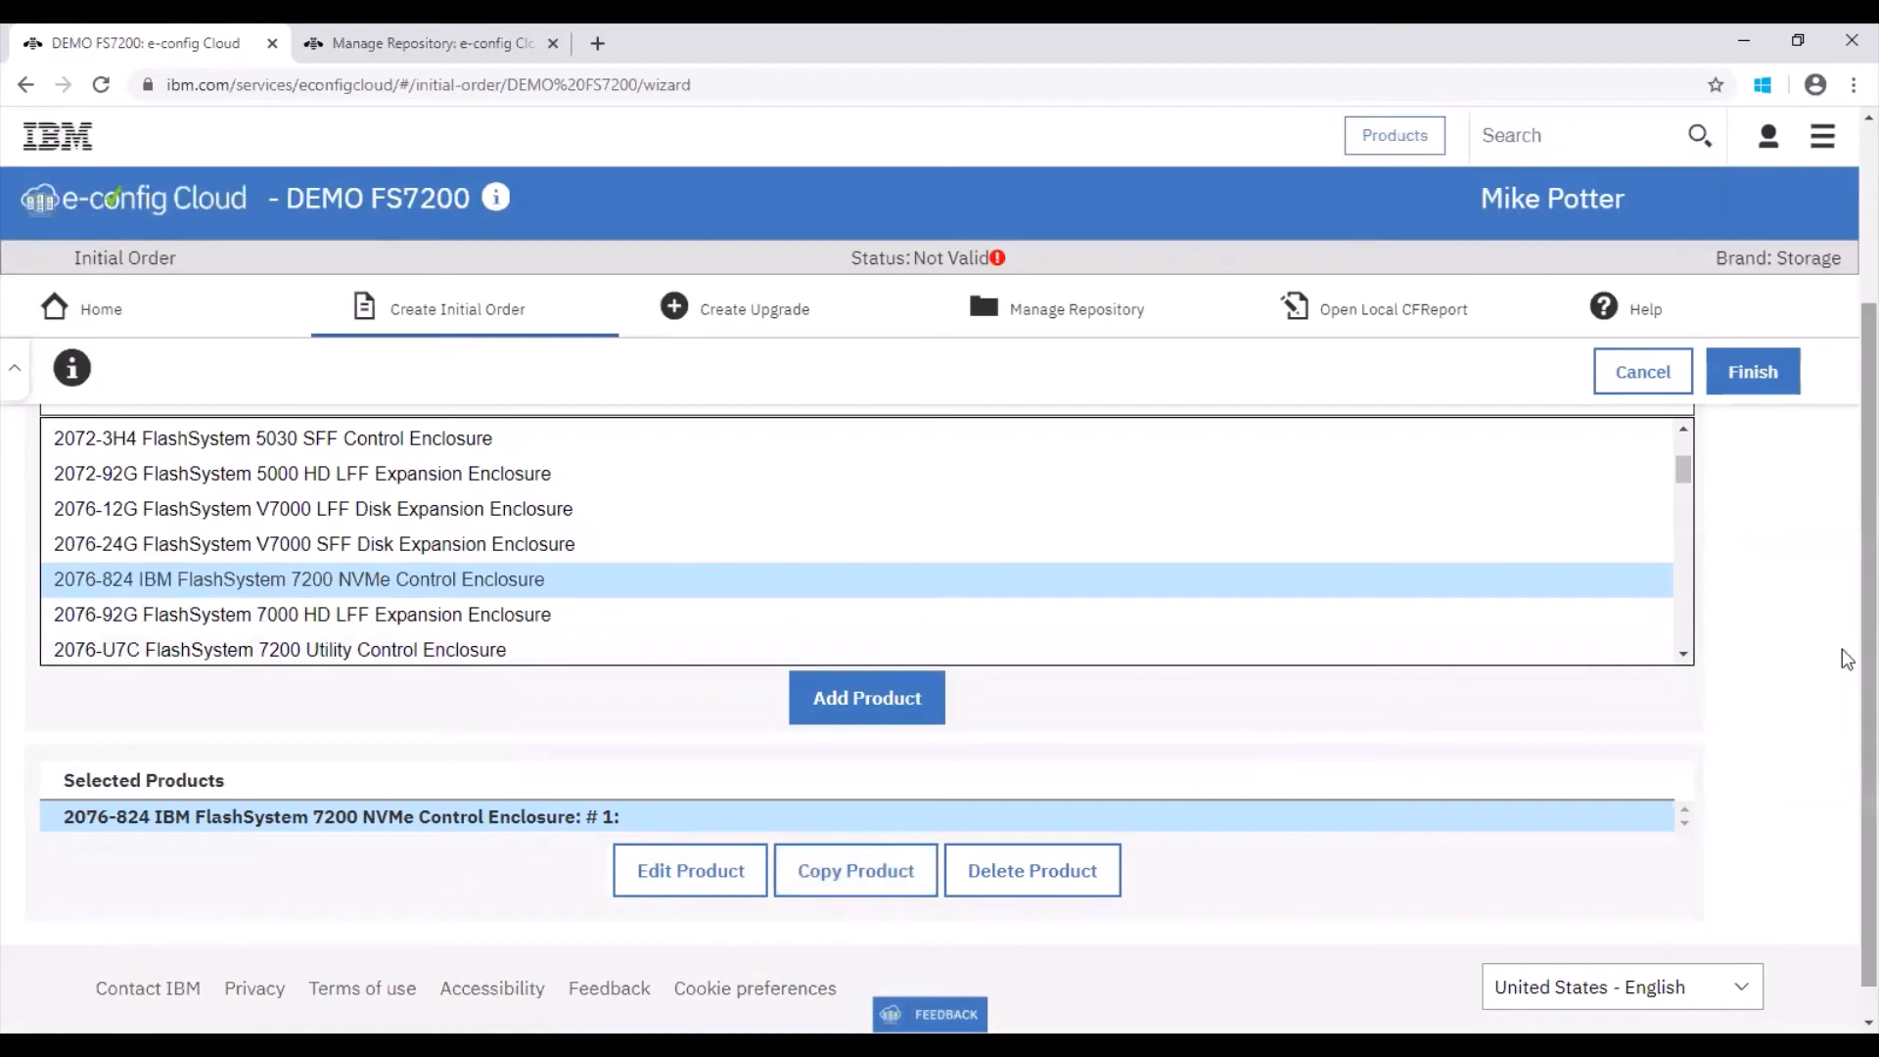
pyautogui.scroll(3, 1847, 659)
pyautogui.click(1762, 371)
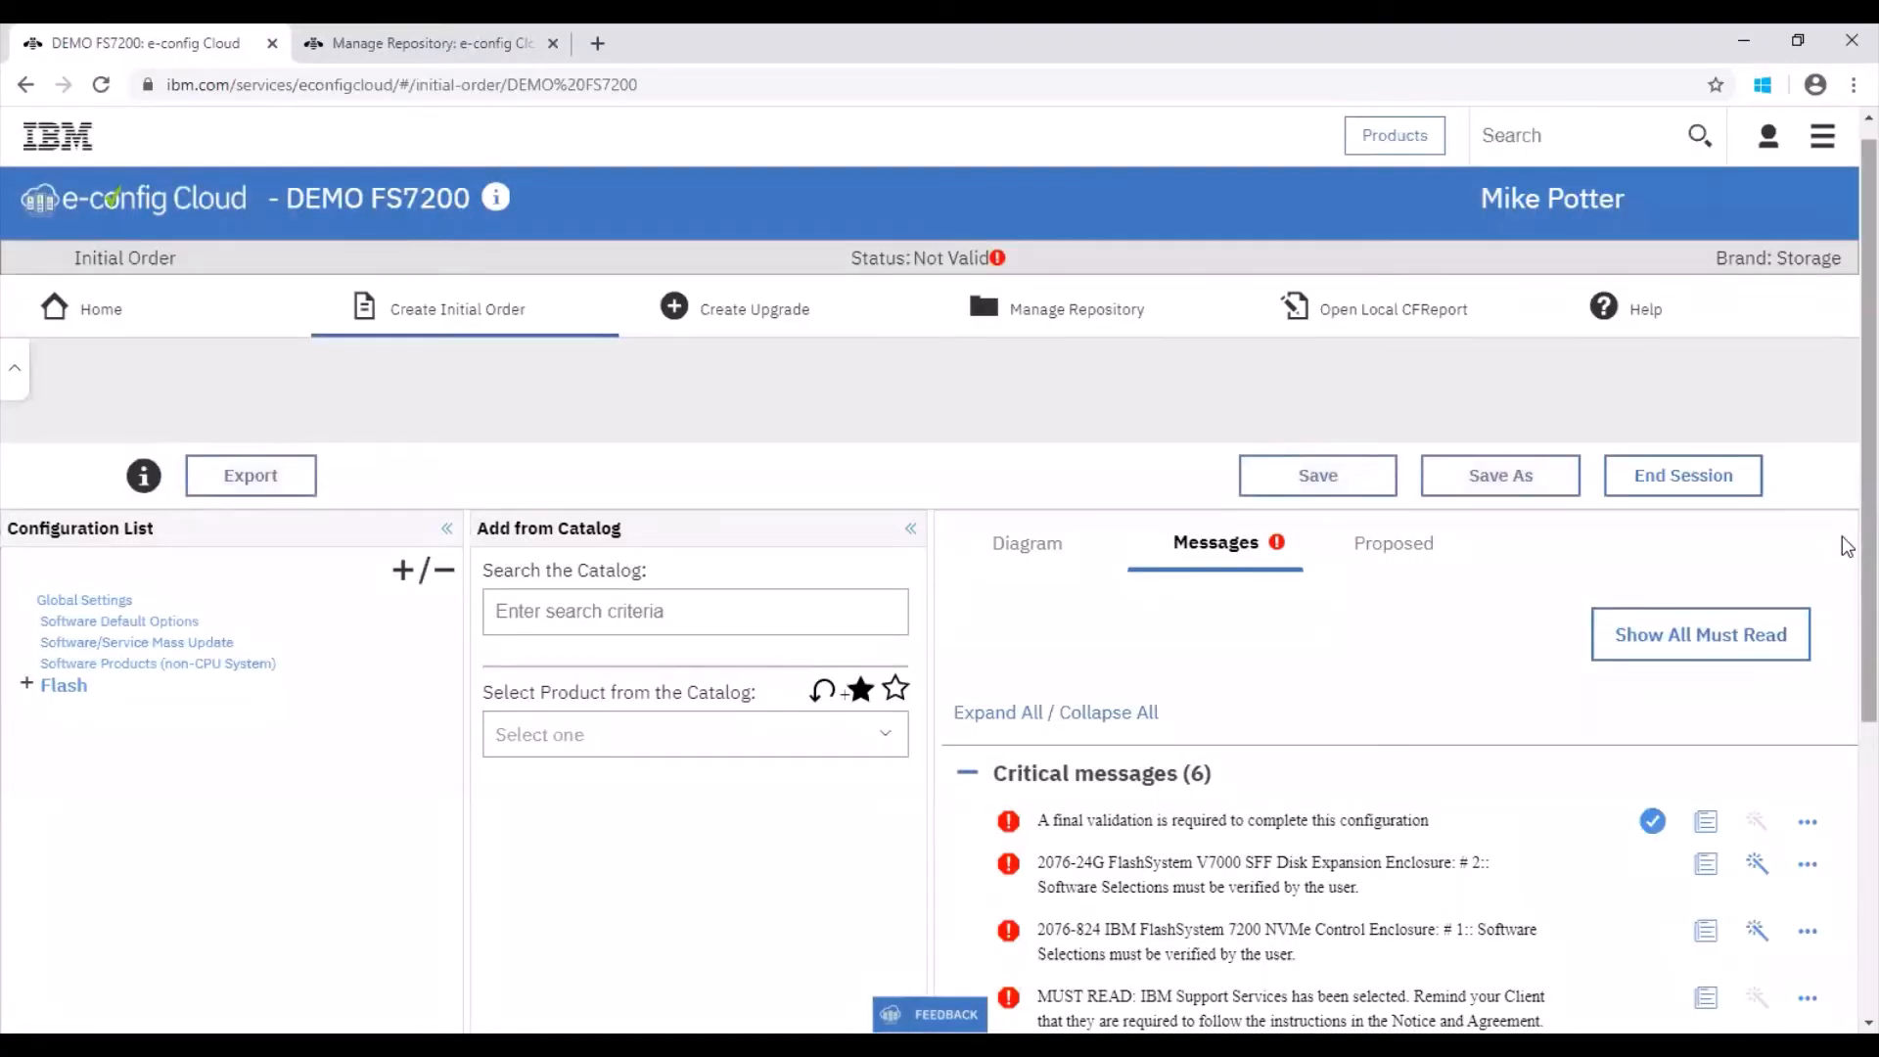
# Step: Acknowledge the three MUST READ messages by opening and closing each one's detailed error text
pyautogui.scroll(-3, 1846, 636)
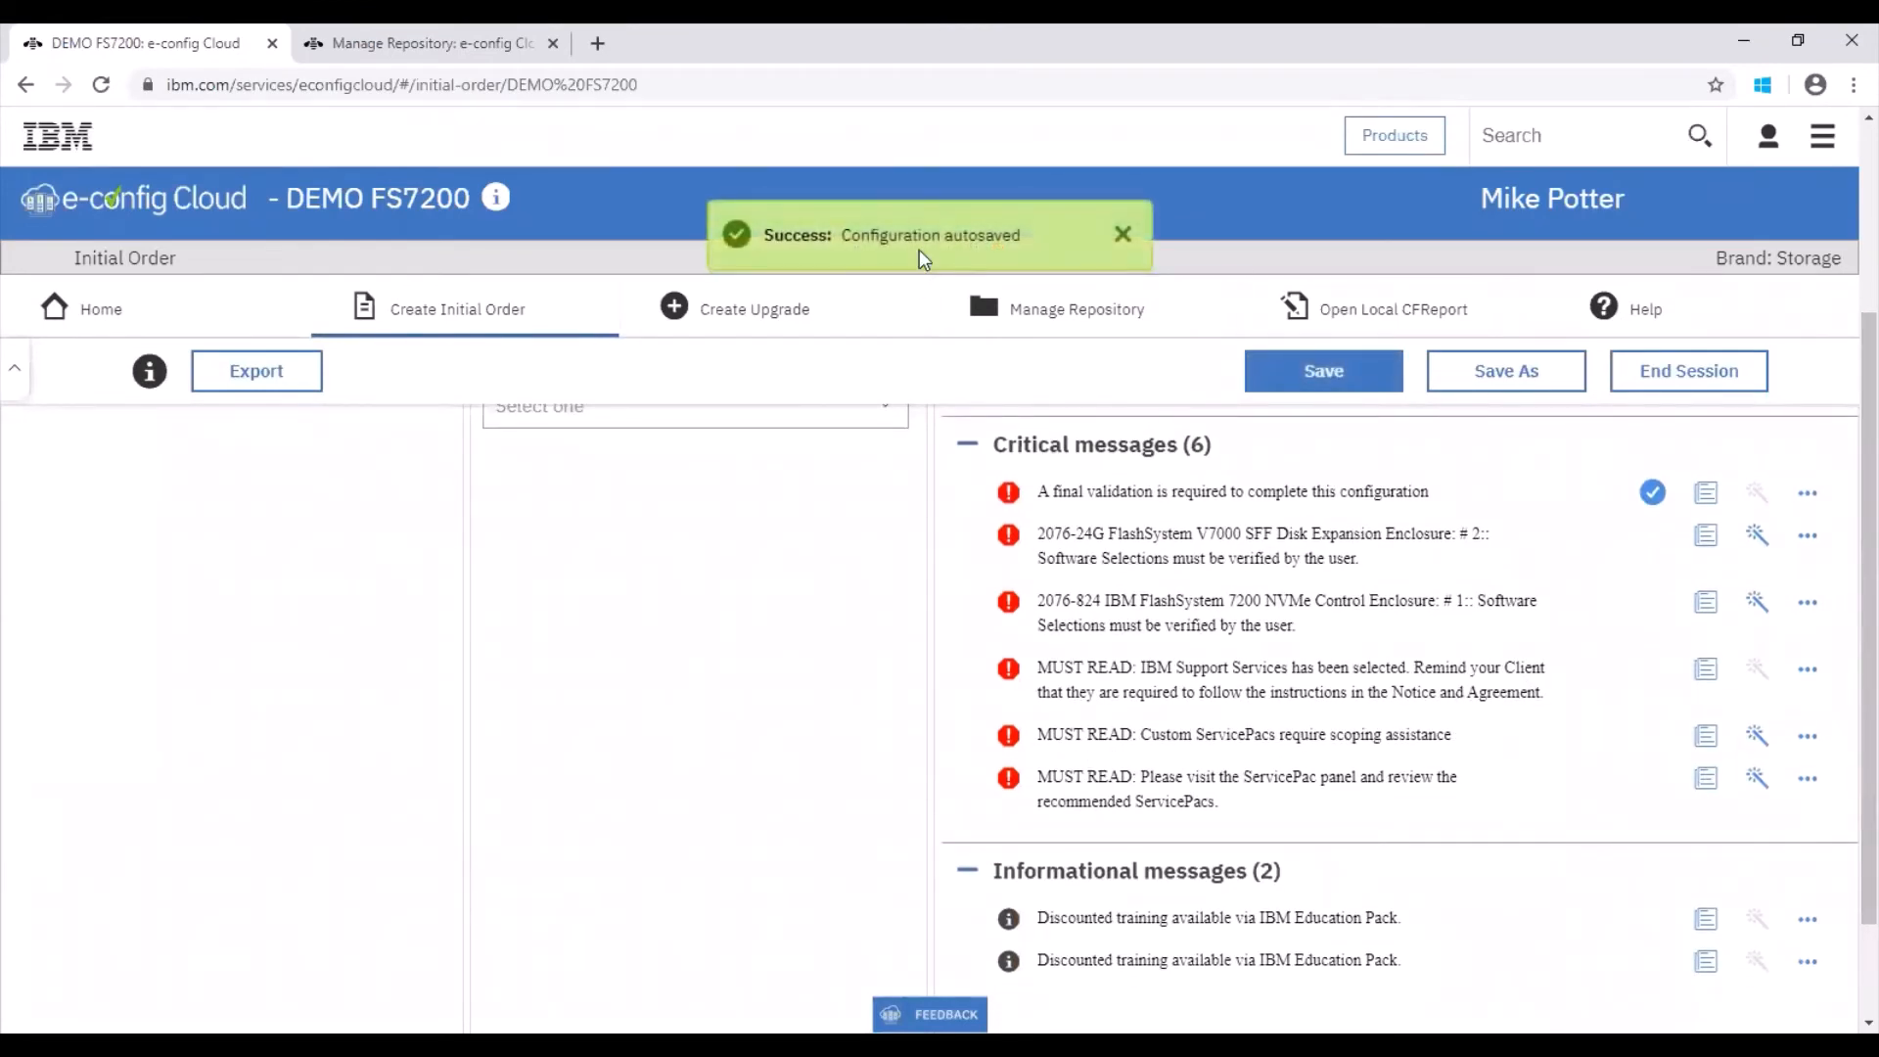
pyautogui.click(1708, 783)
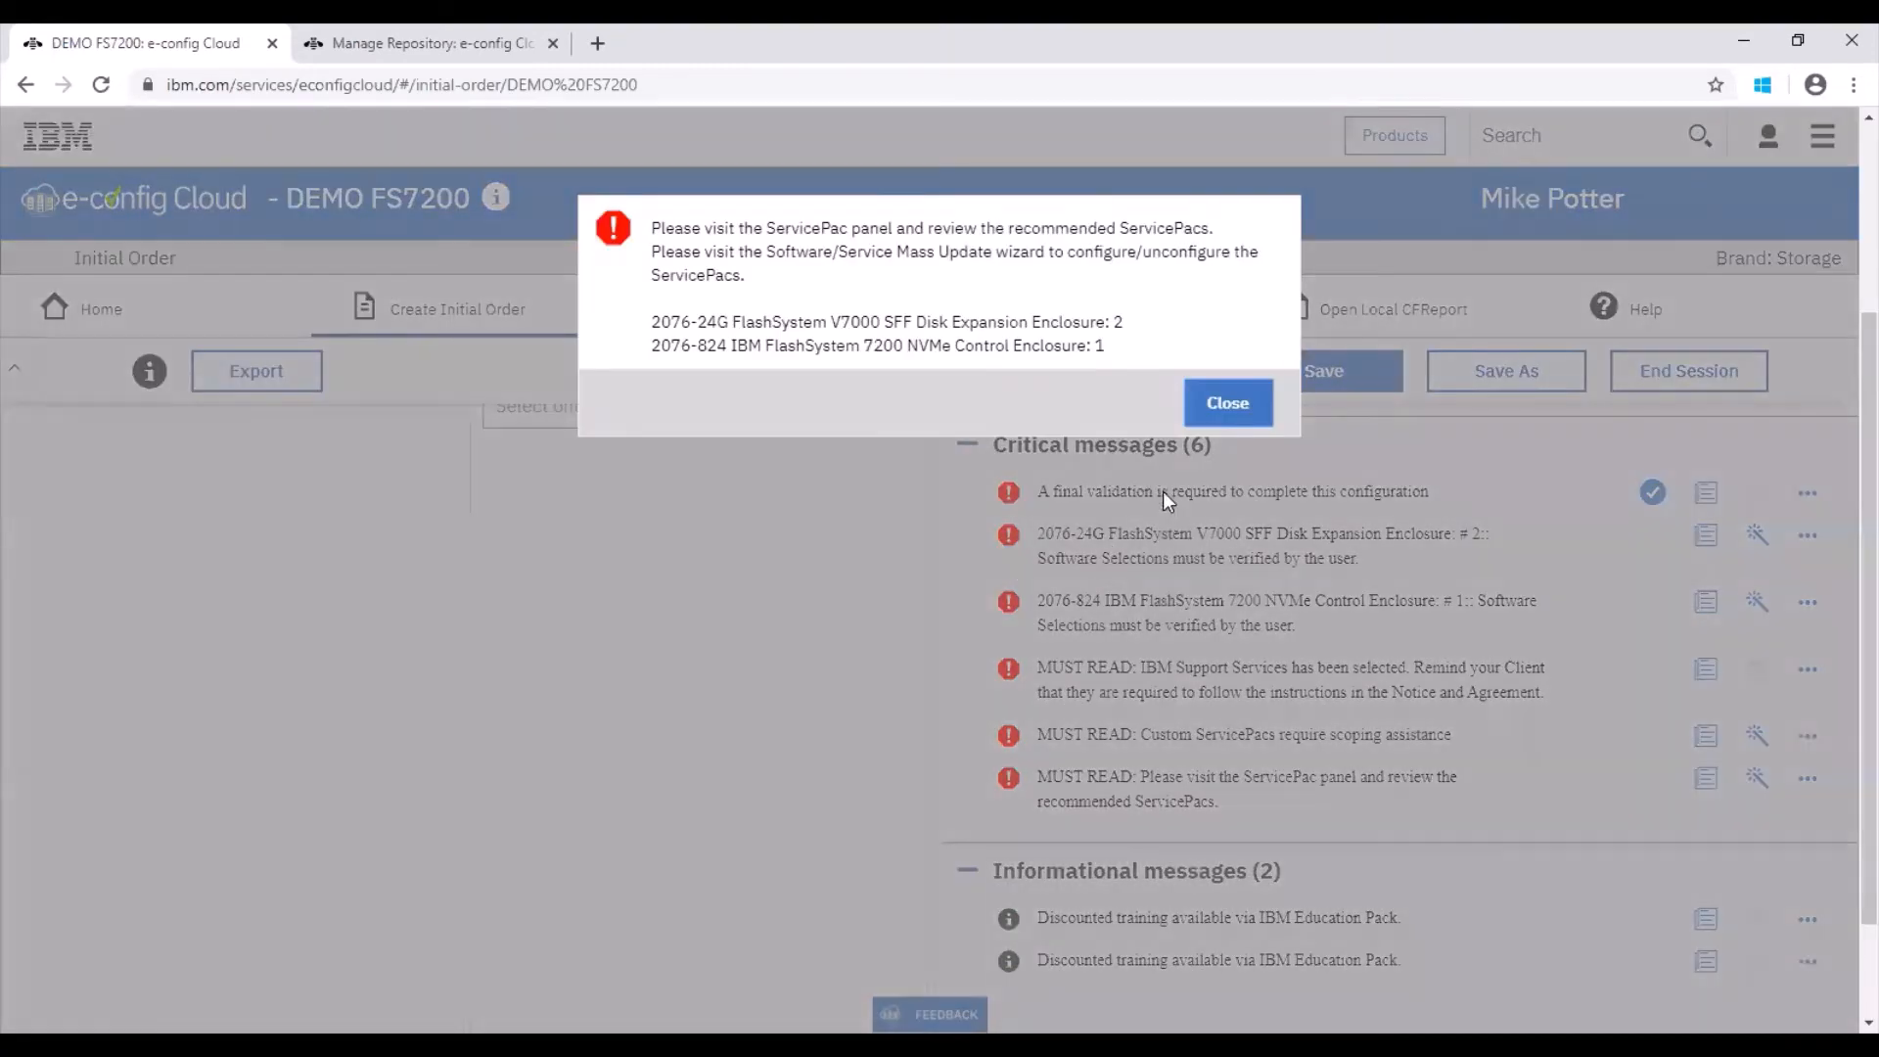
pyautogui.click(1228, 402)
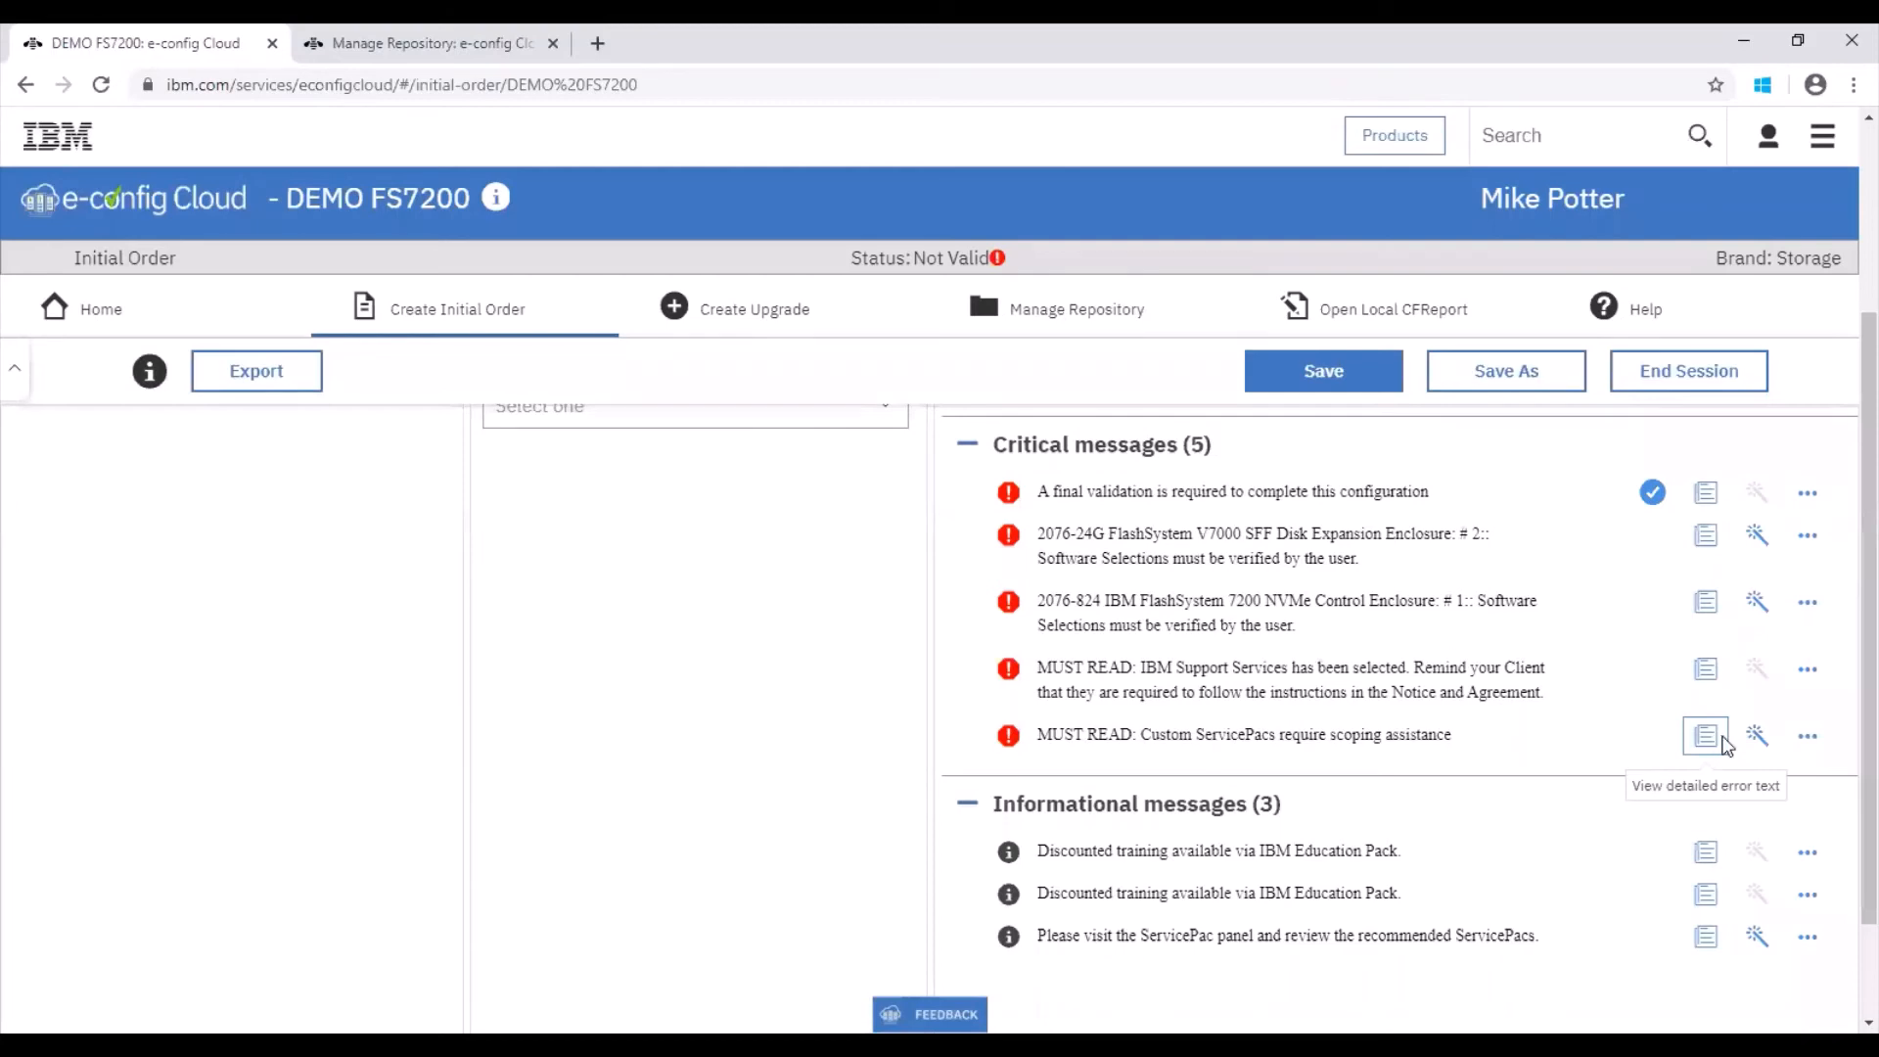
pyautogui.click(1721, 743)
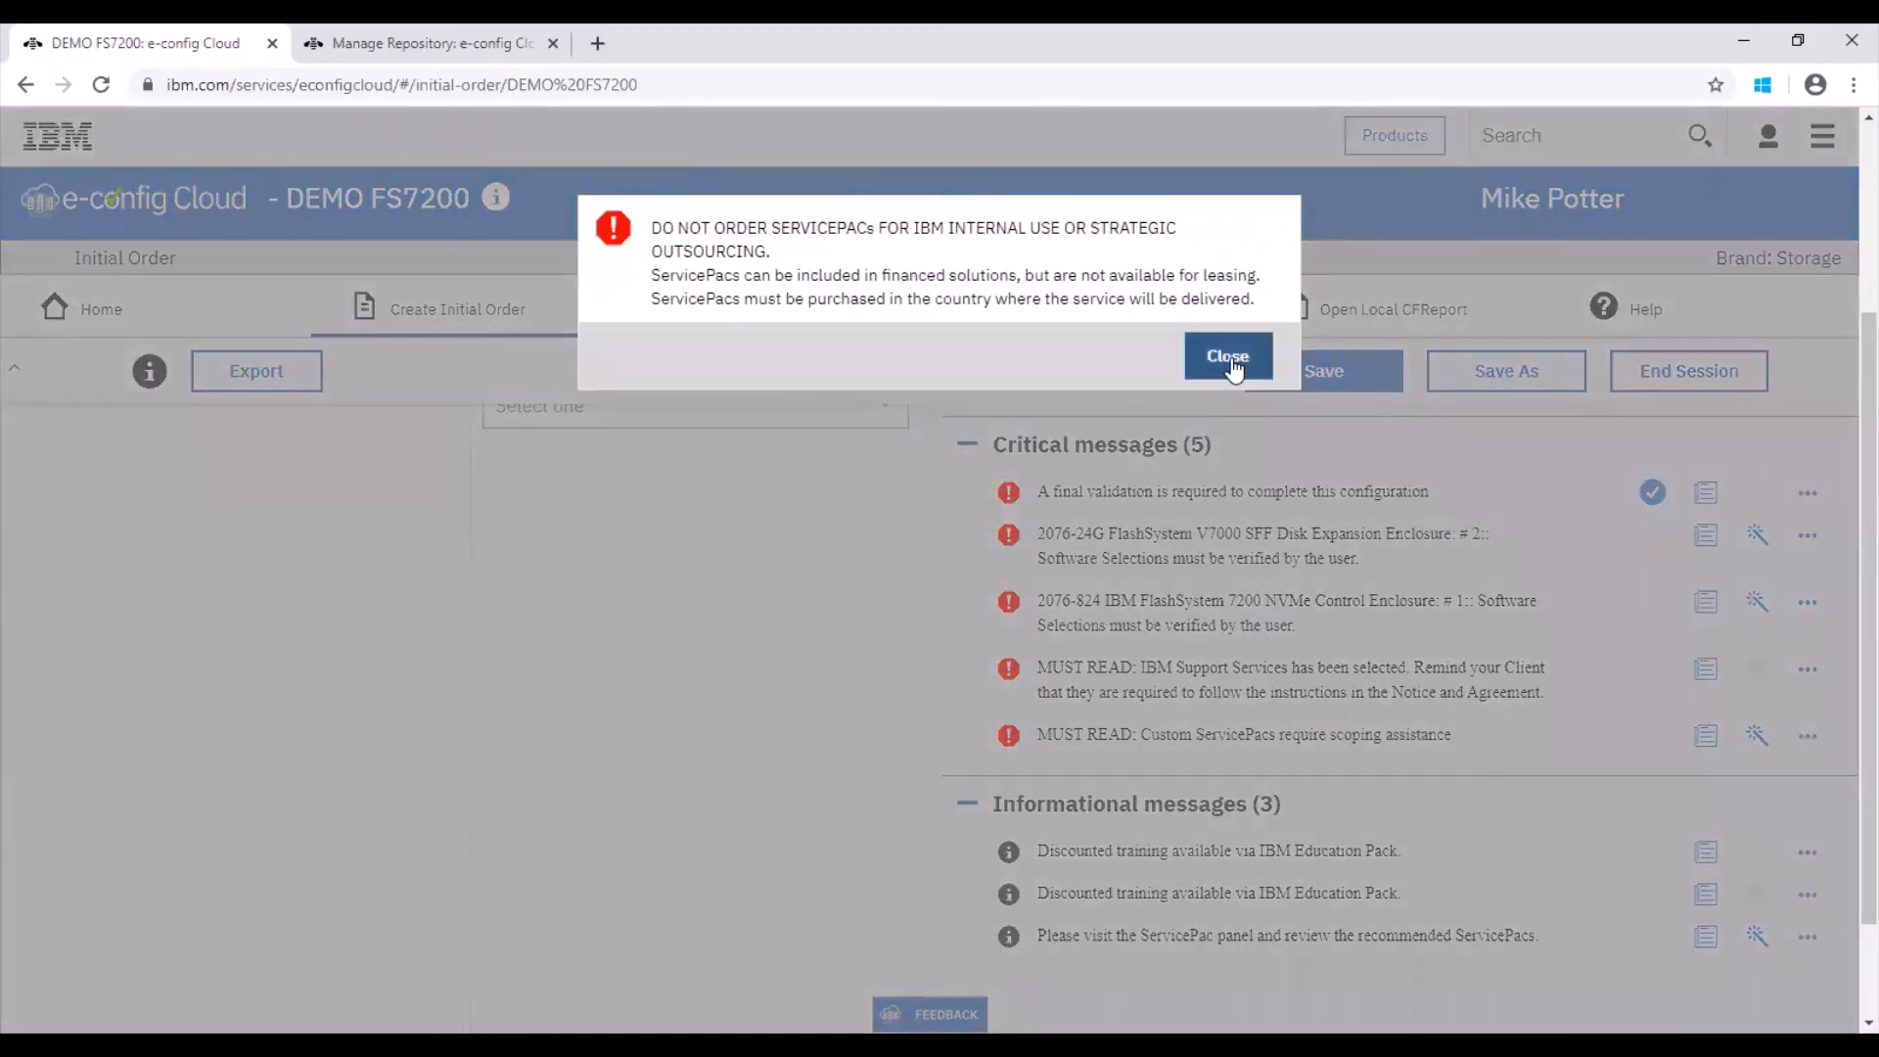
pyautogui.click(1224, 356)
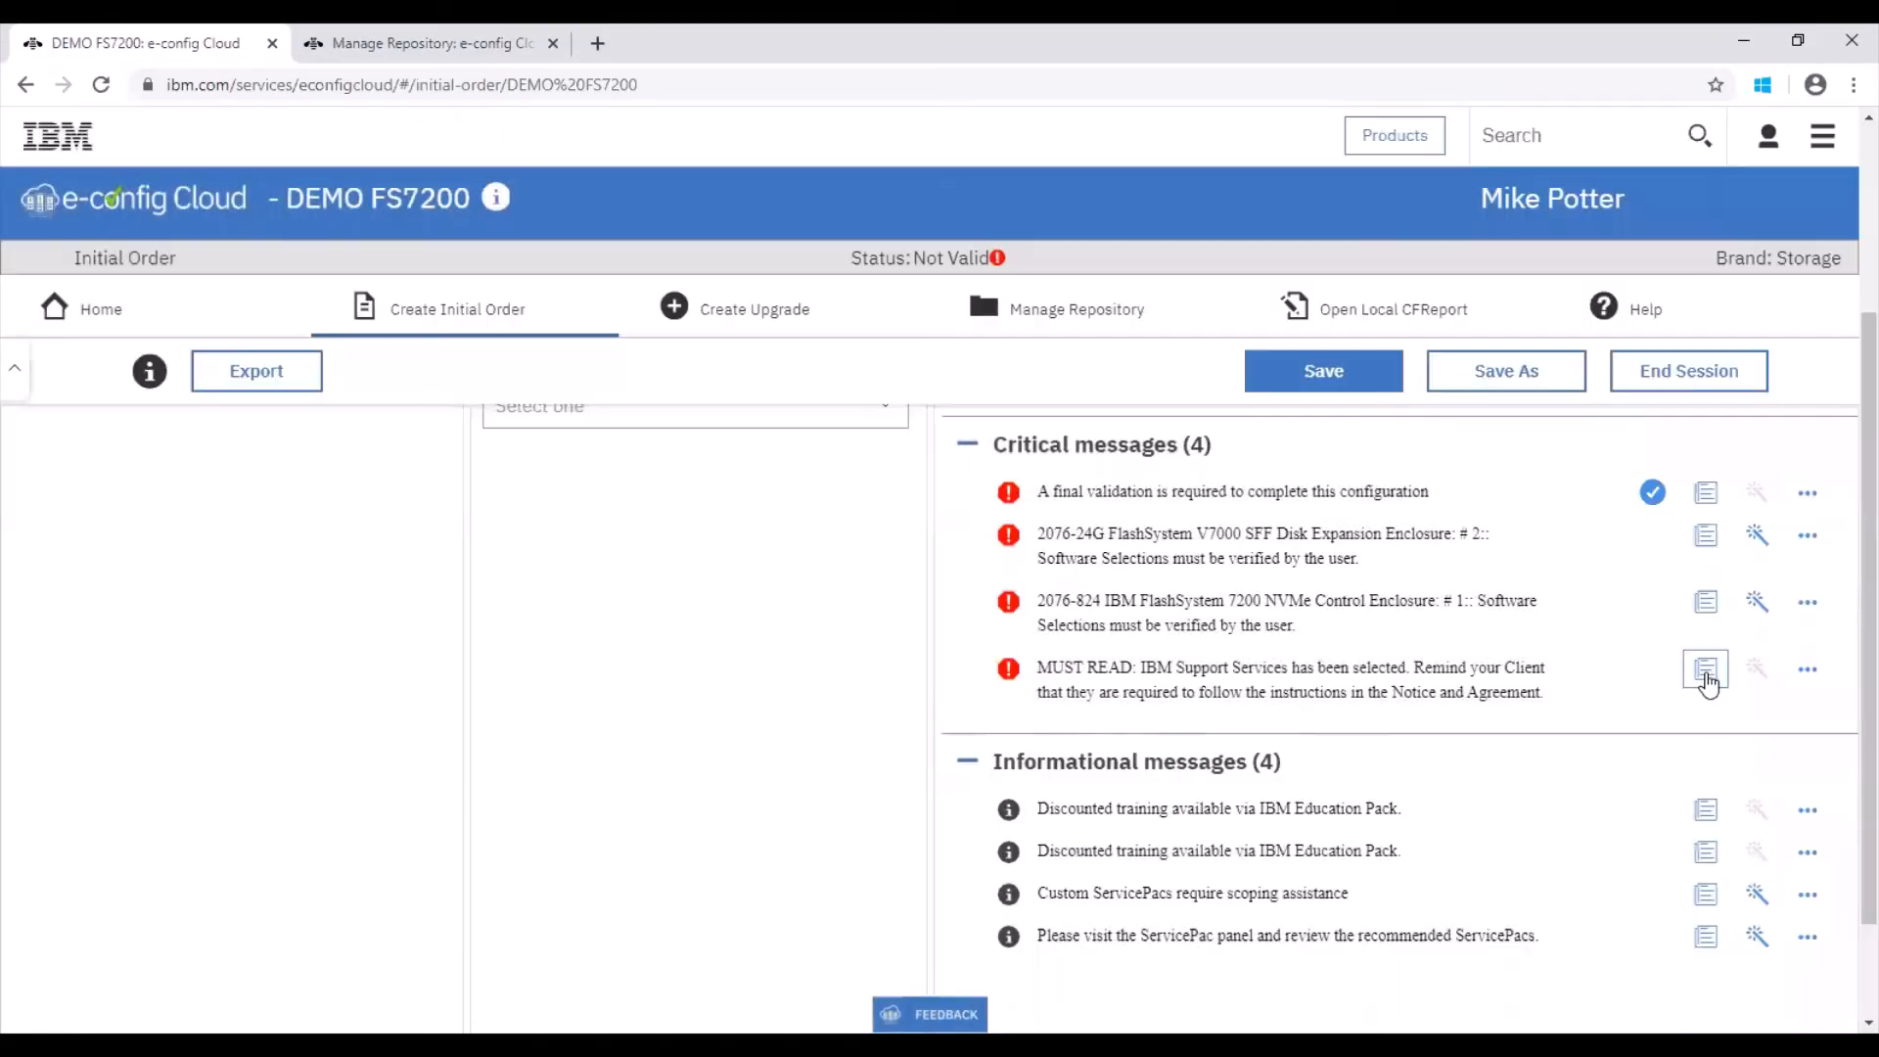
pyautogui.click(1708, 675)
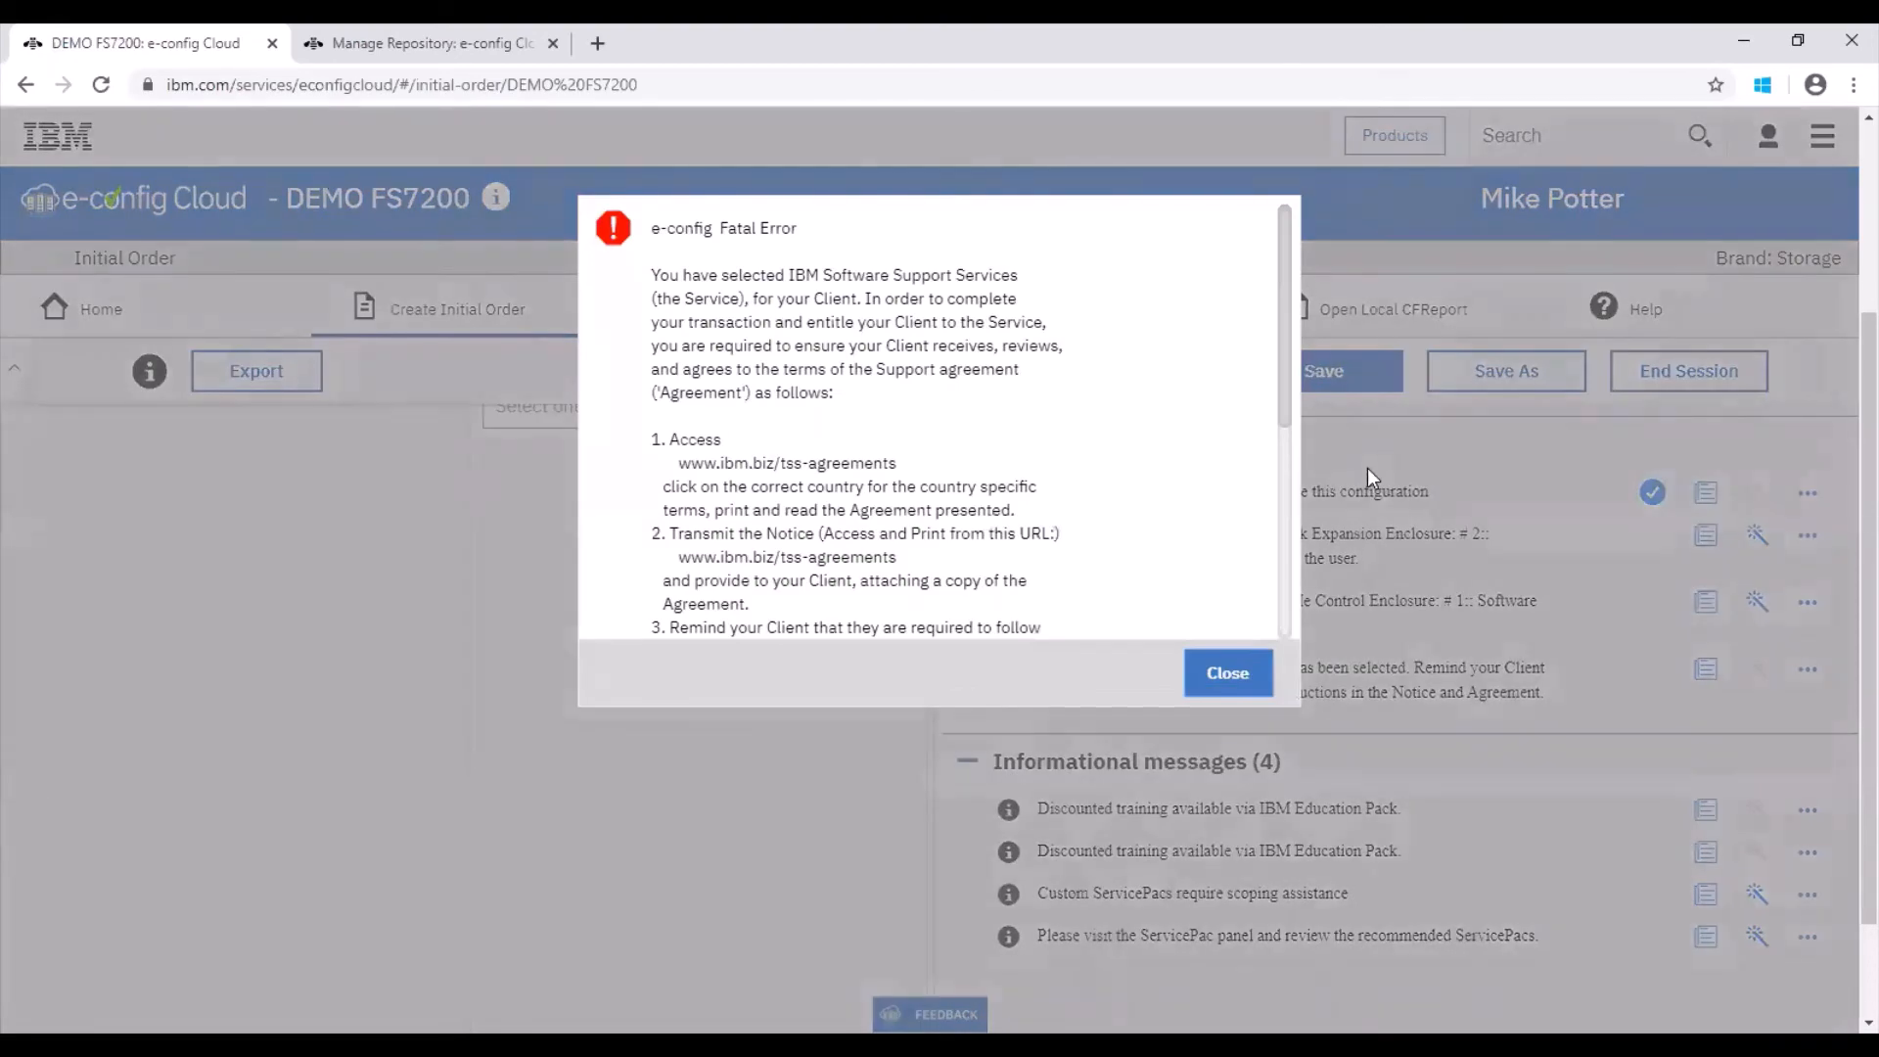
pyautogui.click(1223, 672)
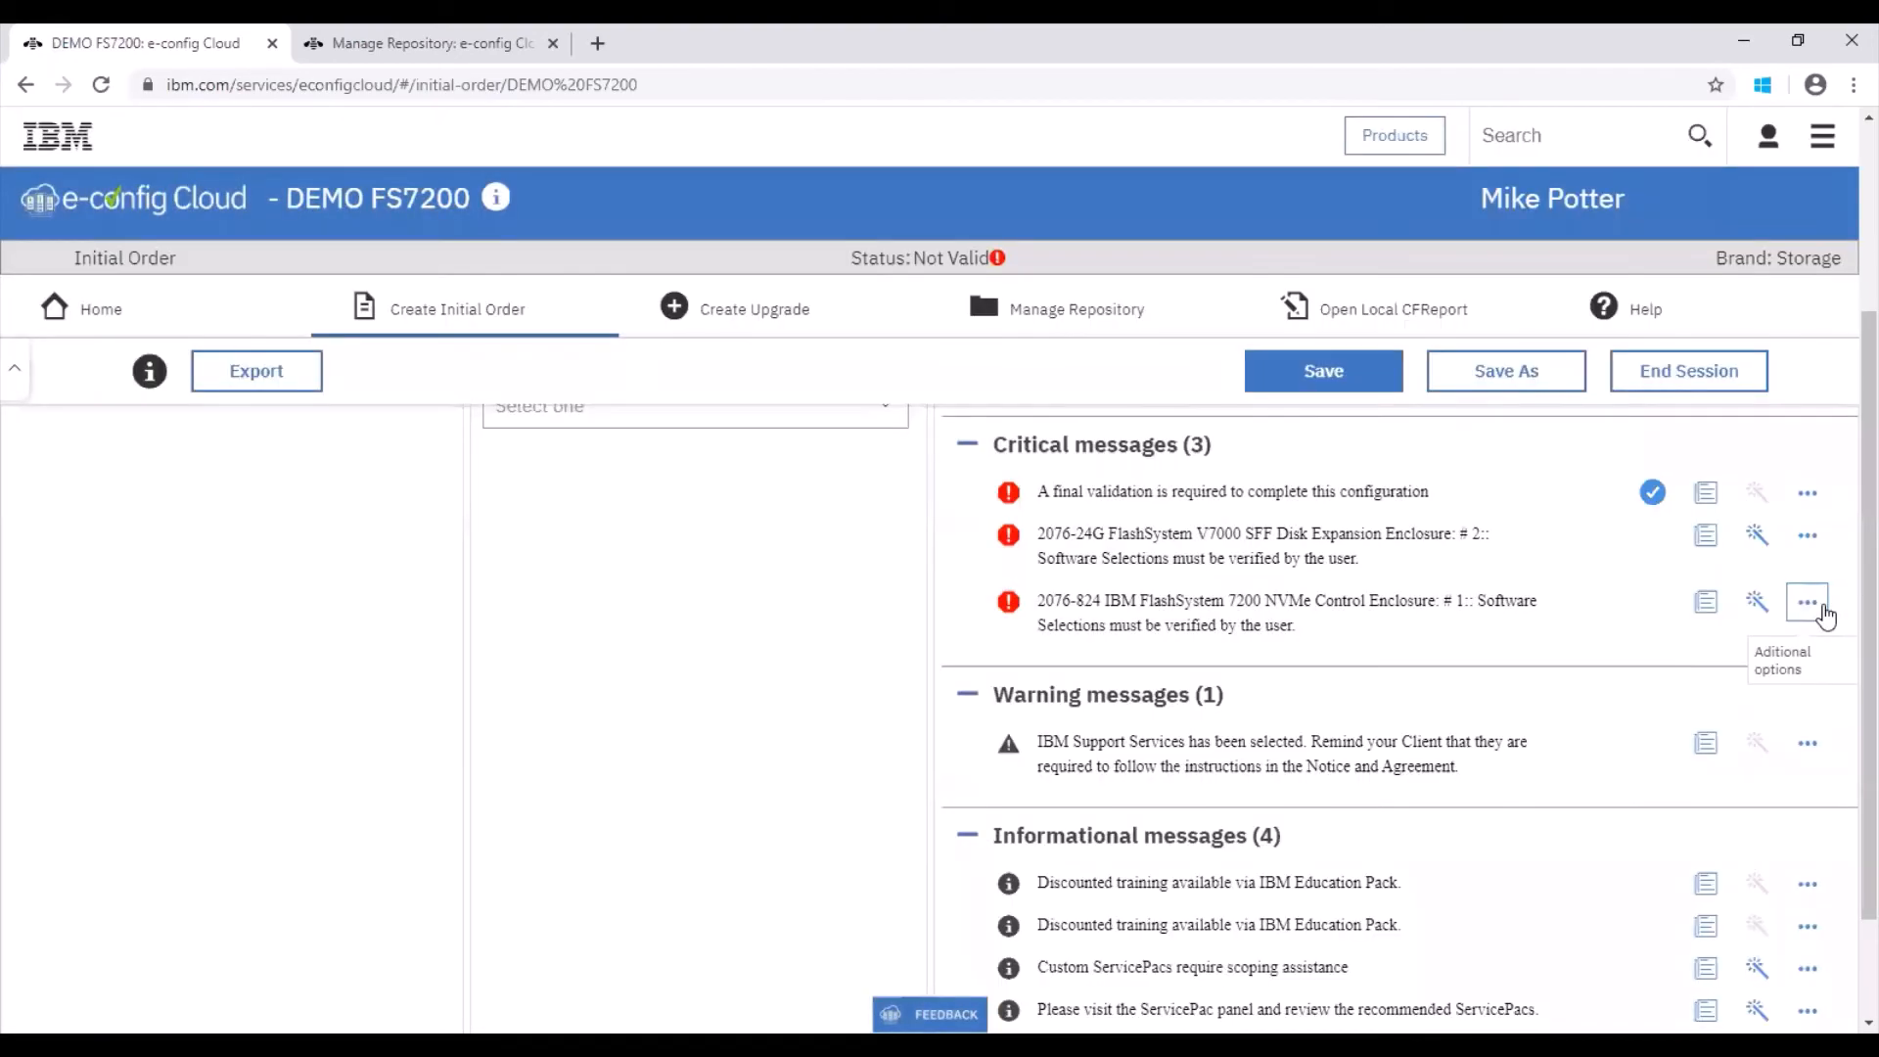
# Step: Mark all software as verified for the control enclosure and run the final validation
pyautogui.click(1806, 603)
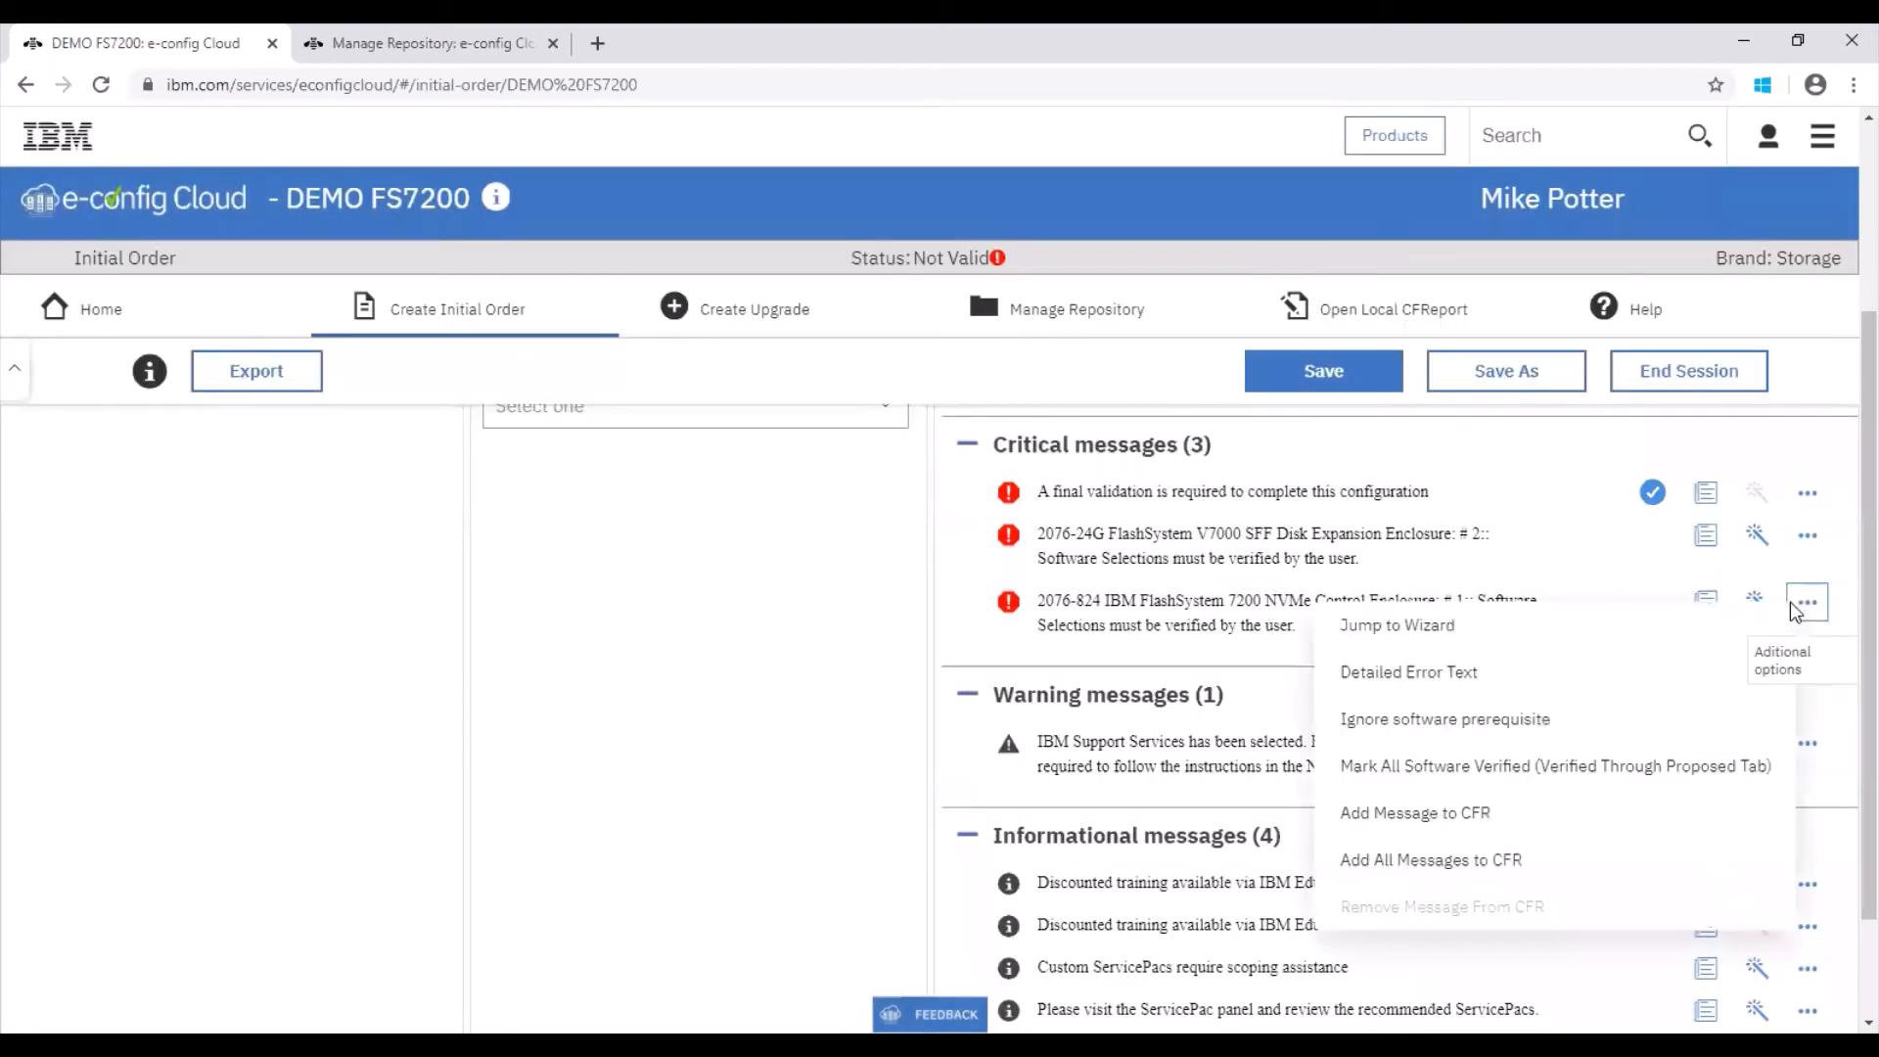
pyautogui.click(1732, 769)
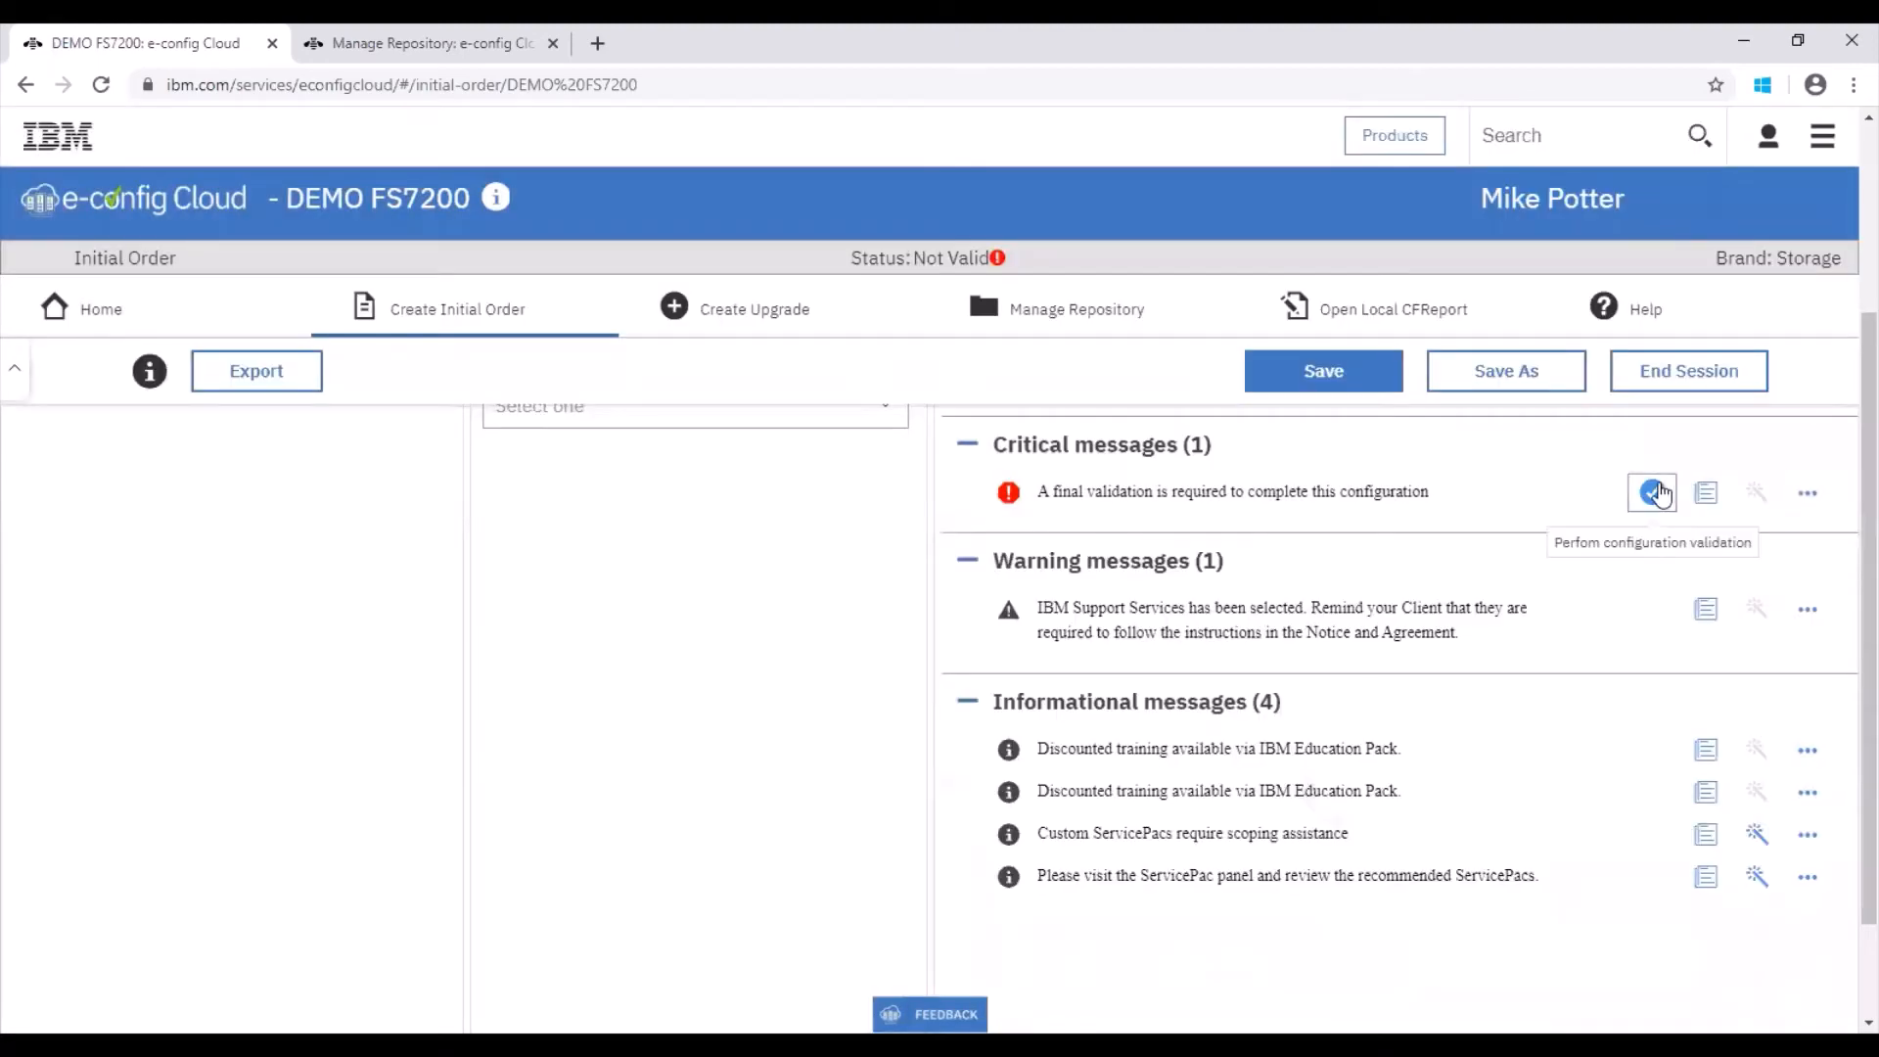
pyautogui.click(1654, 492)
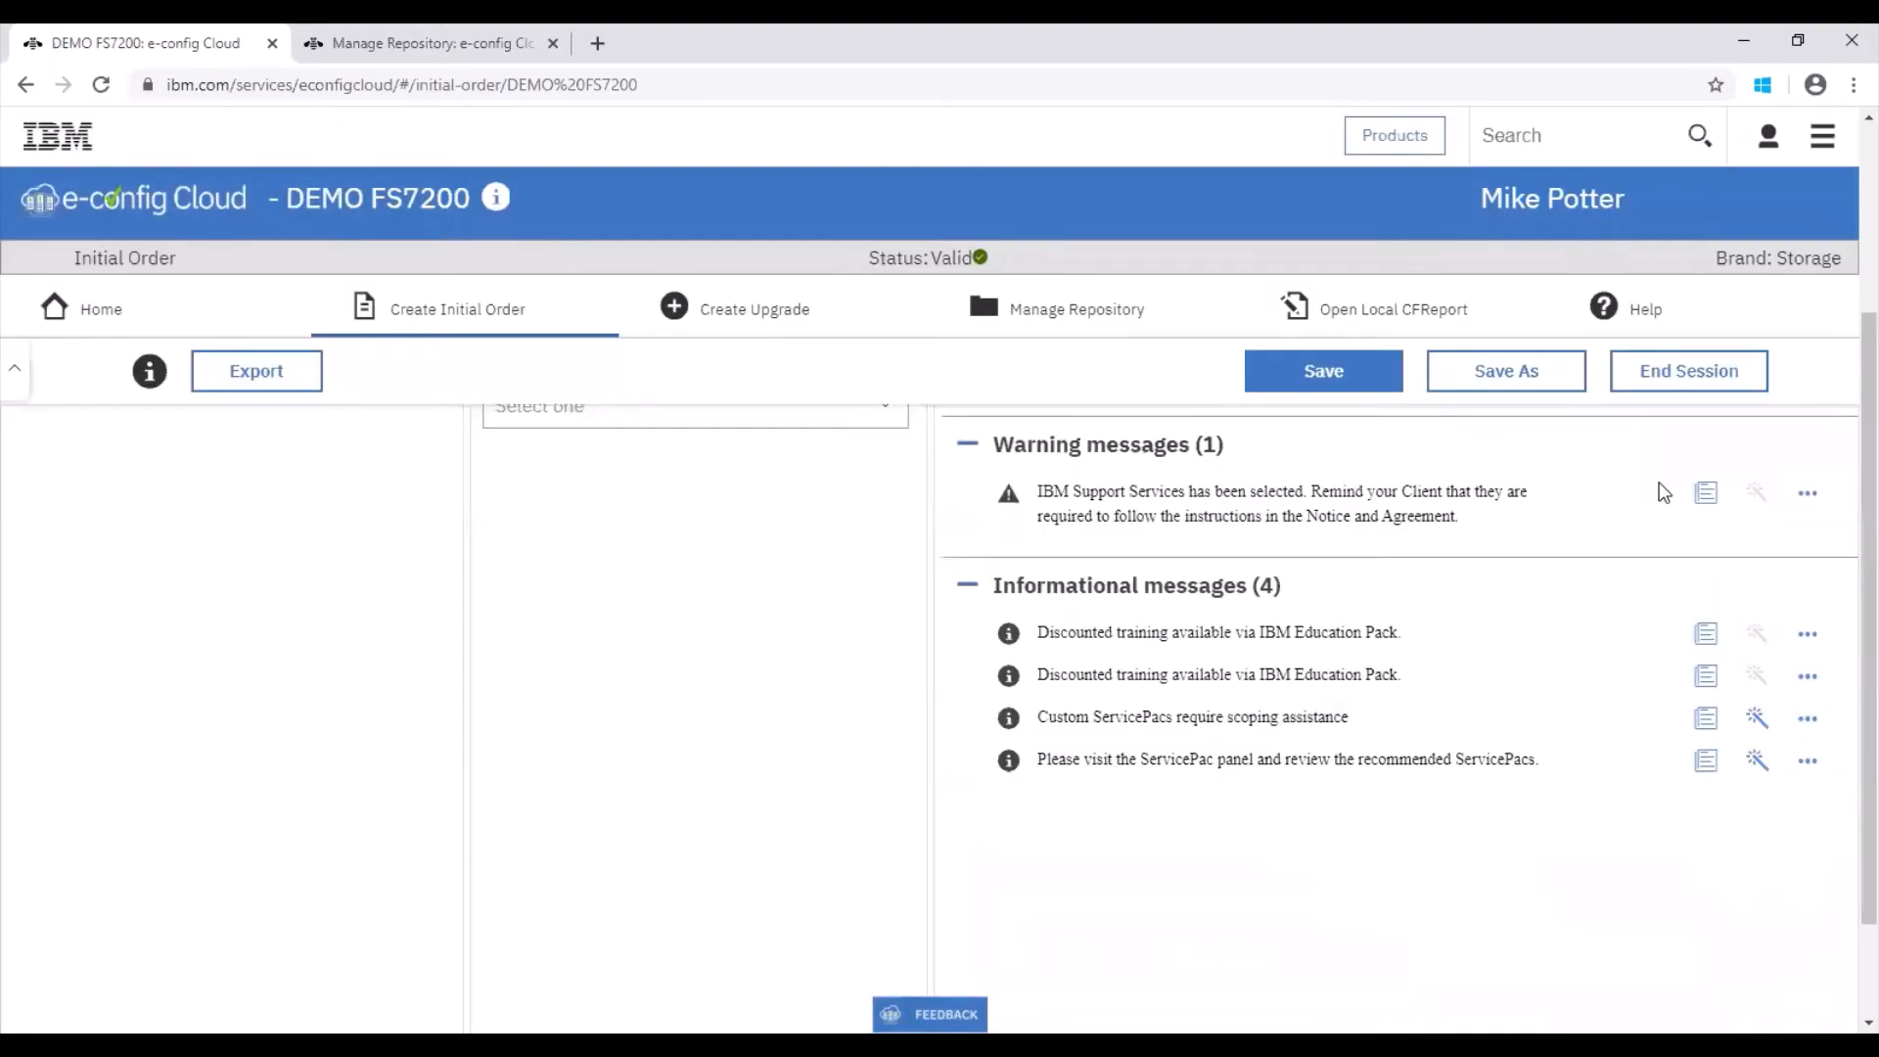
pyautogui.moveTo(1866, 494); pyautogui.dragTo(1863, 292)
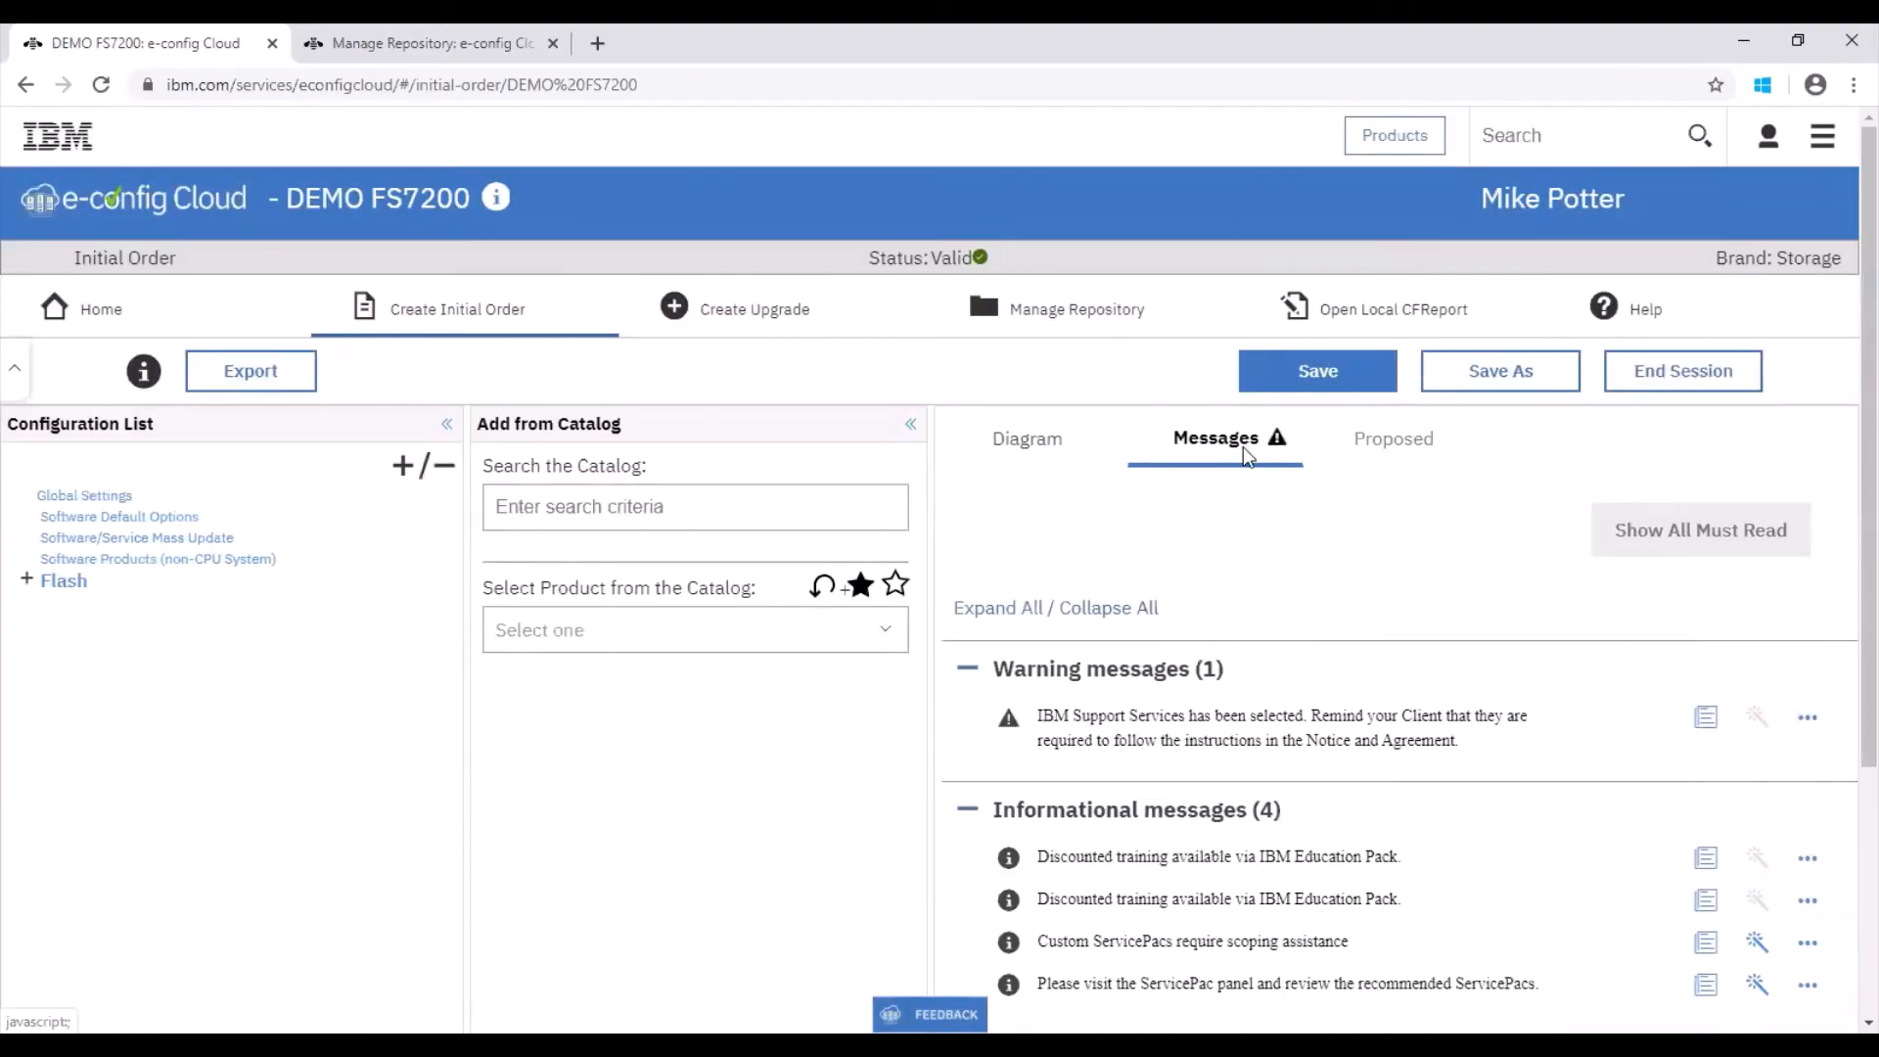
# Step: Review the proposed configuration summary and itemised price report for the order
pyautogui.click(1365, 453)
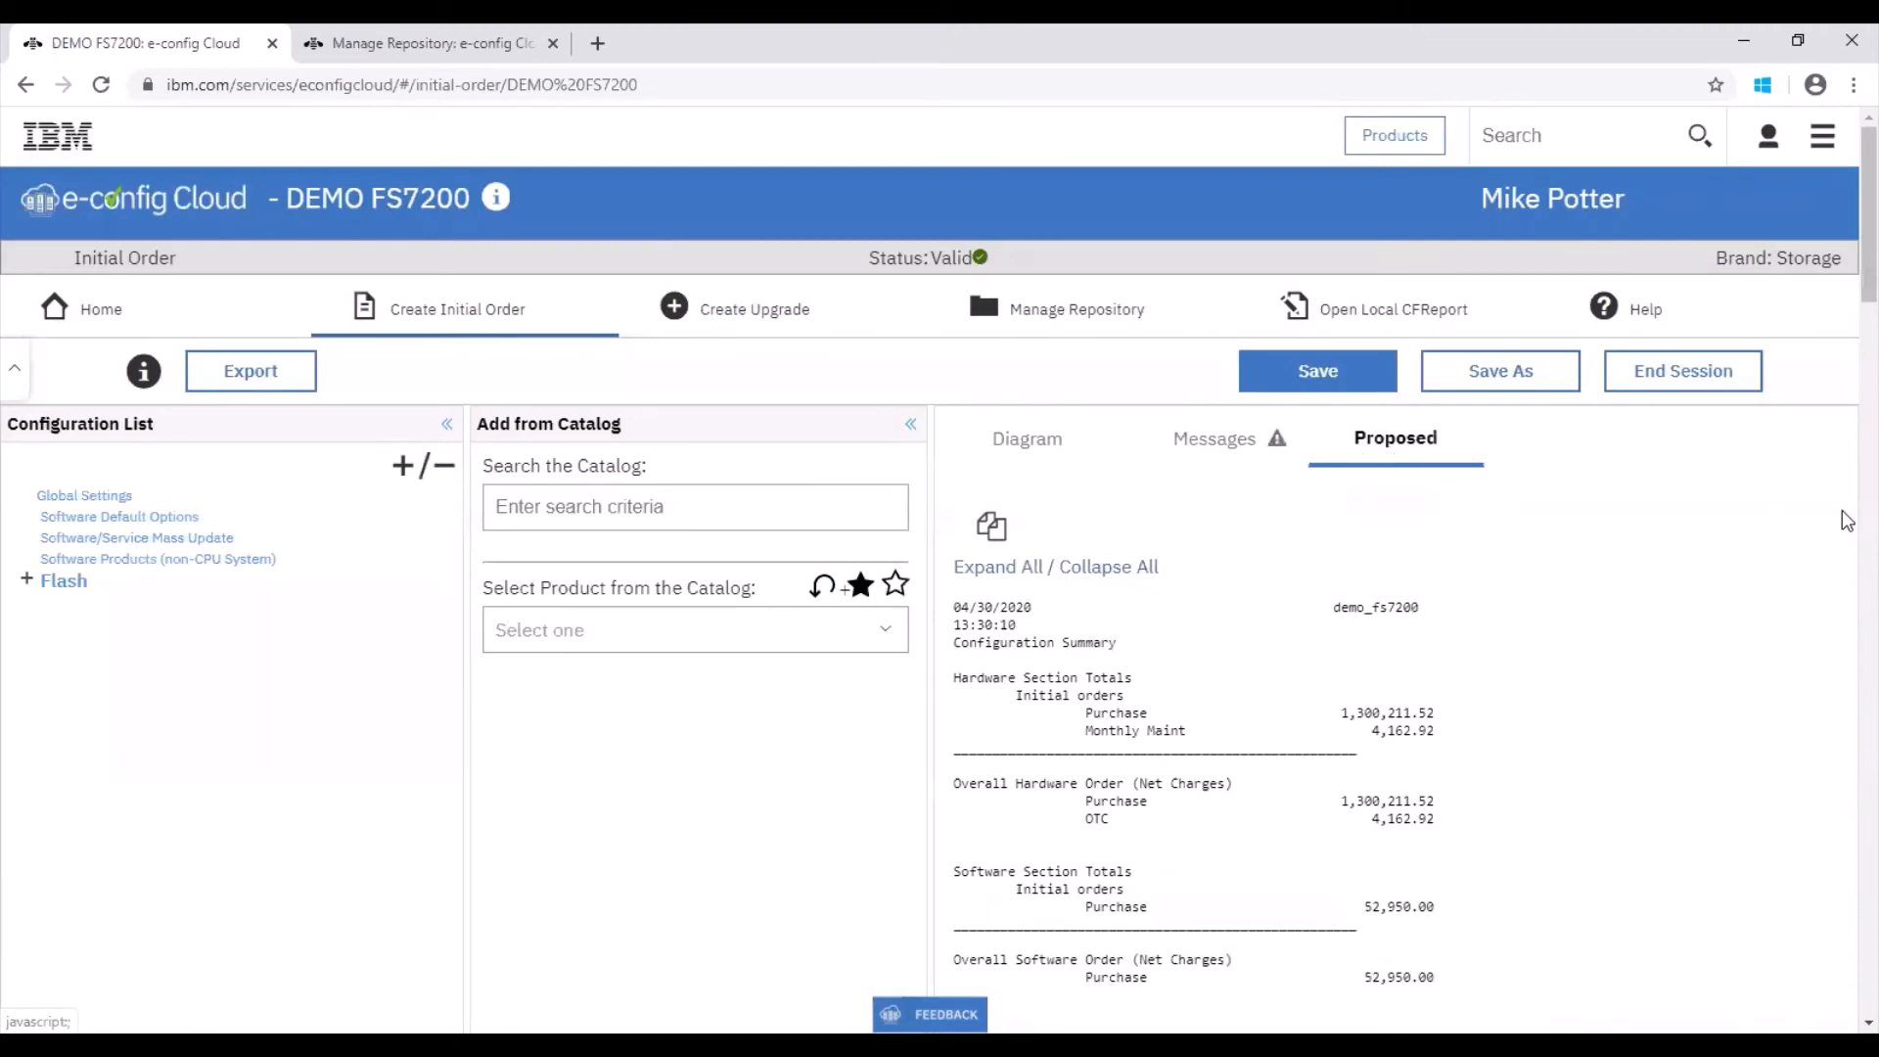
pyautogui.scroll(-8, 1846, 458)
pyautogui.scroll(-10, 1846, 458)
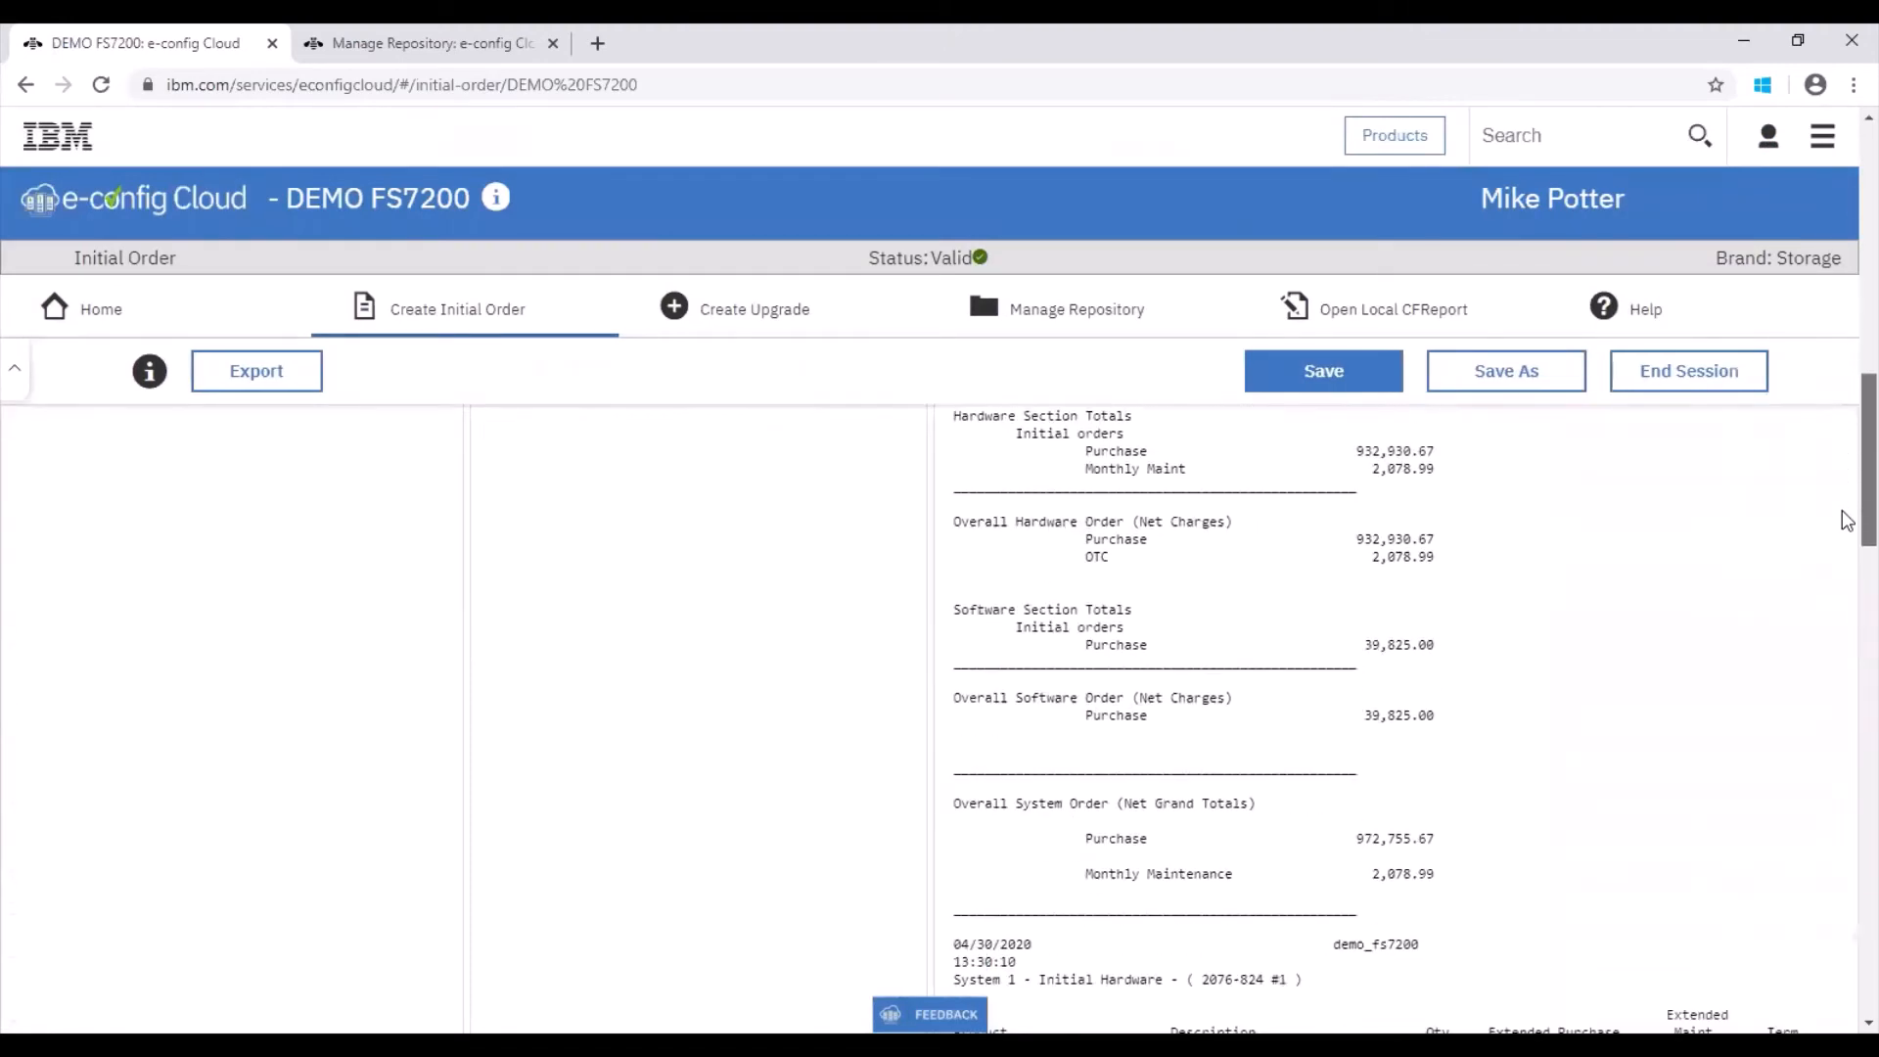
pyautogui.scroll(-5, 1836, 626)
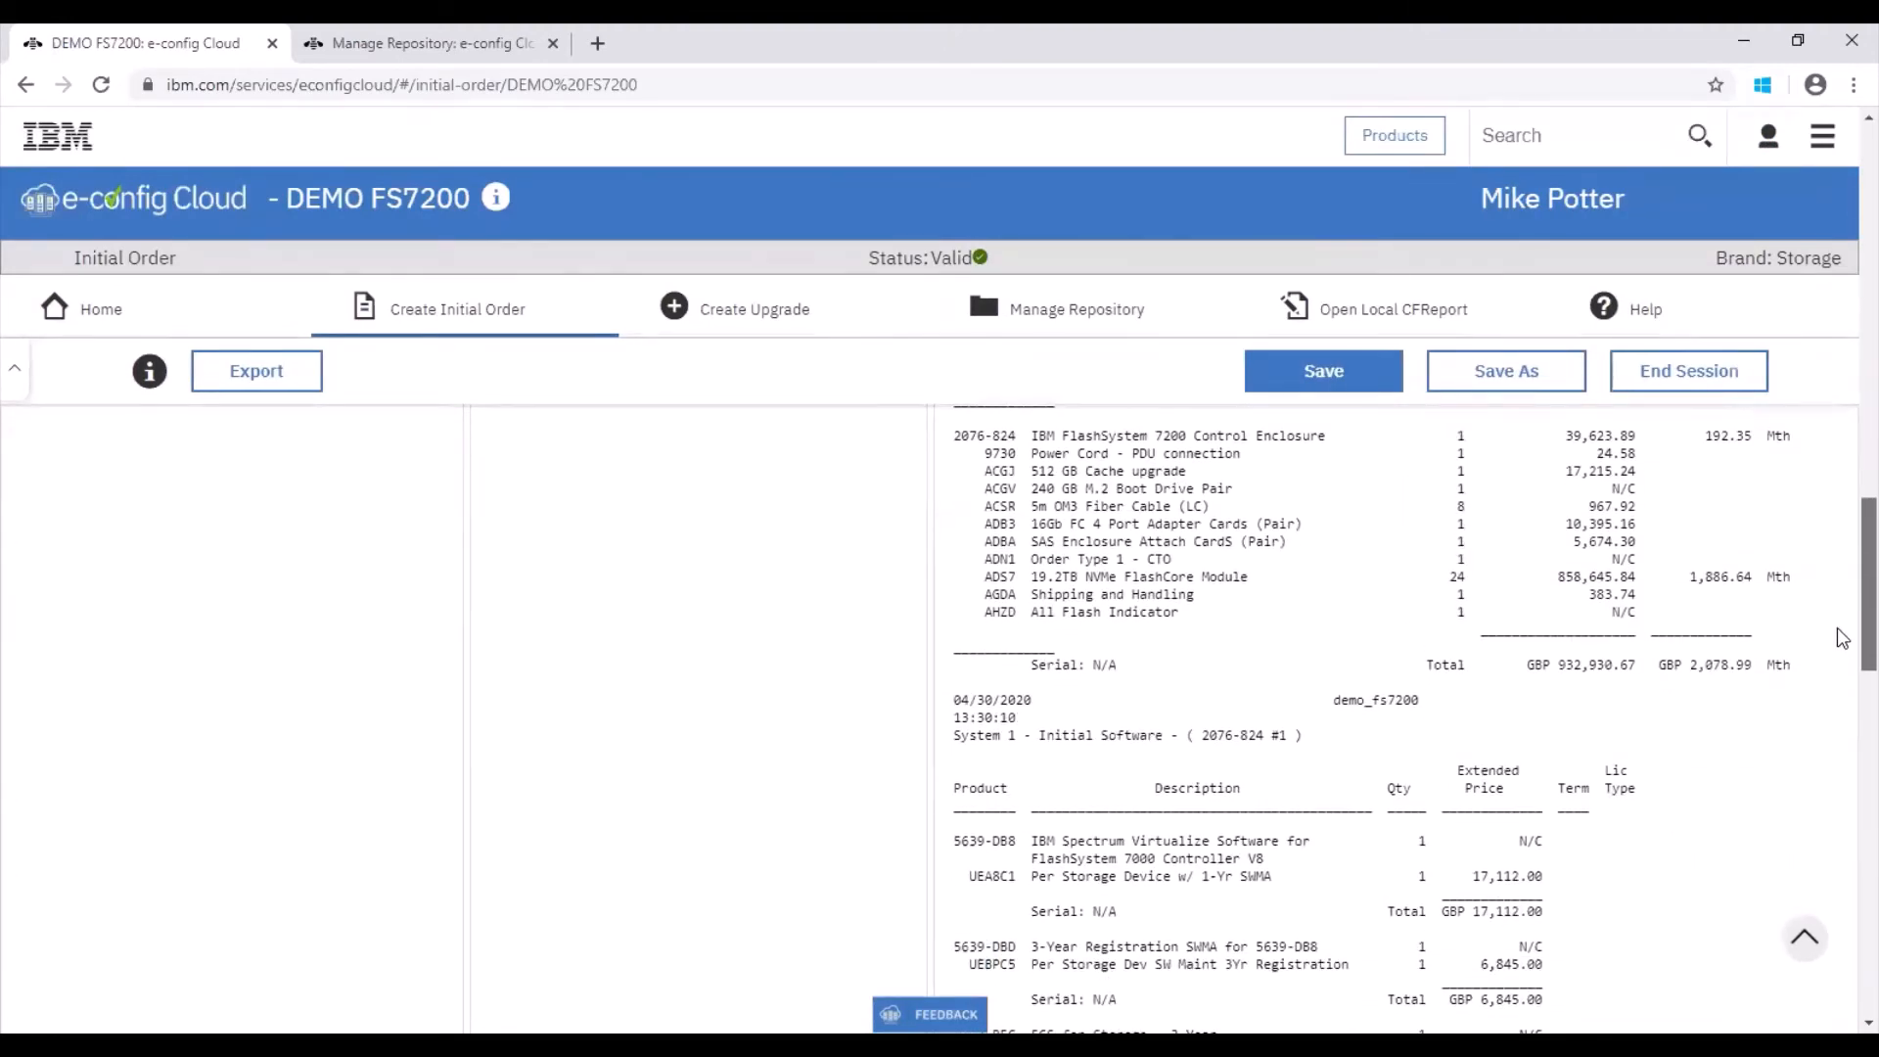
pyautogui.moveTo(1846, 711); pyautogui.dragTo(1836, 243)
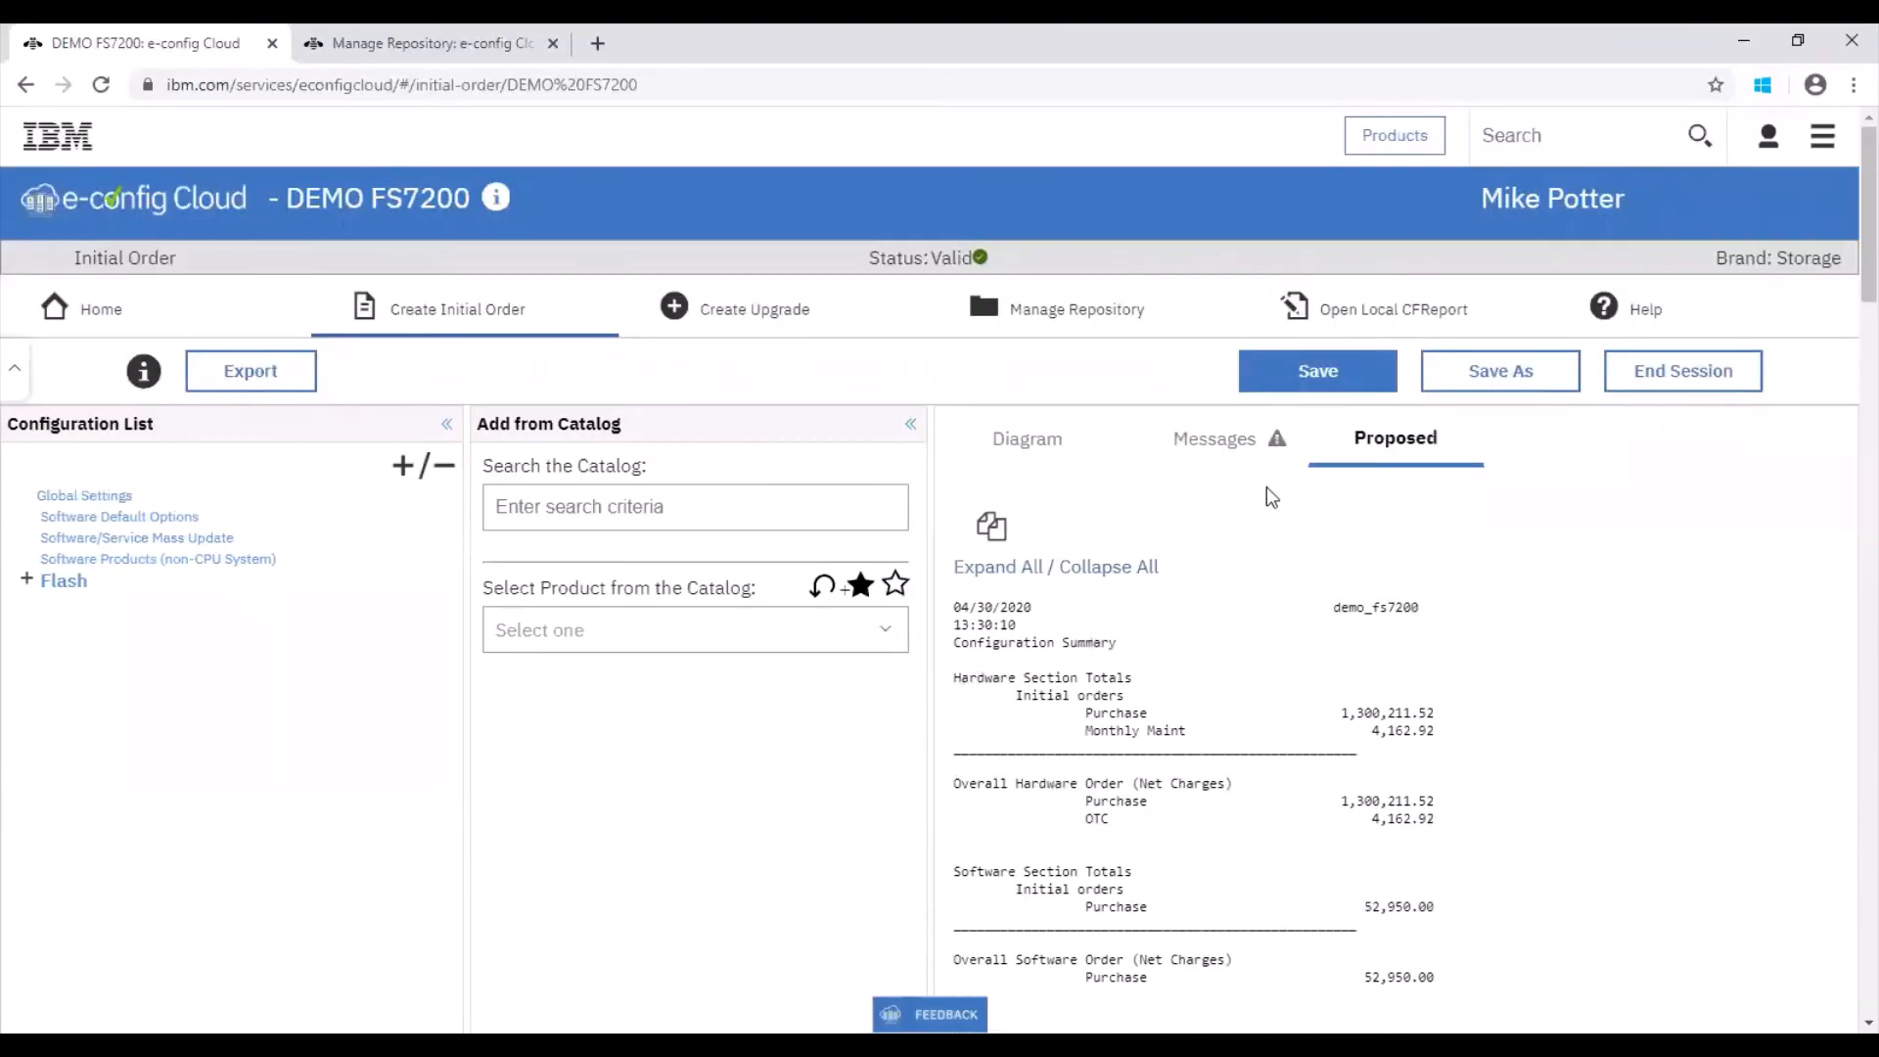
# Step: View the configuration diagram and expand the Flash configuration list to show both enclosures and their software products
pyautogui.click(1057, 456)
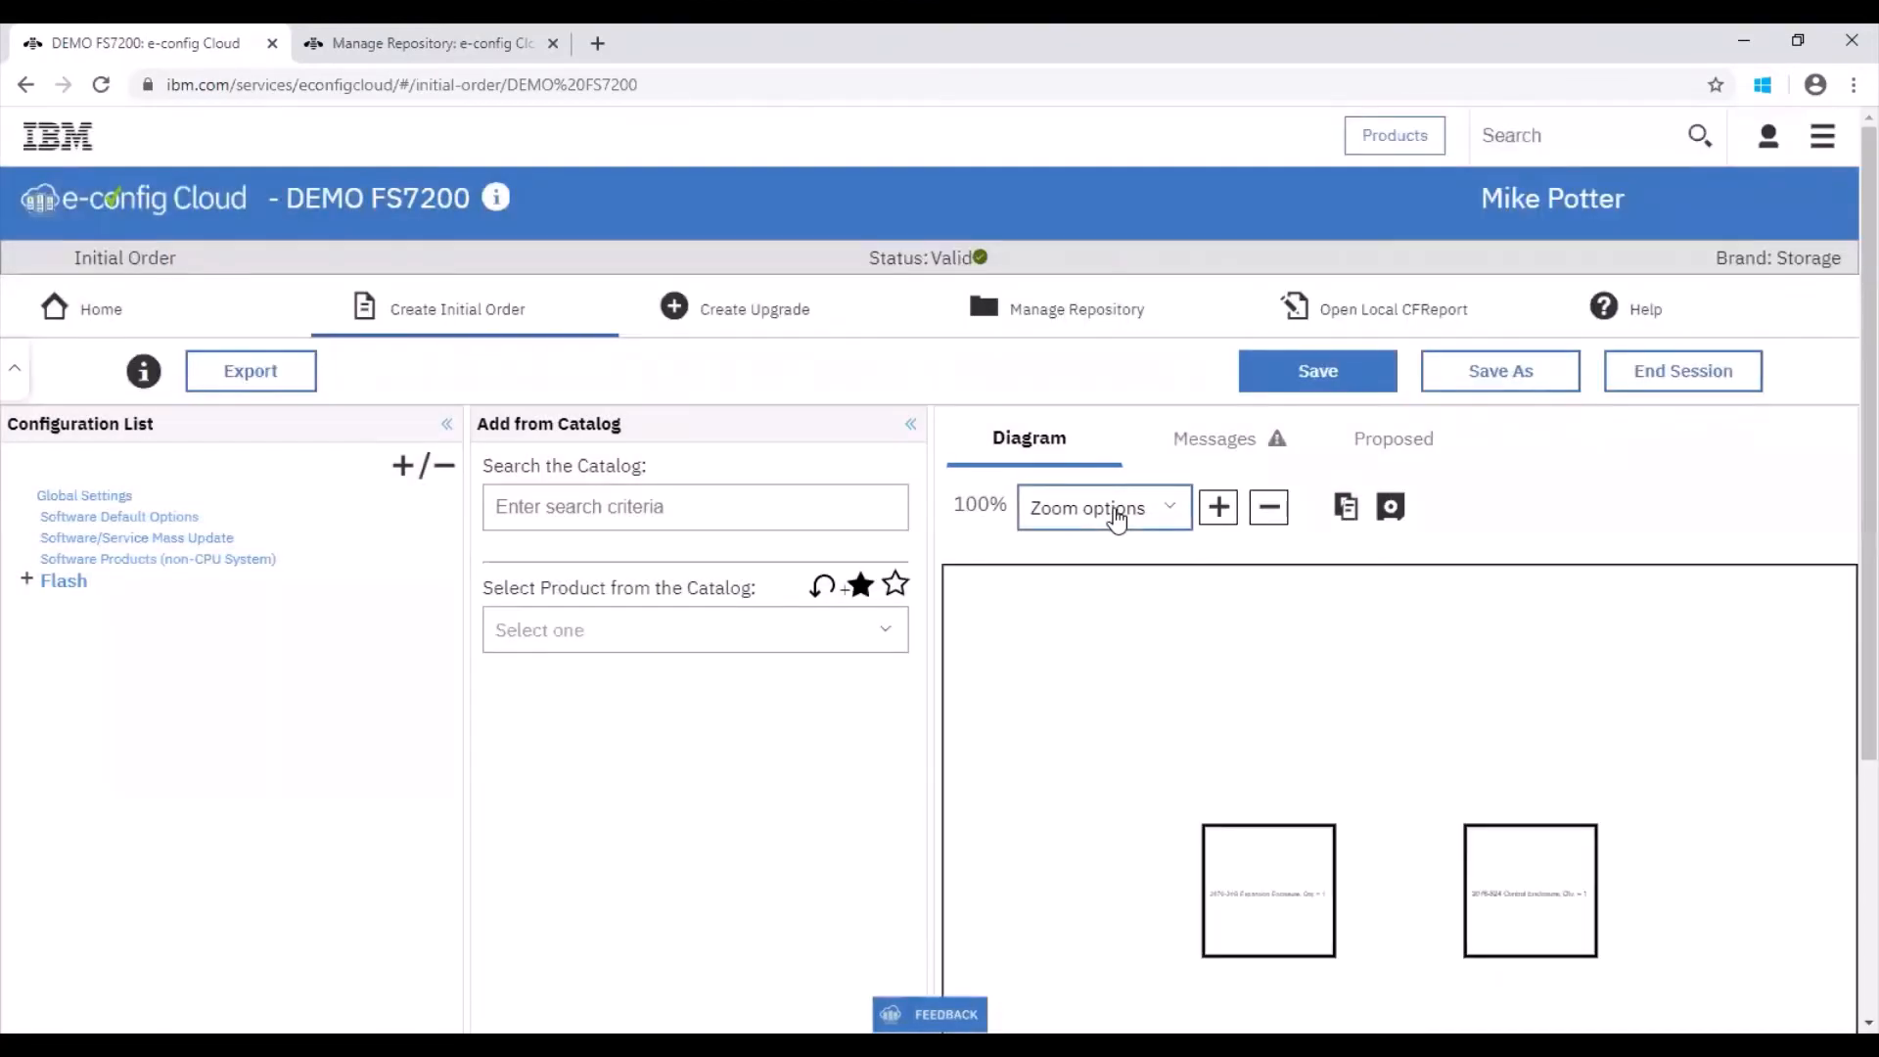
pyautogui.scroll(-2, 1842, 626)
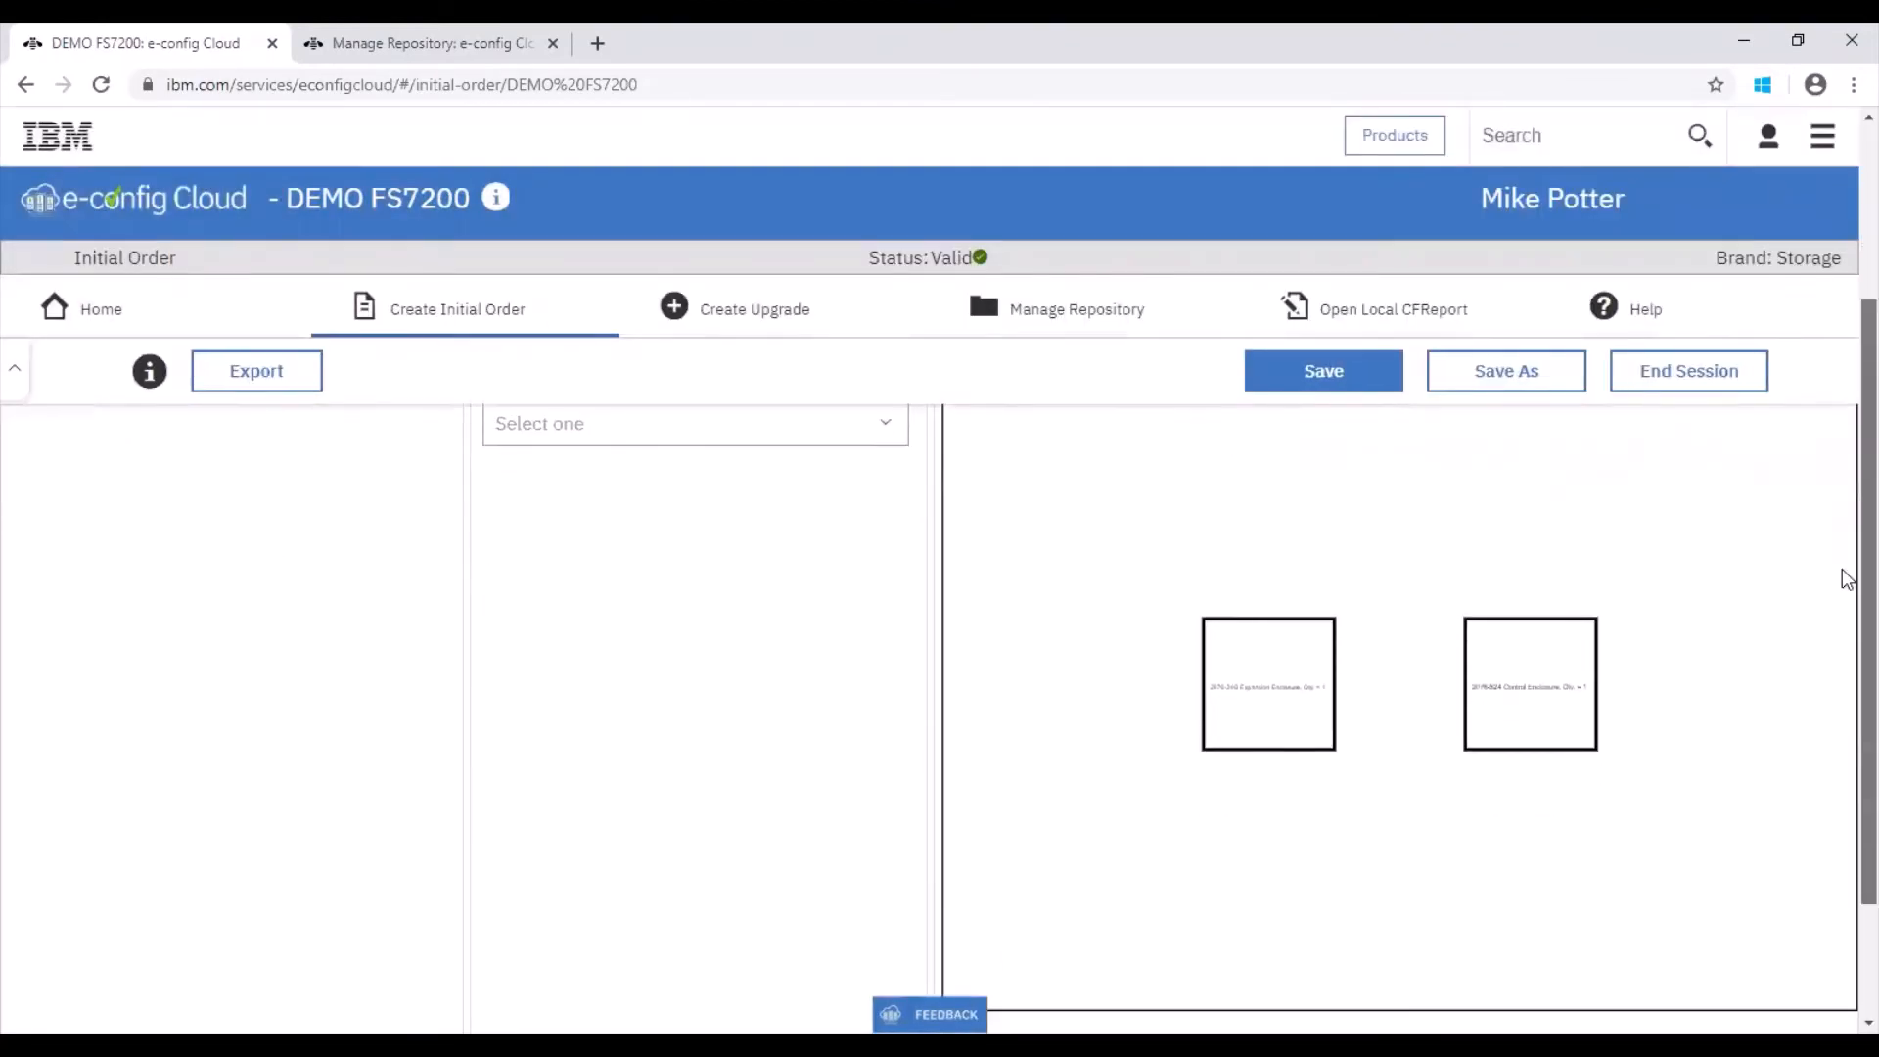
pyautogui.scroll(2, 1847, 578)
pyautogui.click(1603, 669)
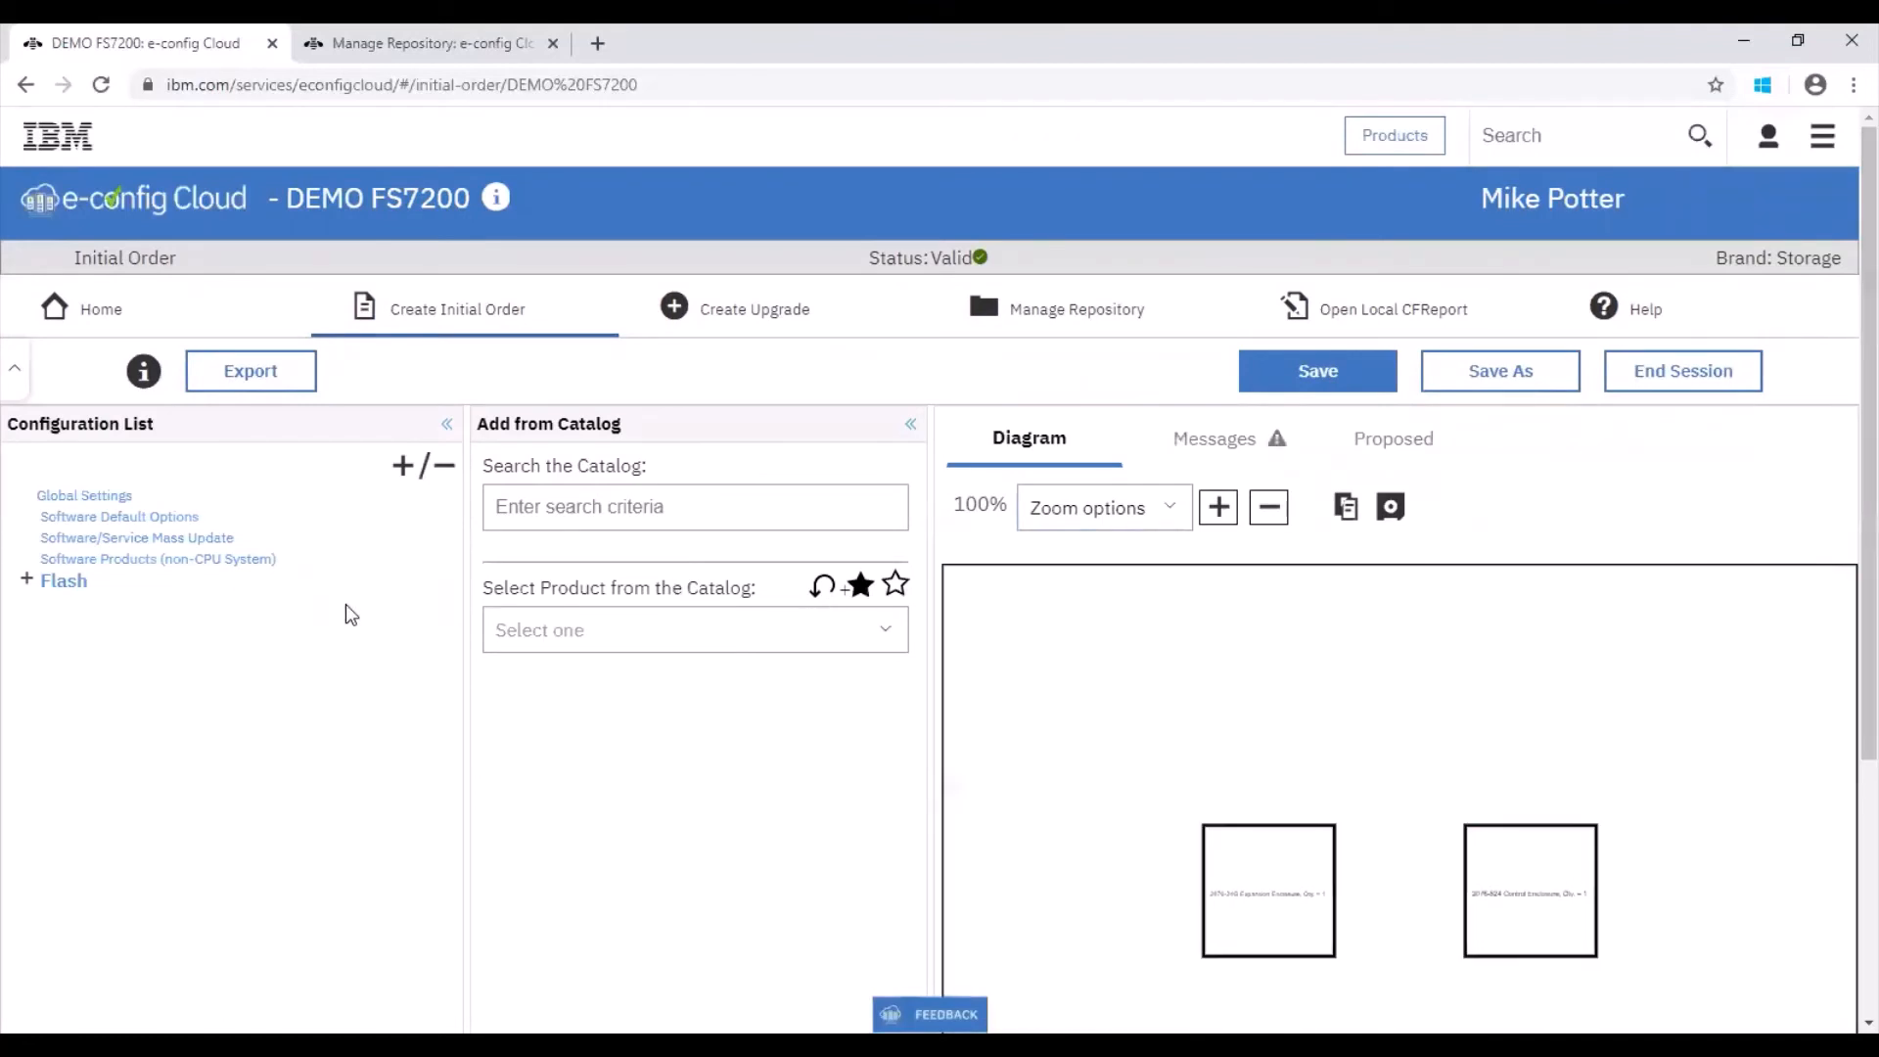
pyautogui.click(23, 581)
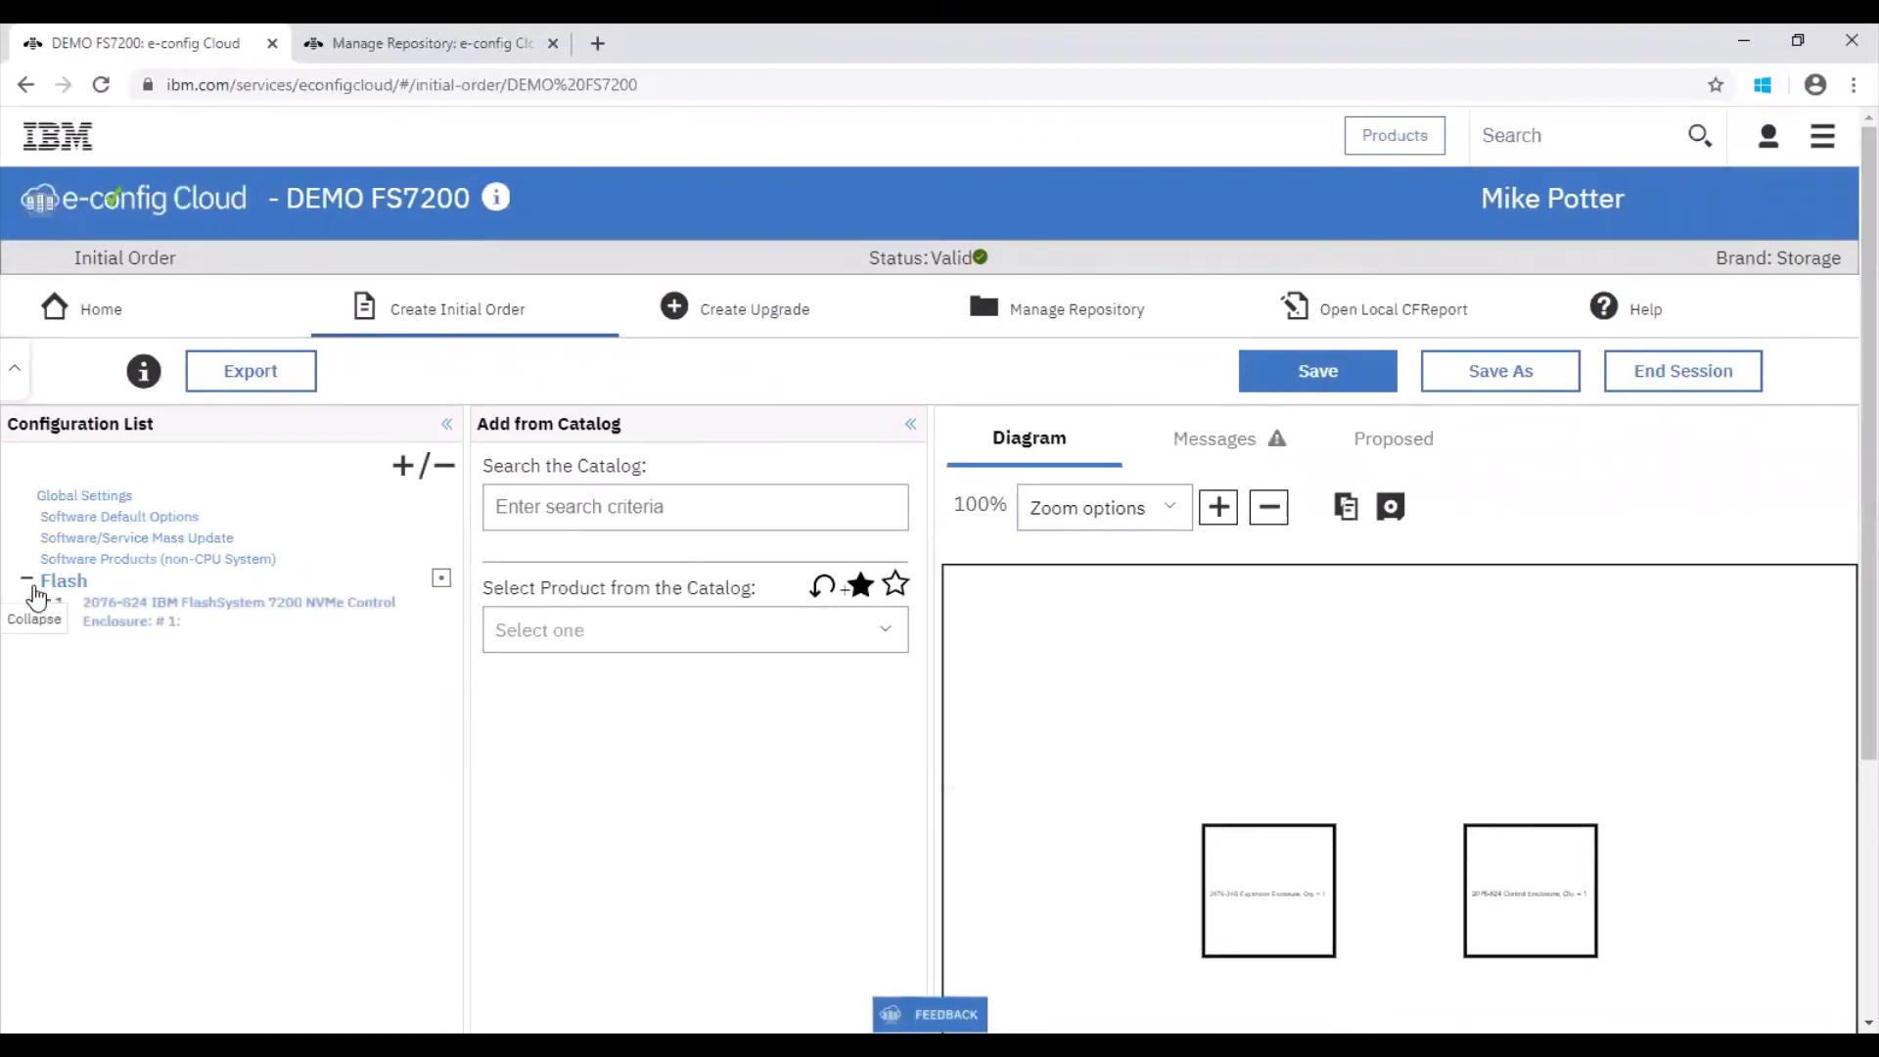
pyautogui.click(43, 604)
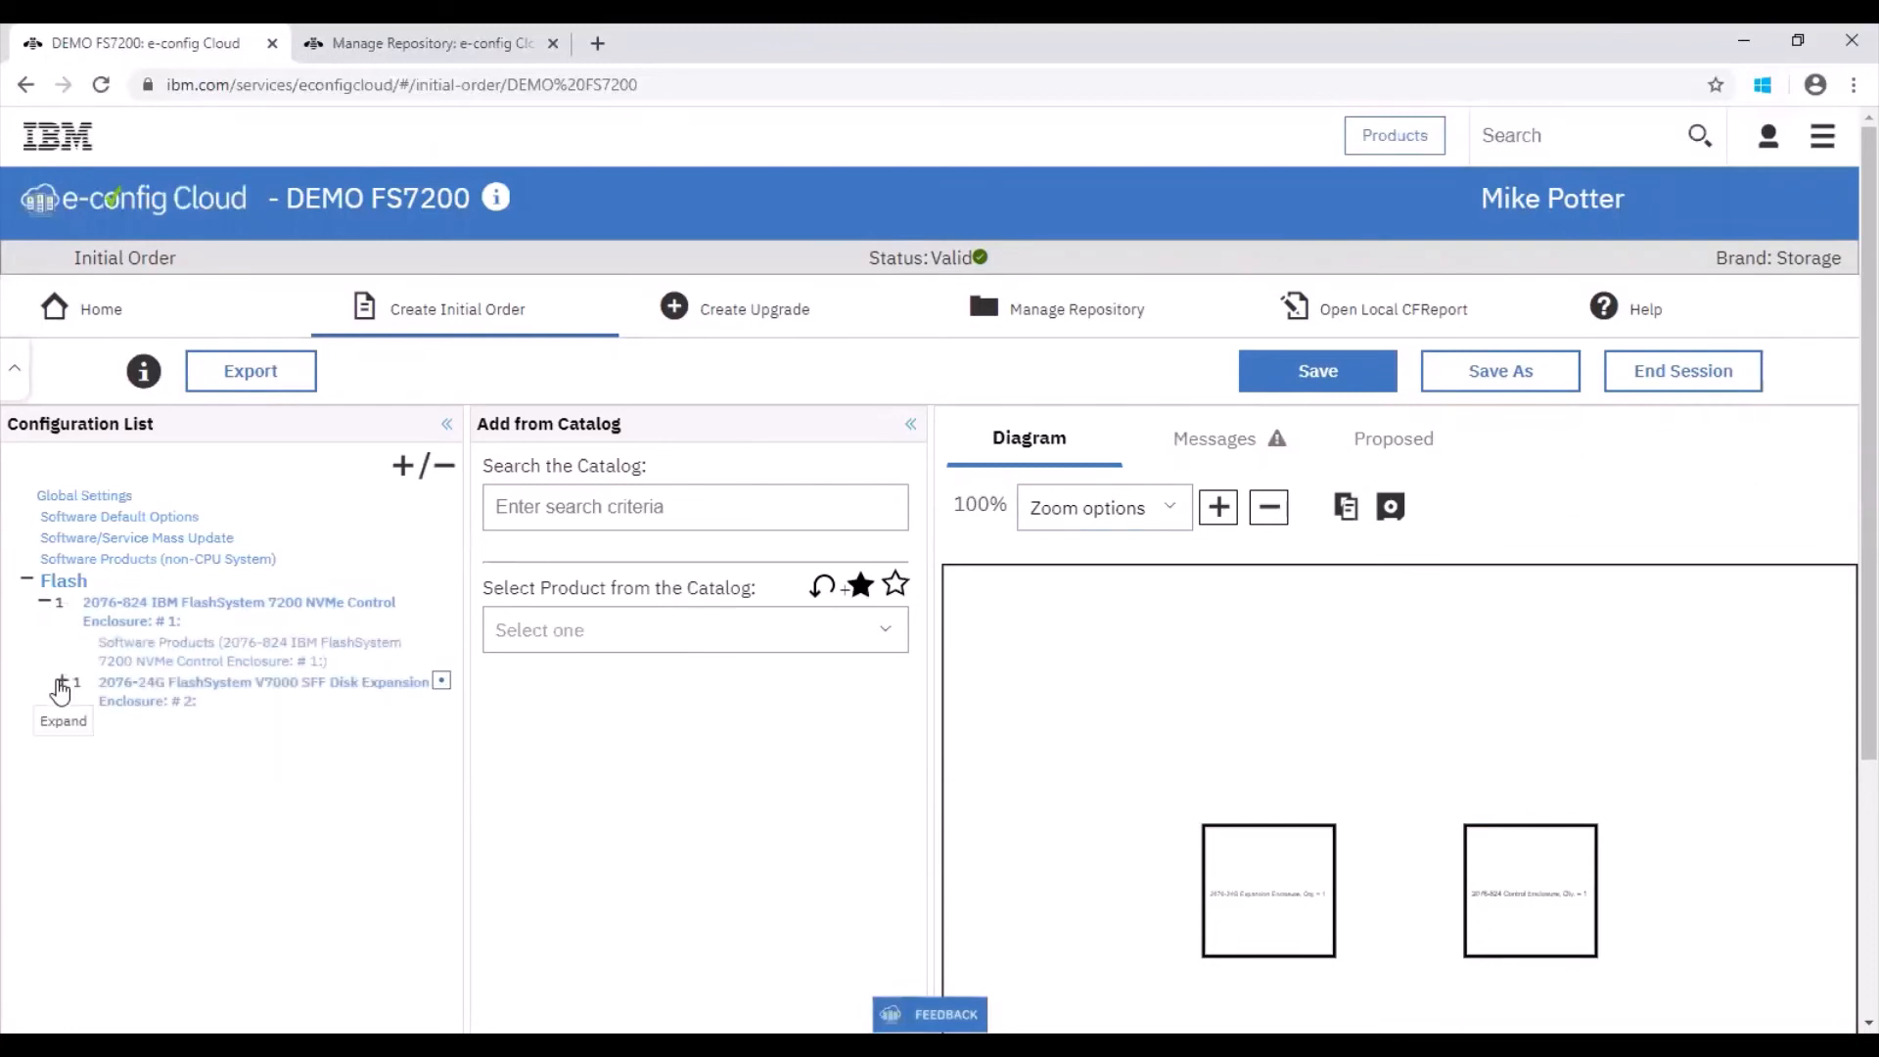
pyautogui.click(62, 682)
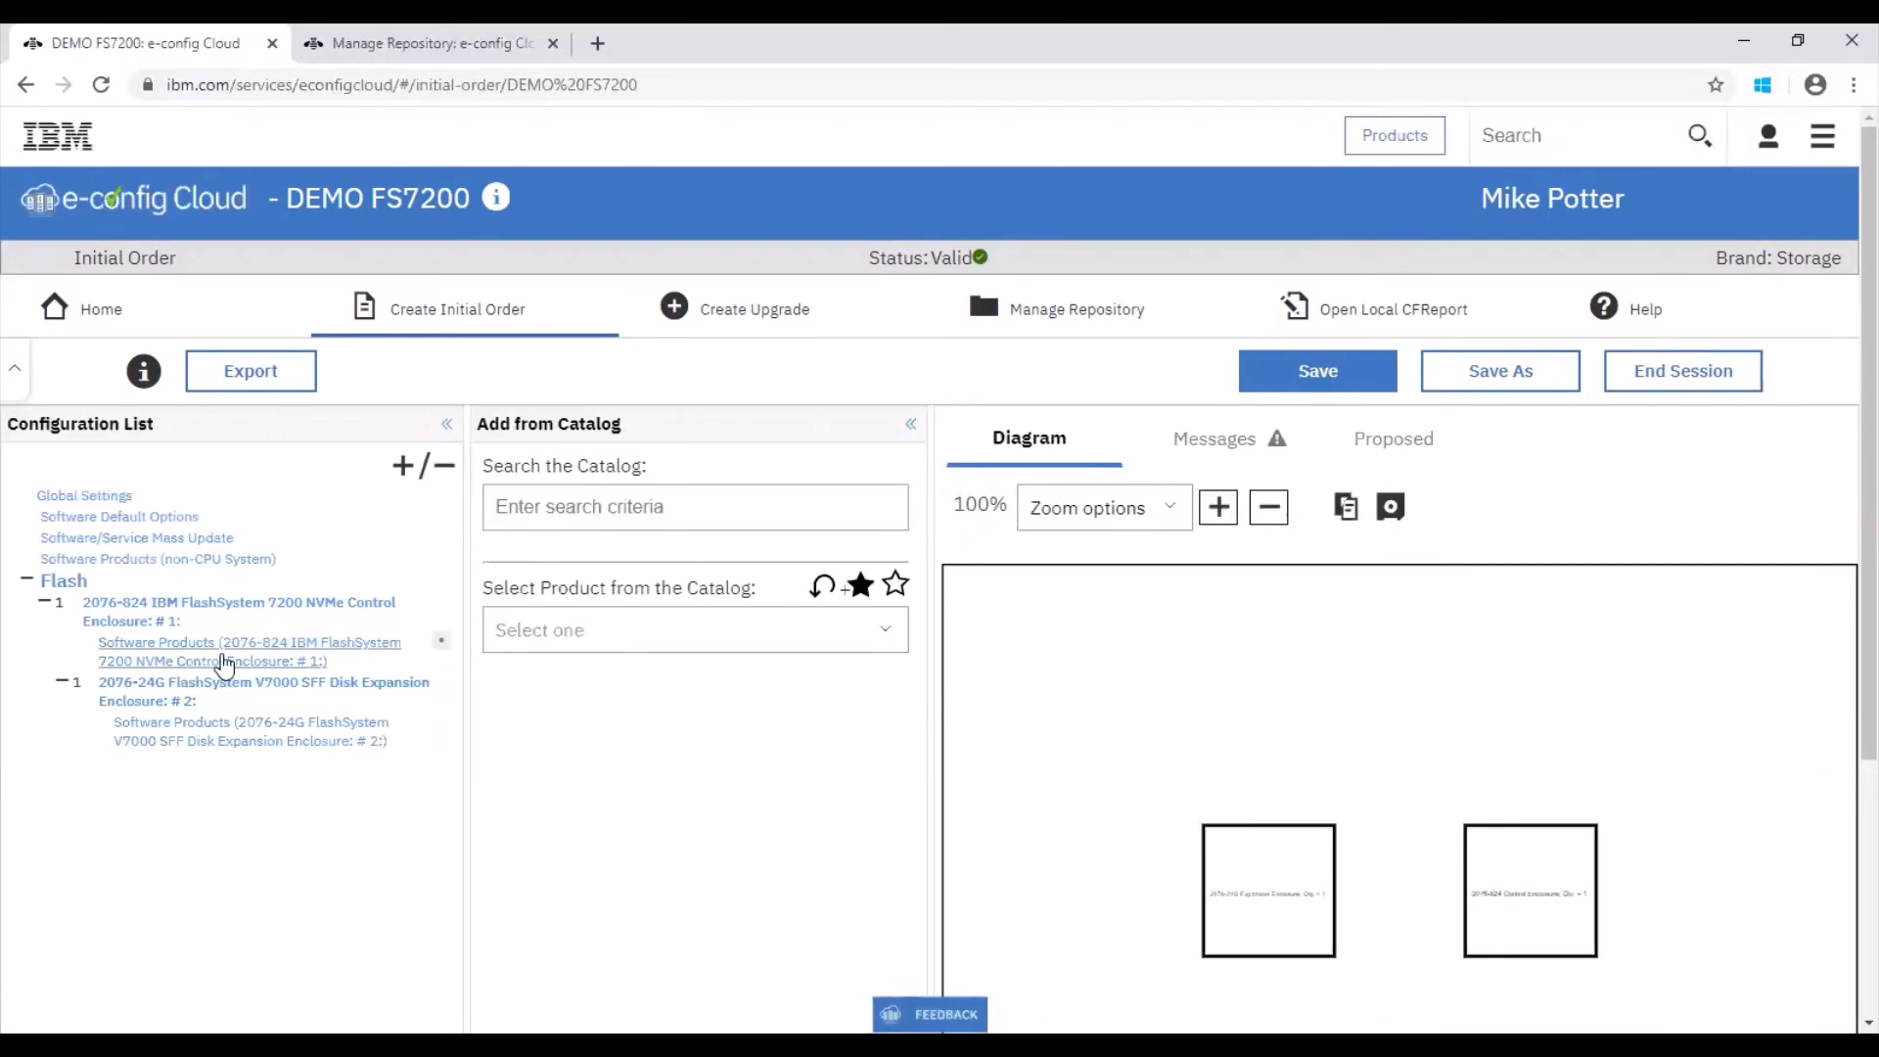
# Step: Open Manage Repository in a new tab, select DEMO FS7200, and review its sharing options without sharing it
pyautogui.rightClick(993, 316)
pyautogui.click(1024, 327)
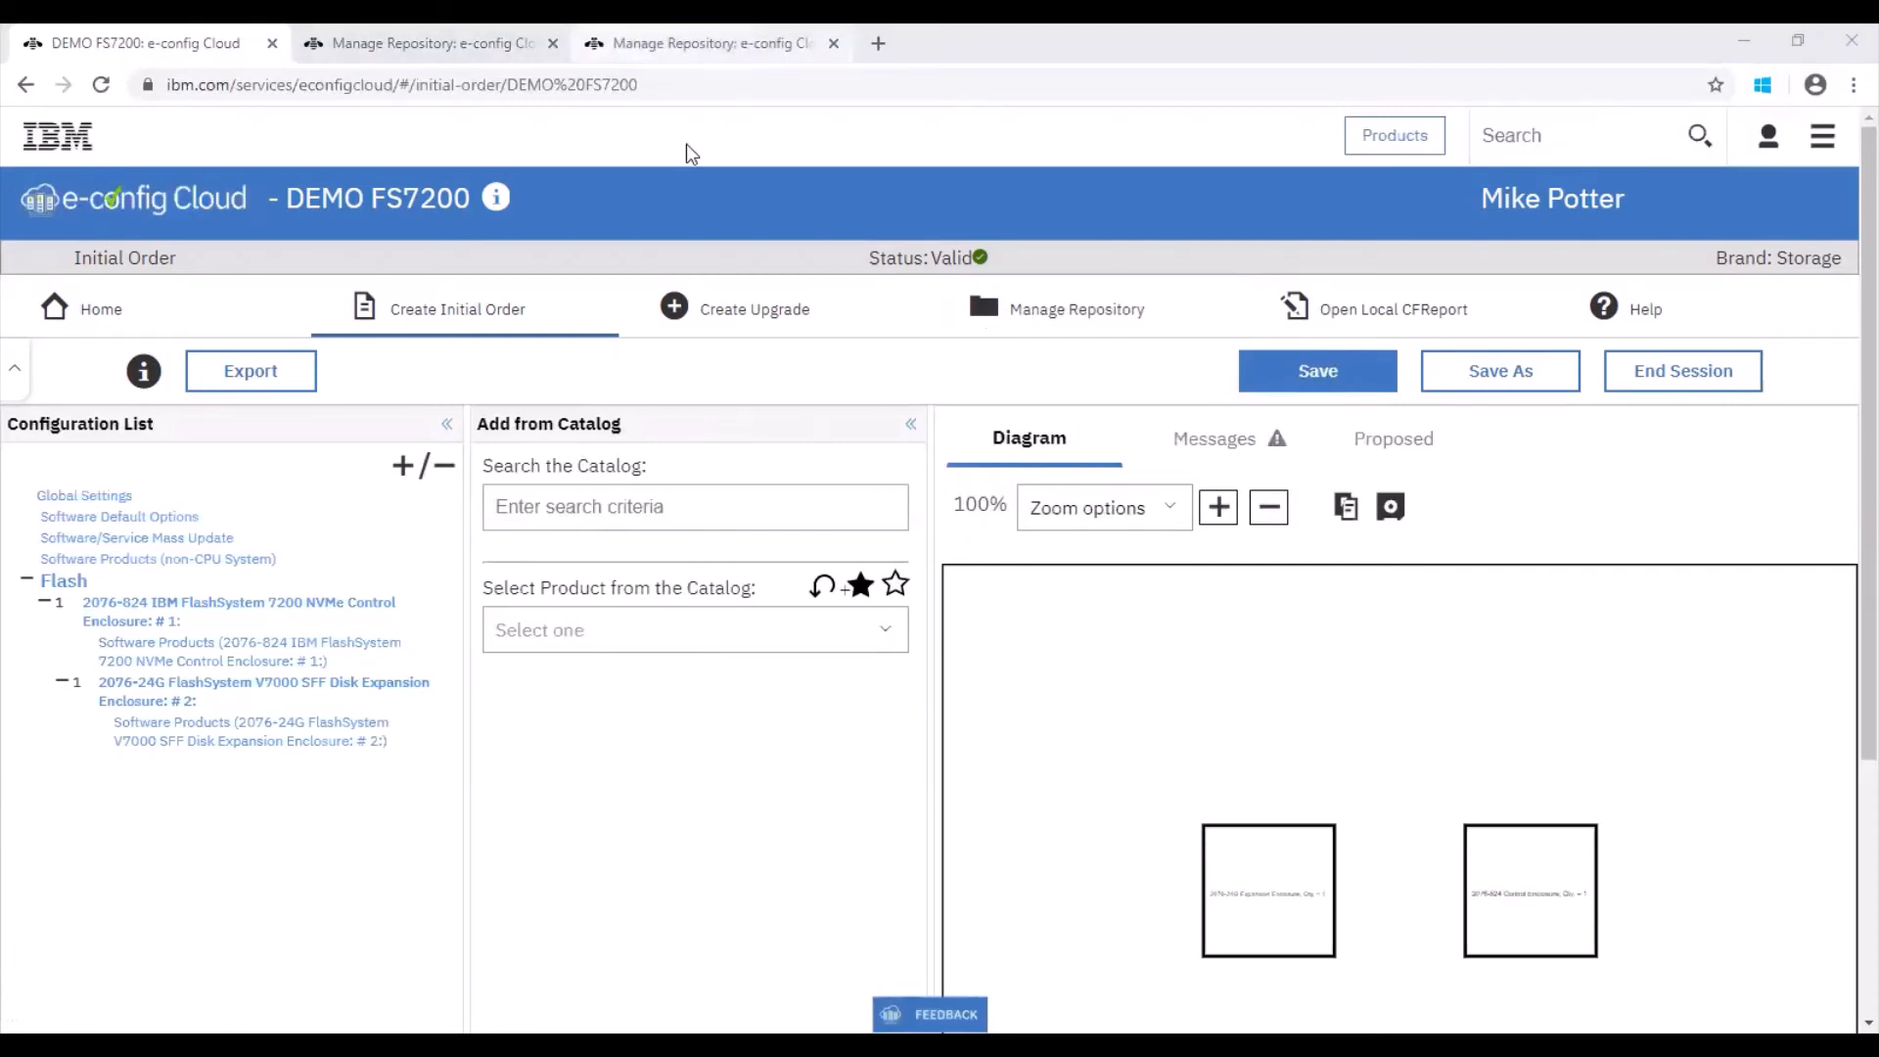
pyautogui.click(711, 44)
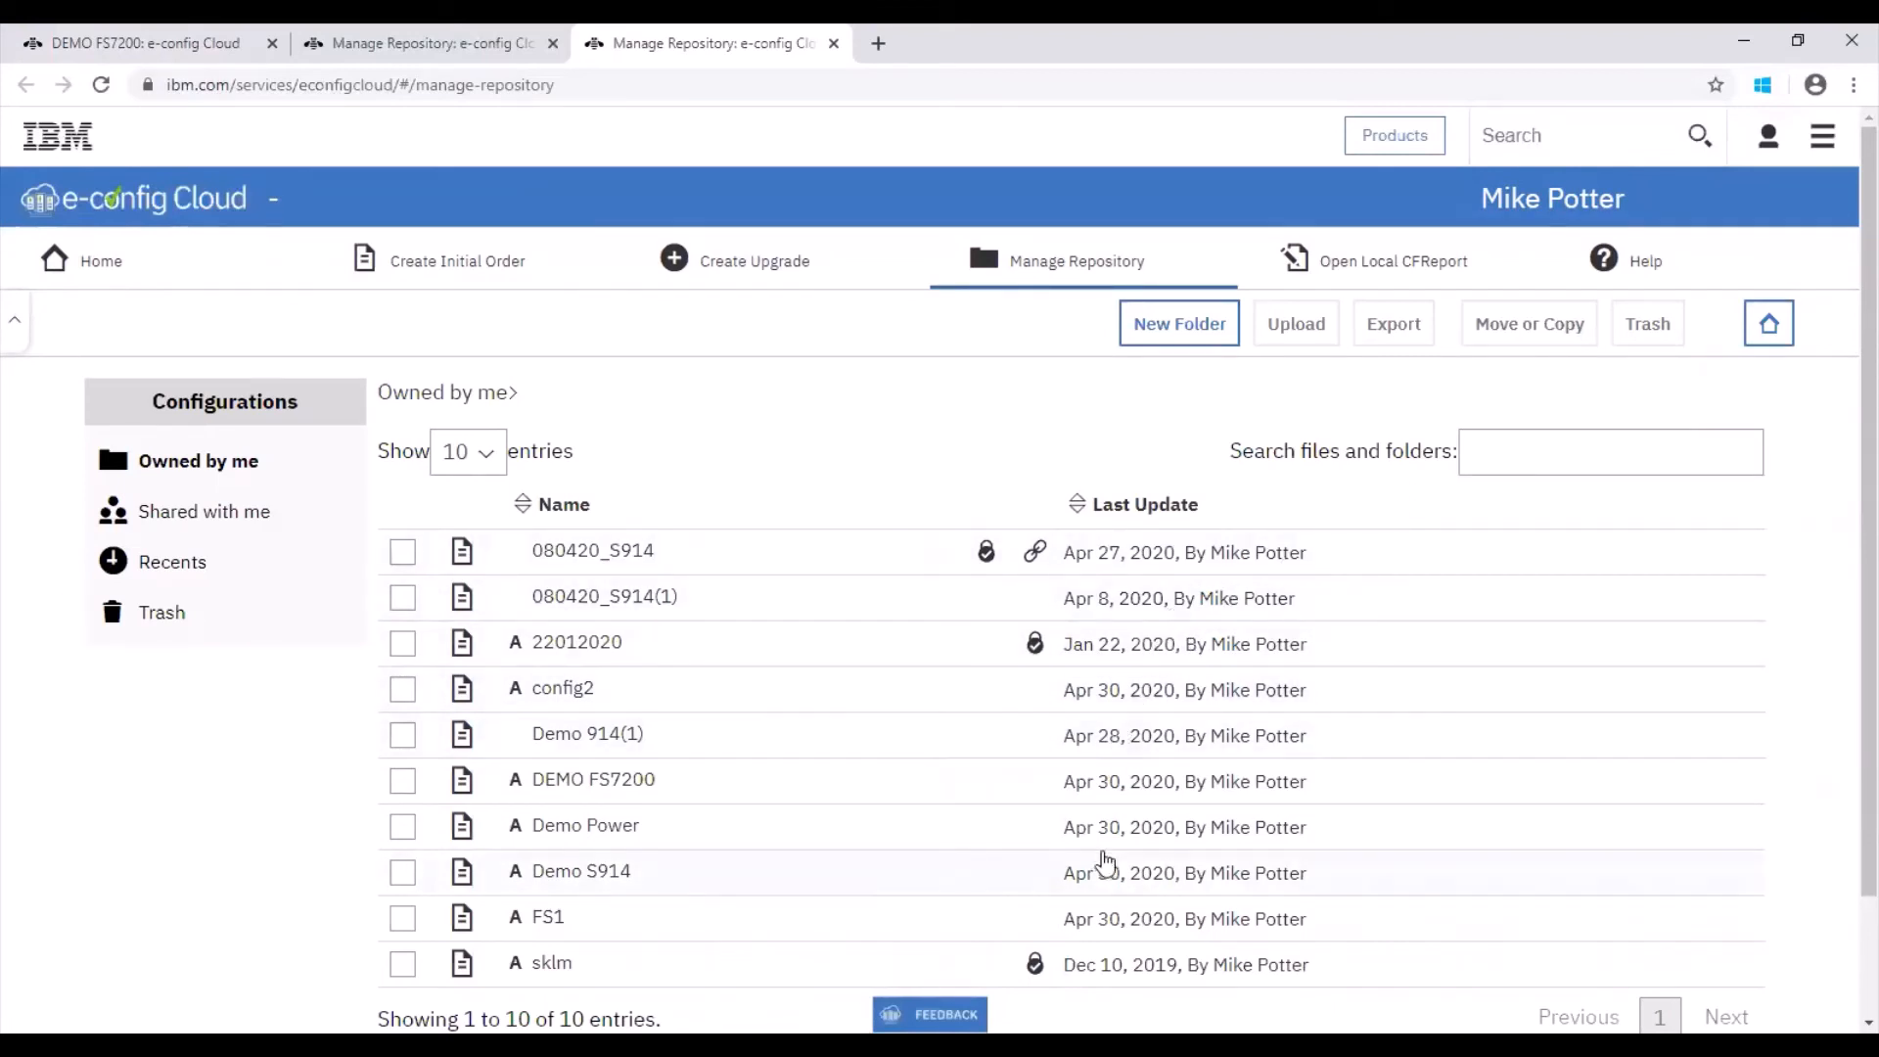
pyautogui.click(1060, 780)
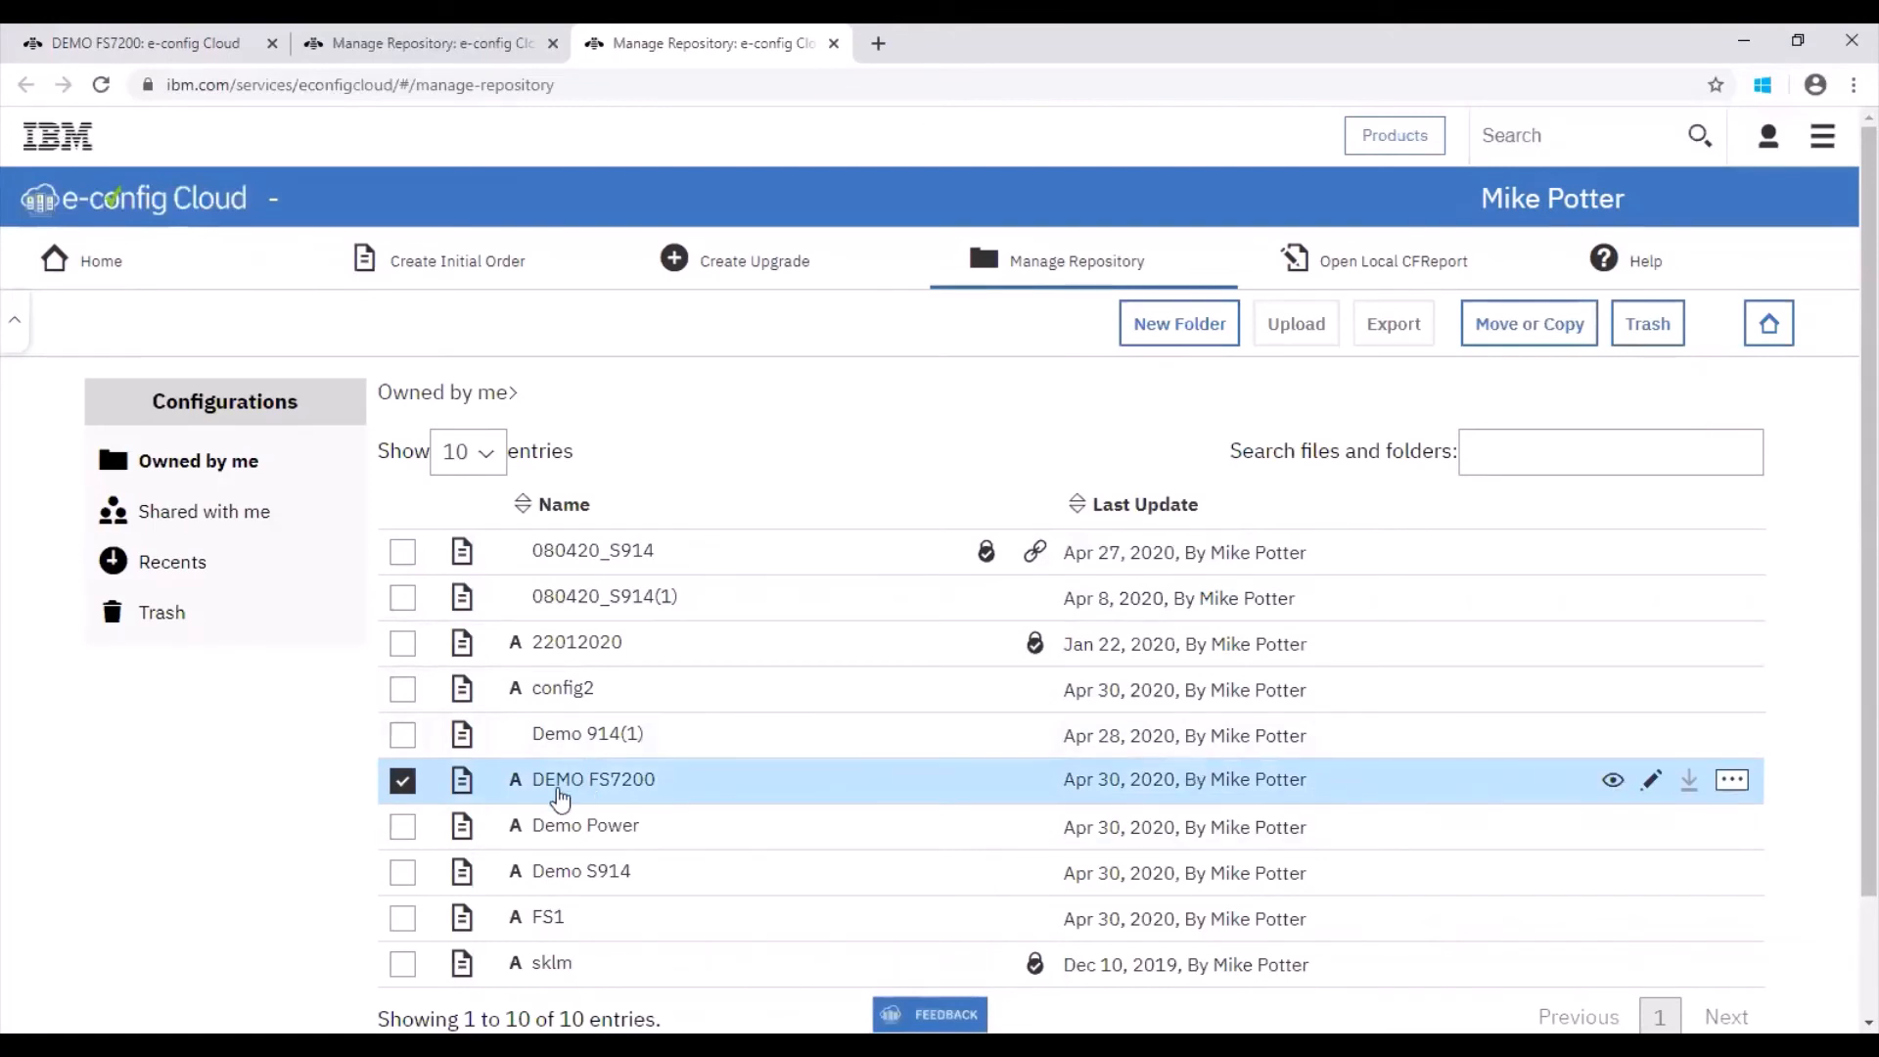
pyautogui.click(1730, 783)
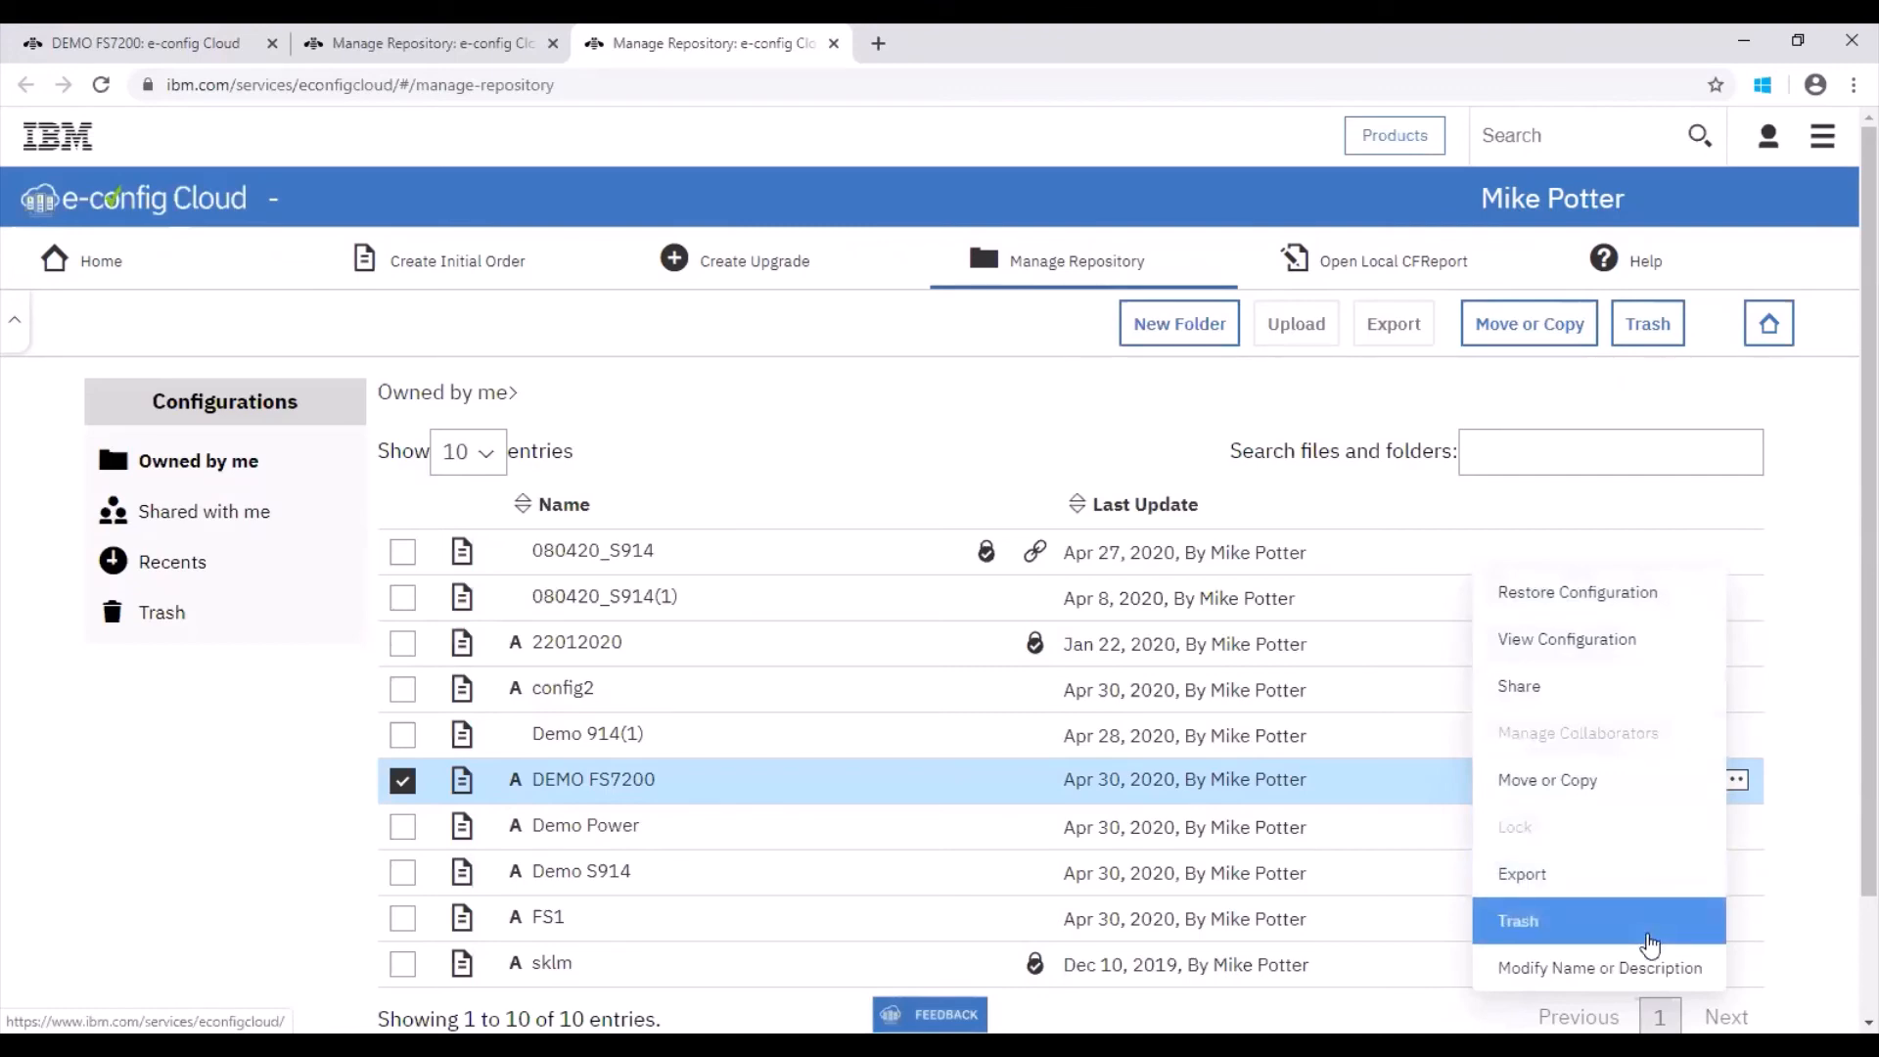
pyautogui.click(1625, 686)
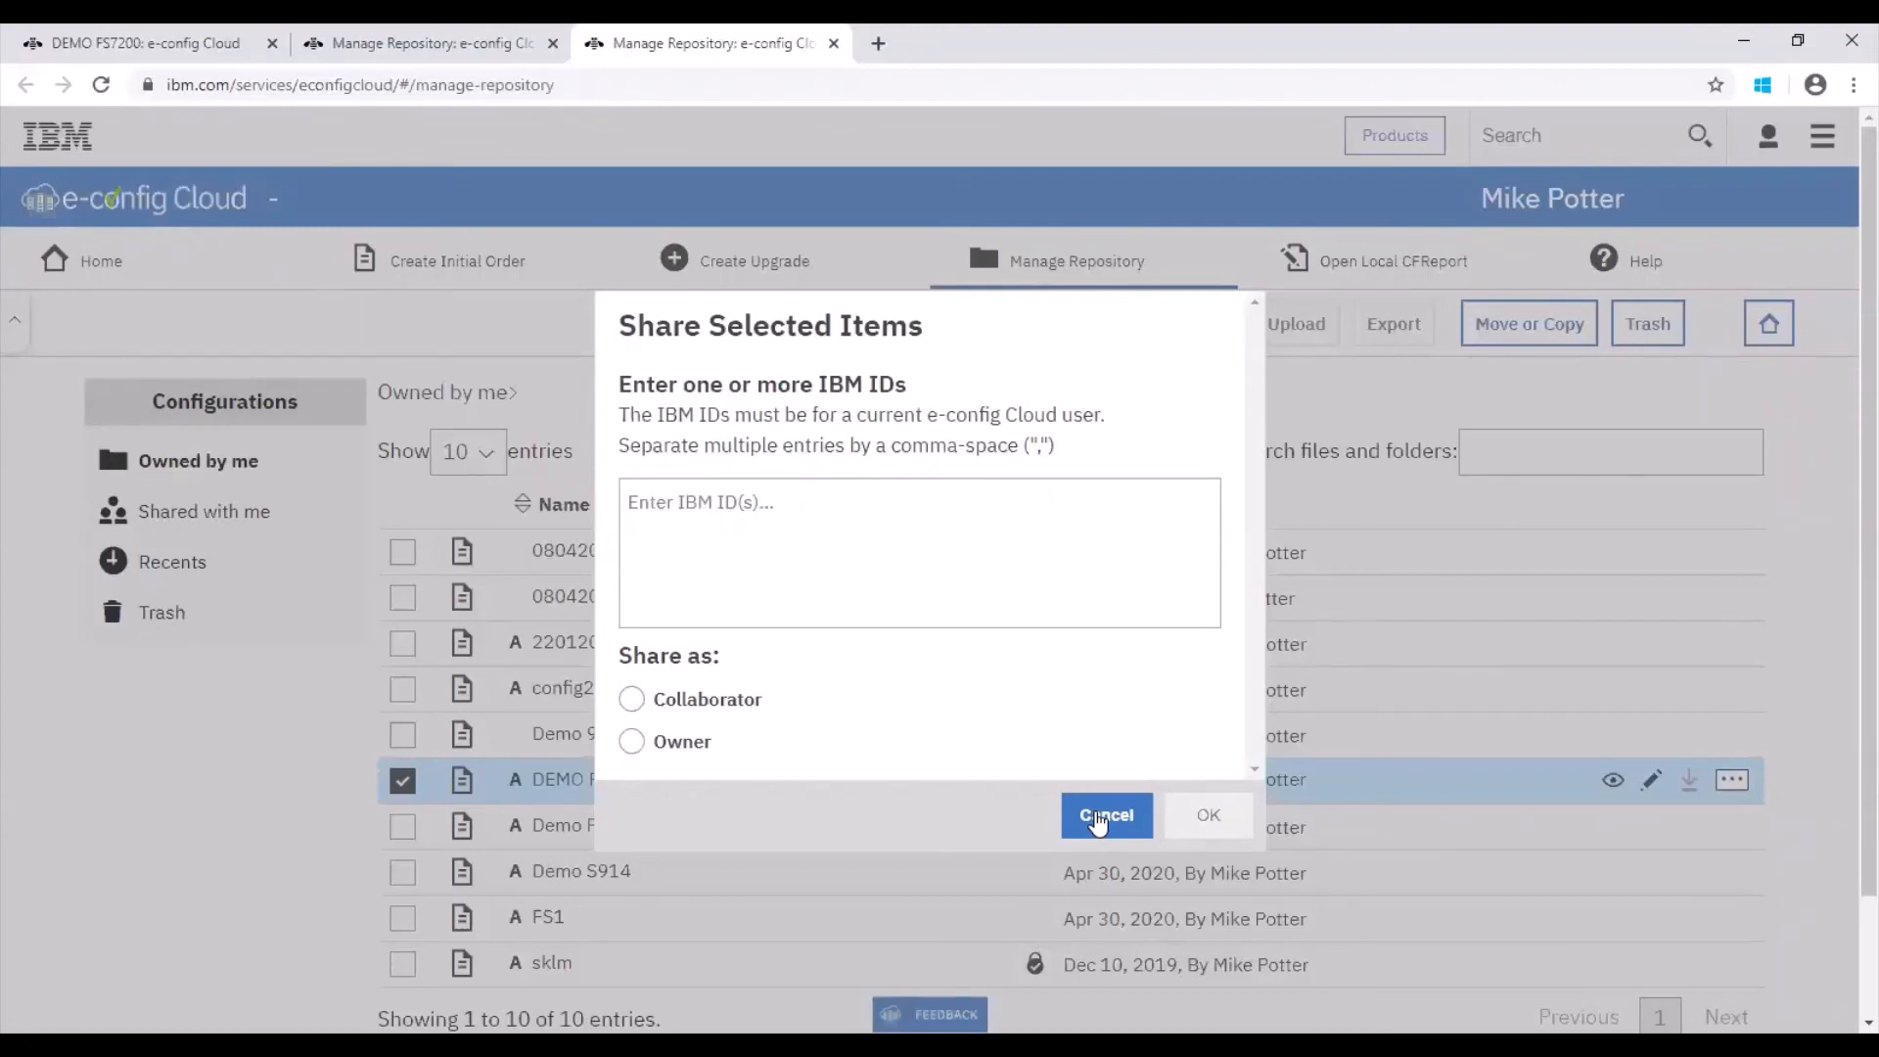
pyautogui.click(1098, 822)
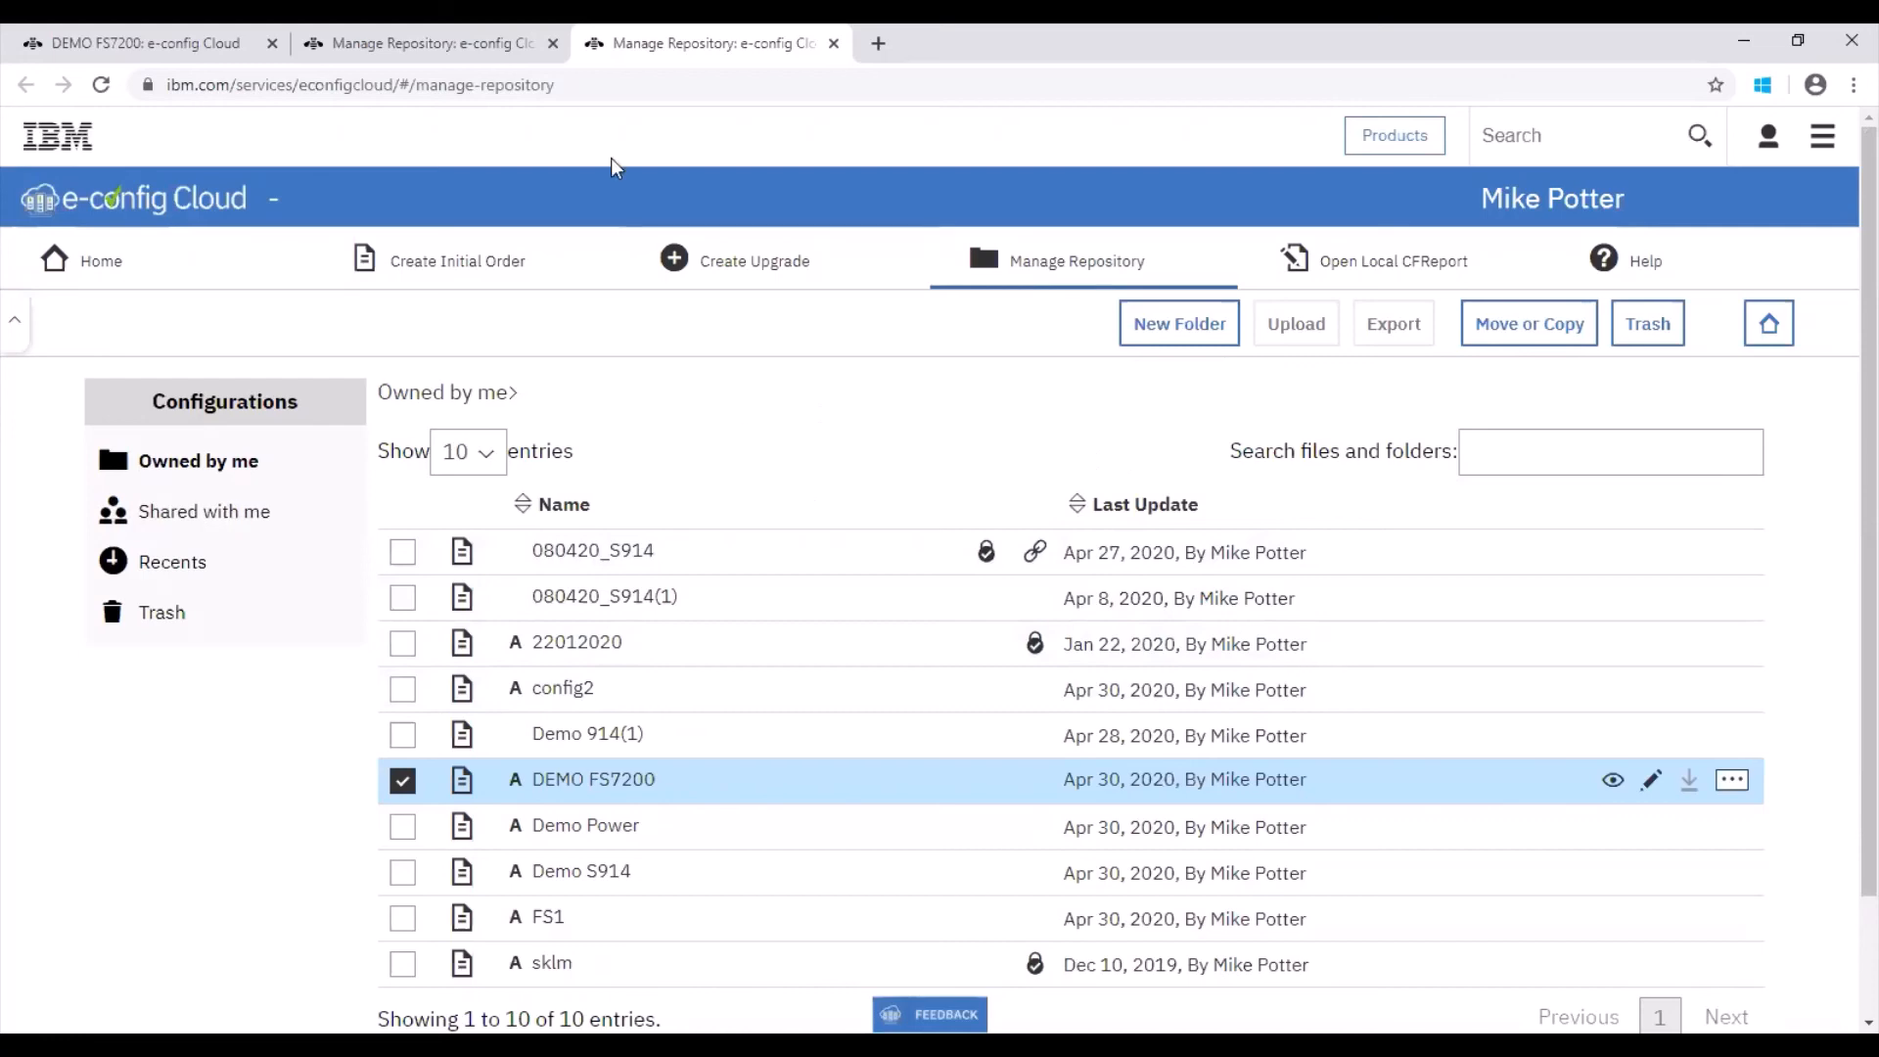
# Step: Return to the DEMO FS7200 configuration and export it as separate CFR, CSV, CFXML, TXT and RTF files
pyautogui.click(388, 44)
pyautogui.click(164, 41)
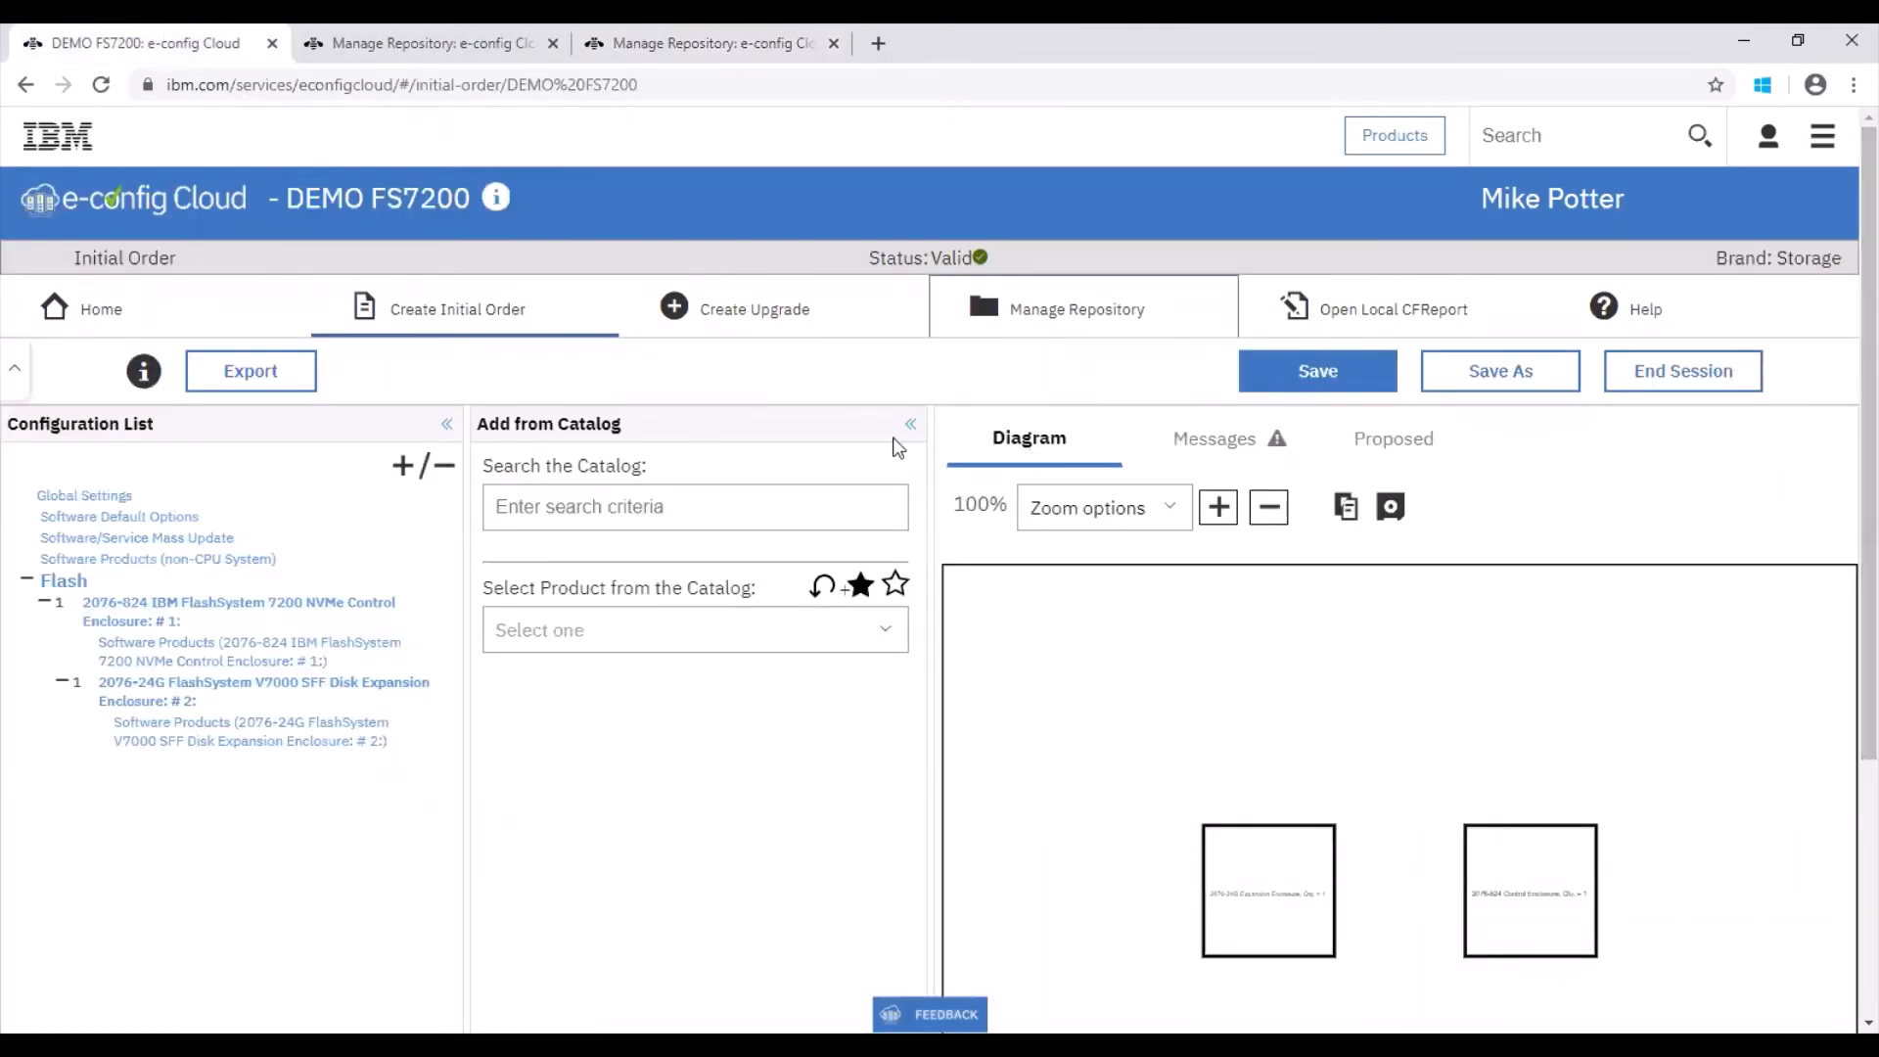
pyautogui.click(251, 370)
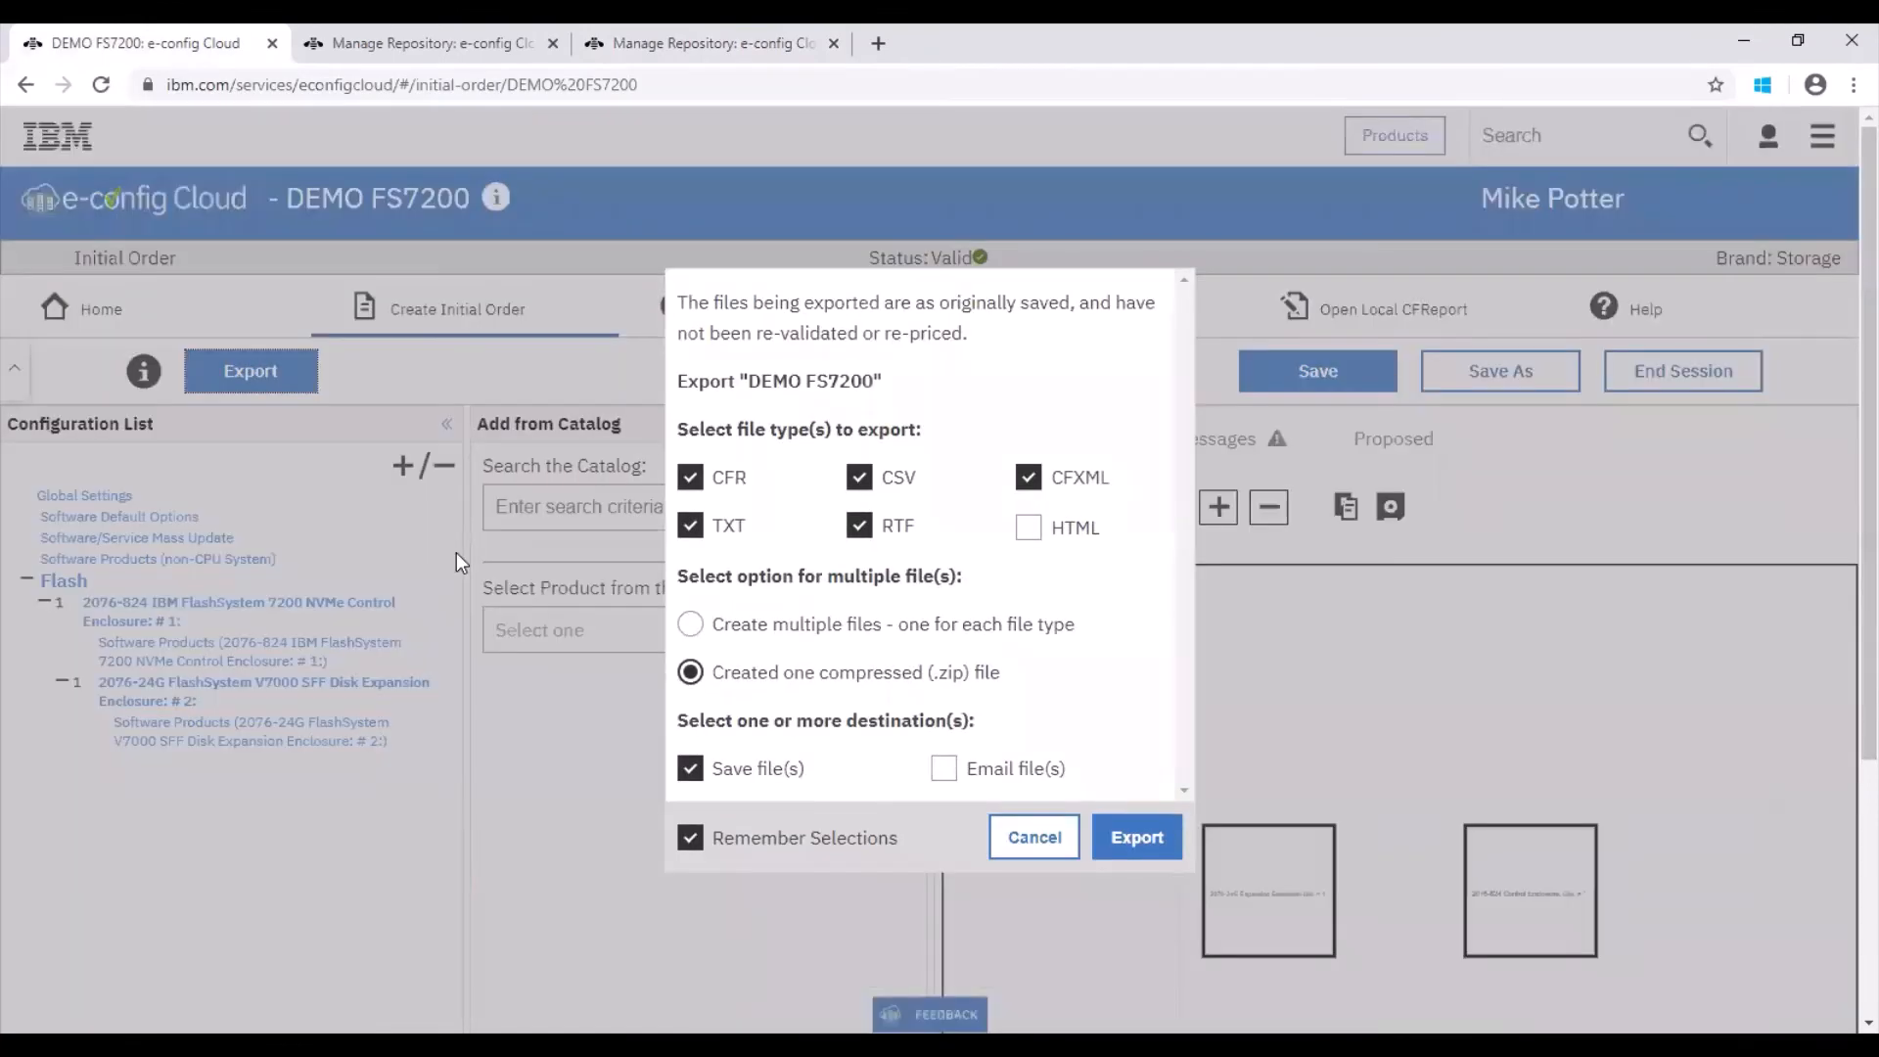
pyautogui.click(733, 634)
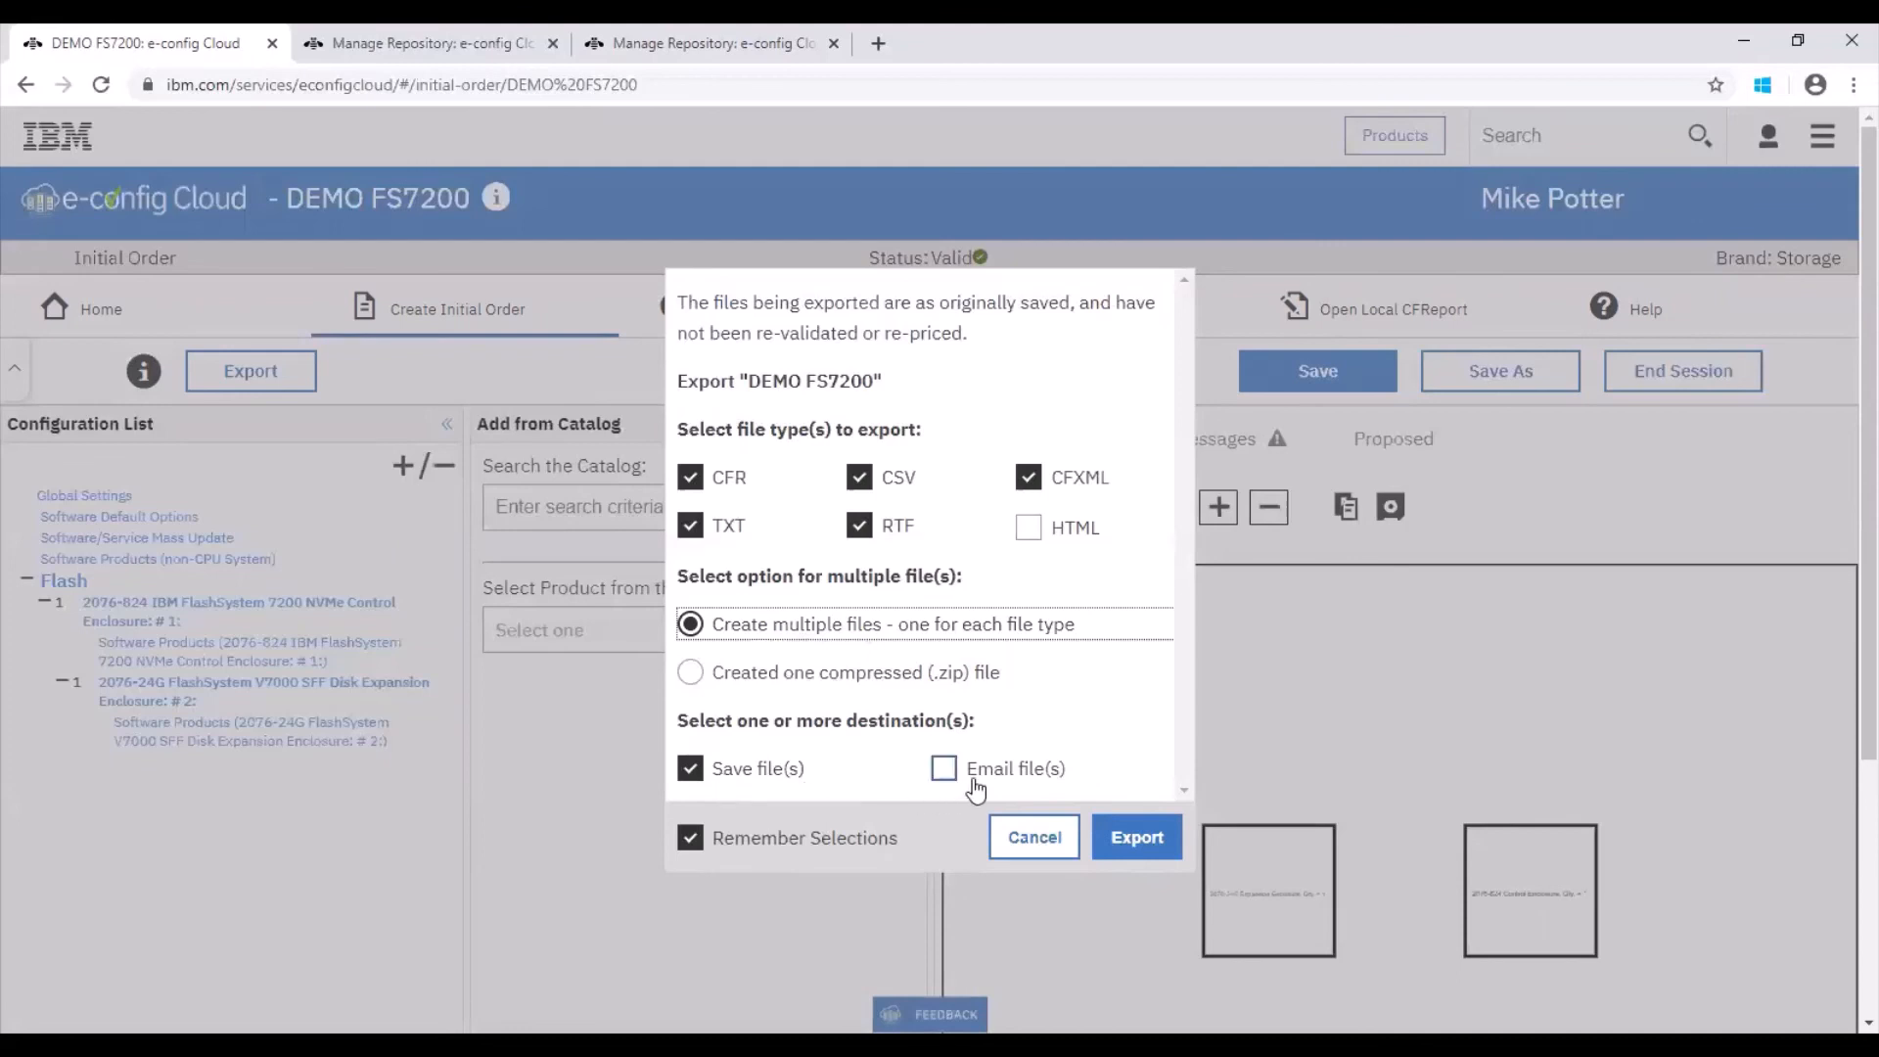
pyautogui.click(1121, 843)
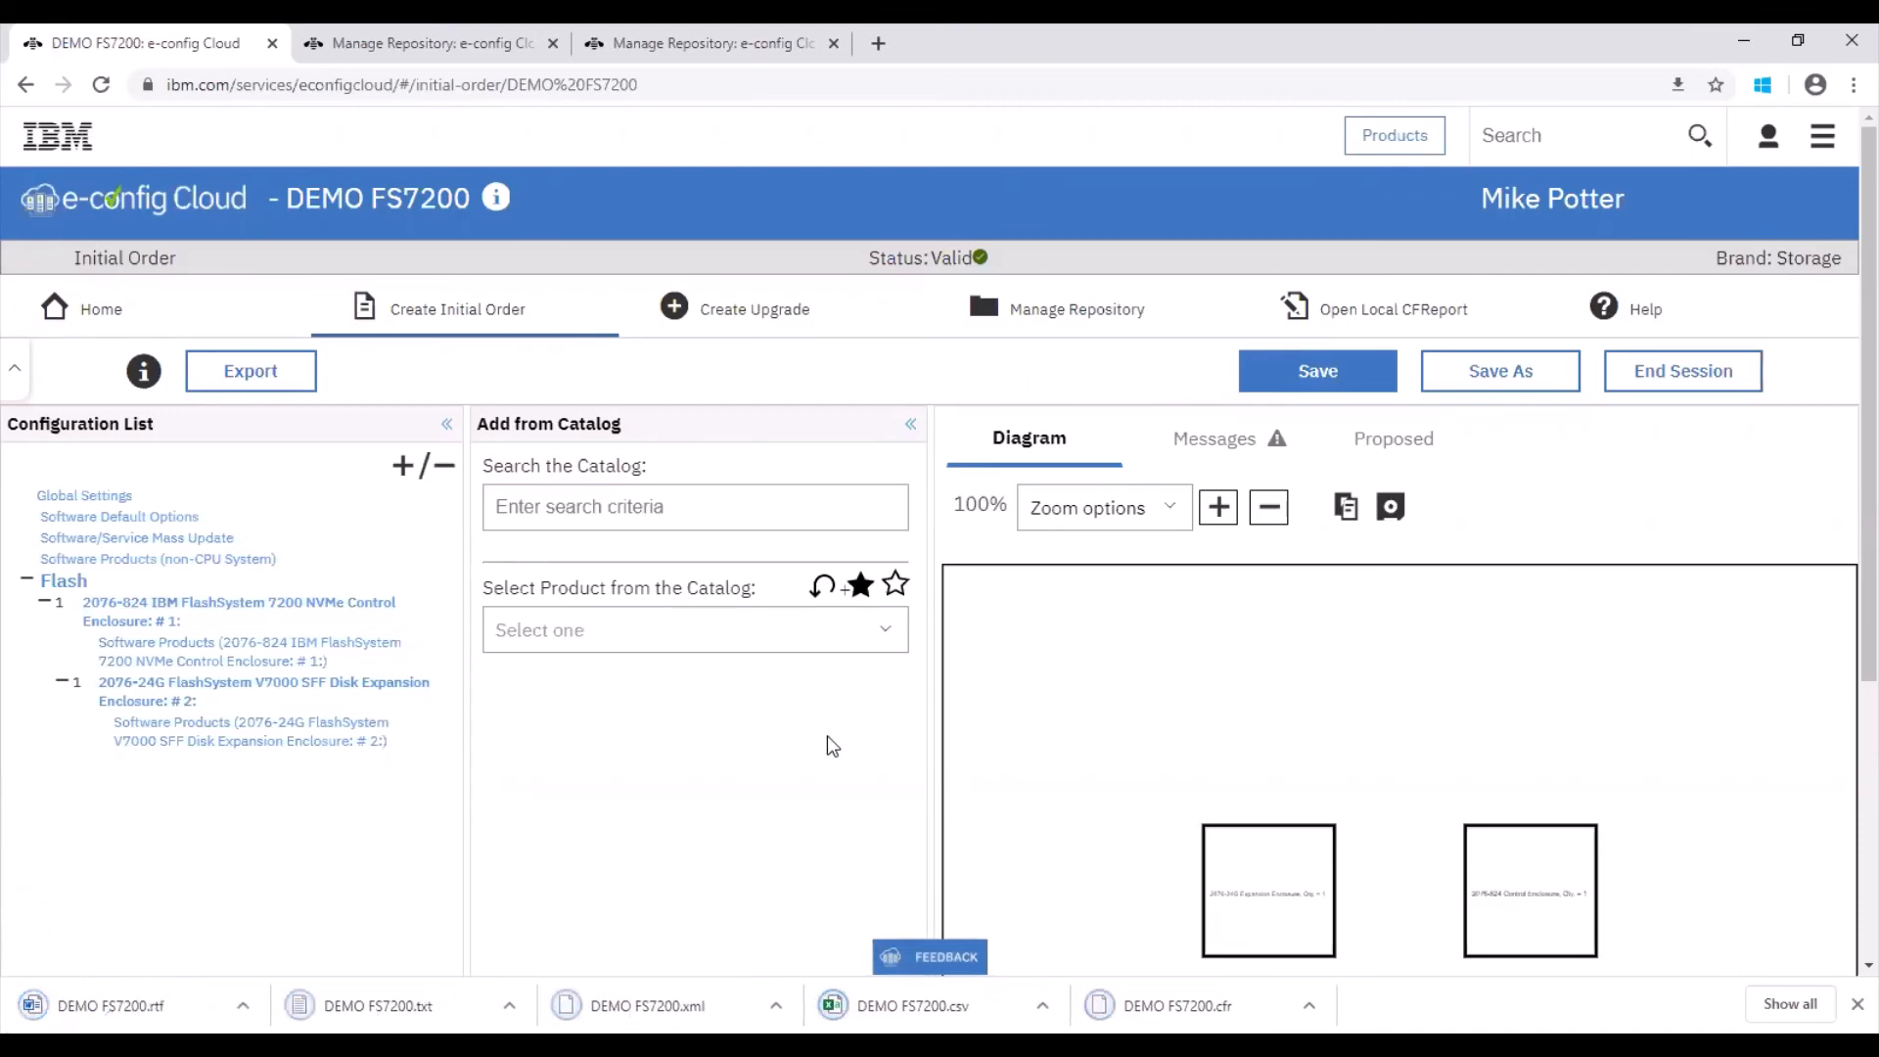
# Step: Export the configuration again as one compressed .zip file
pyautogui.click(257, 371)
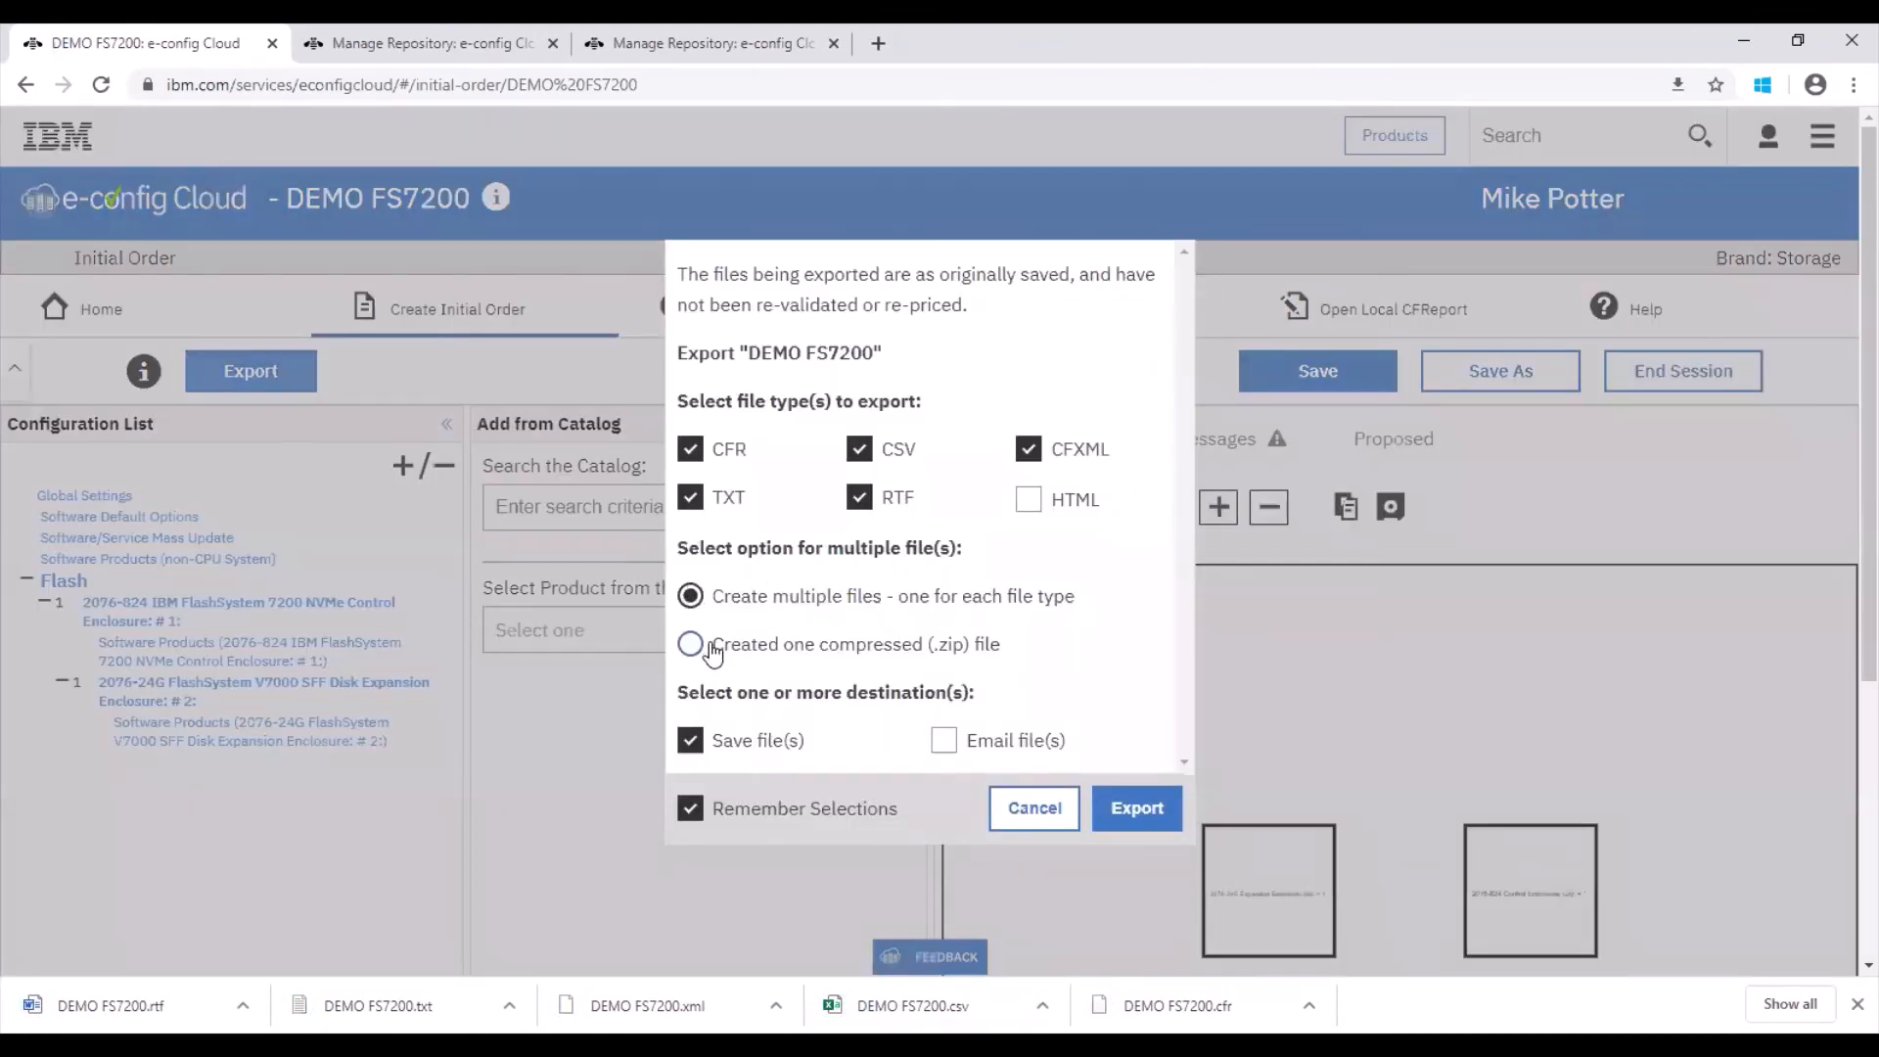
pyautogui.click(706, 644)
pyautogui.click(1147, 808)
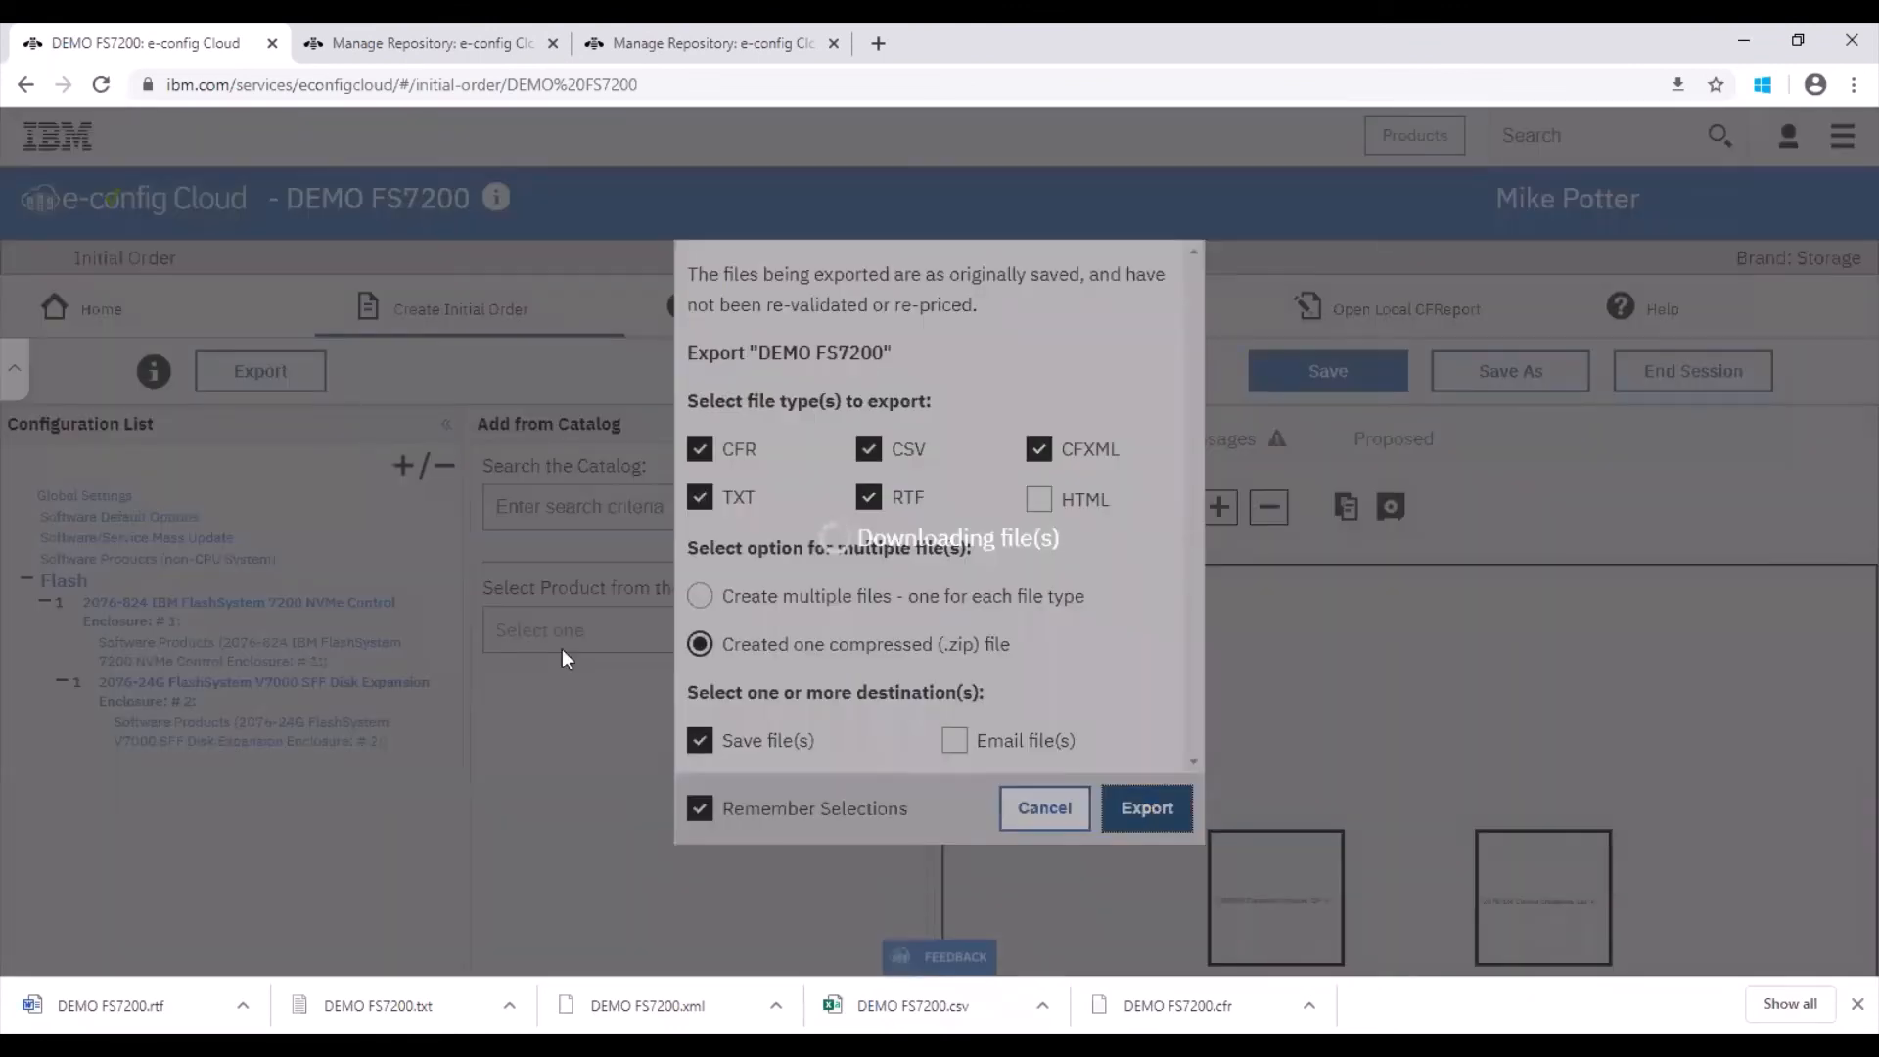